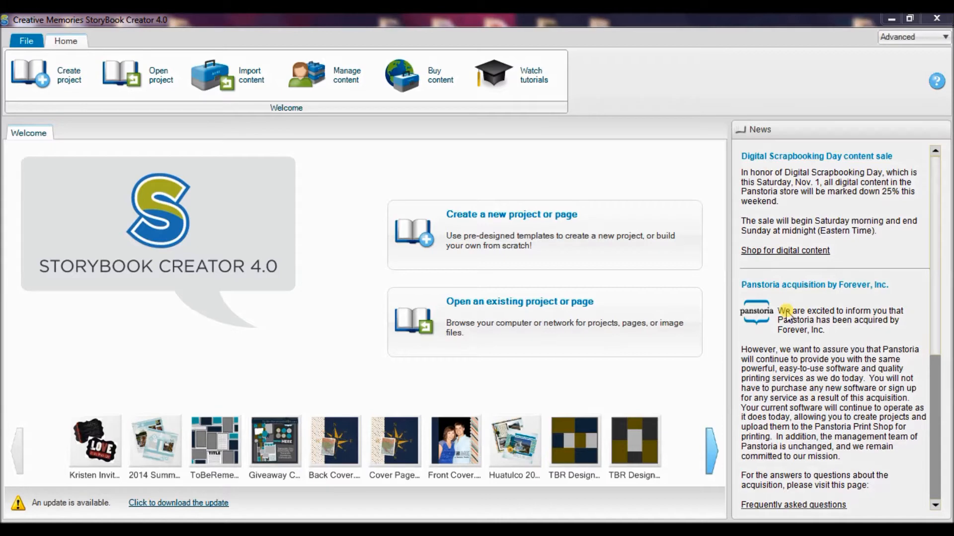
Step: Switch to the Downloads folder window and open the fdd_ffDoubleTime4_12x12_TIFs folder
key("alt+Tab")
key("alt+Tab")
key("alt+Tab")
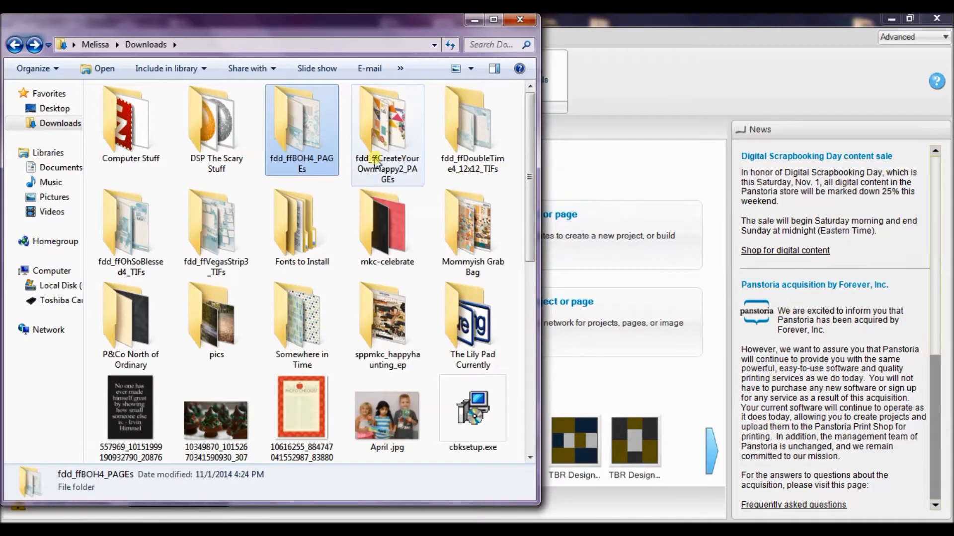
double_click(473, 148)
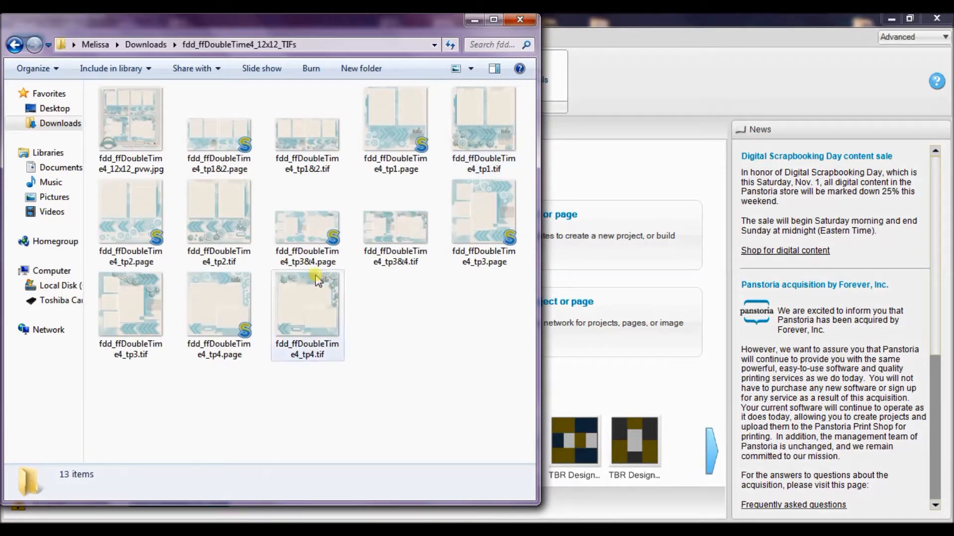
Step: View the preview image fdd_ffDoubleTime4_12x12_pvw.jpg and the page file fdd_ffDoubleTime4_tp1&2.page, closing each after viewing
double_click(114, 114)
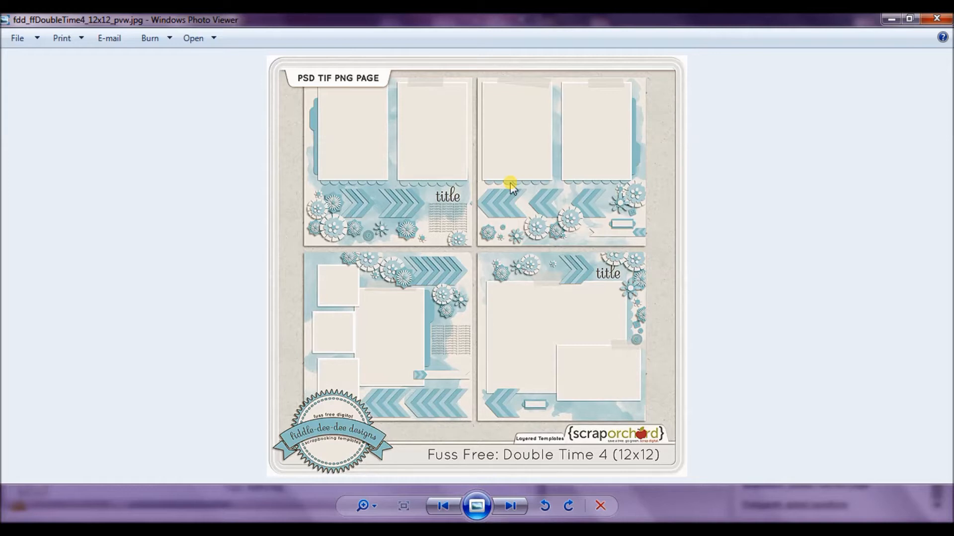
left_click(936, 18)
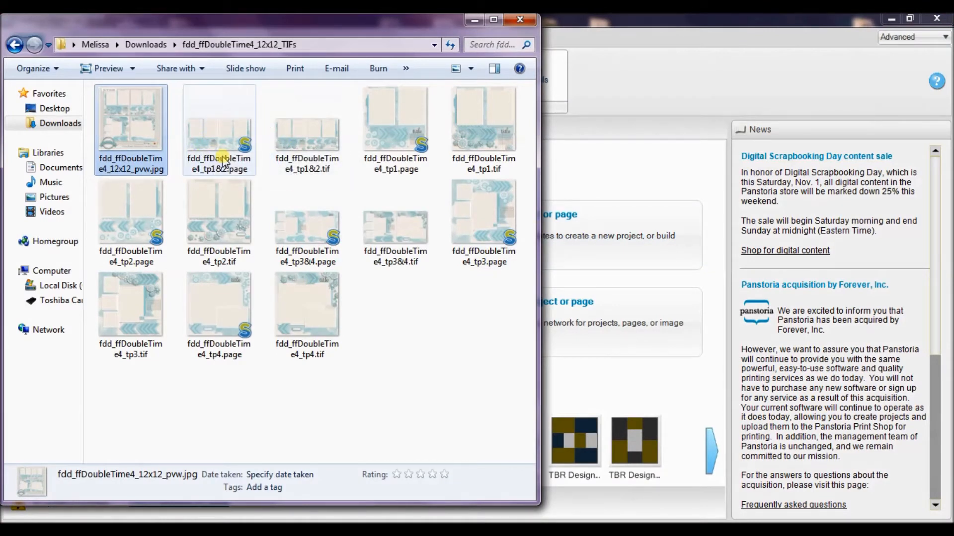
left_click(215, 142)
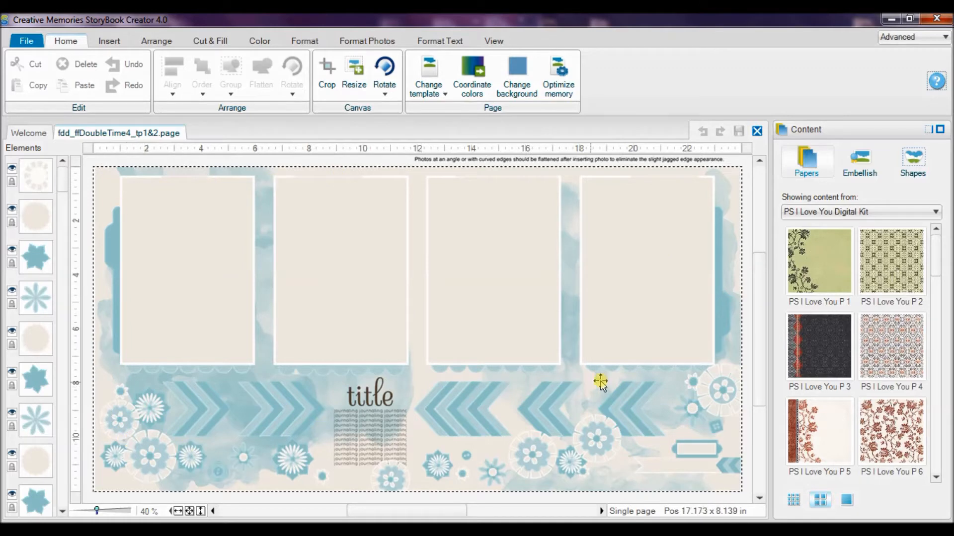
left_click(757, 131)
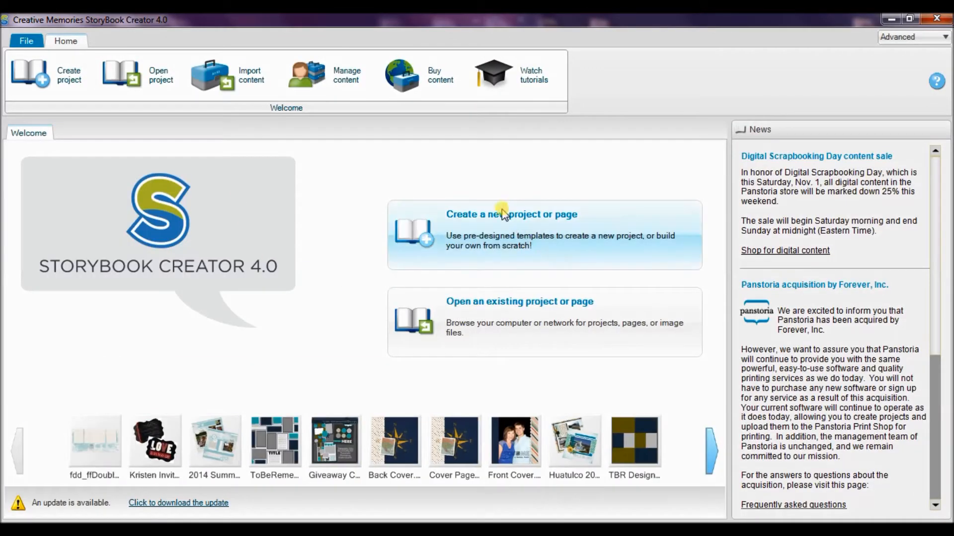
Step: Start a new project of the 12x12 Hardcover StoryBook type without a predesigned template
left_click(502, 223)
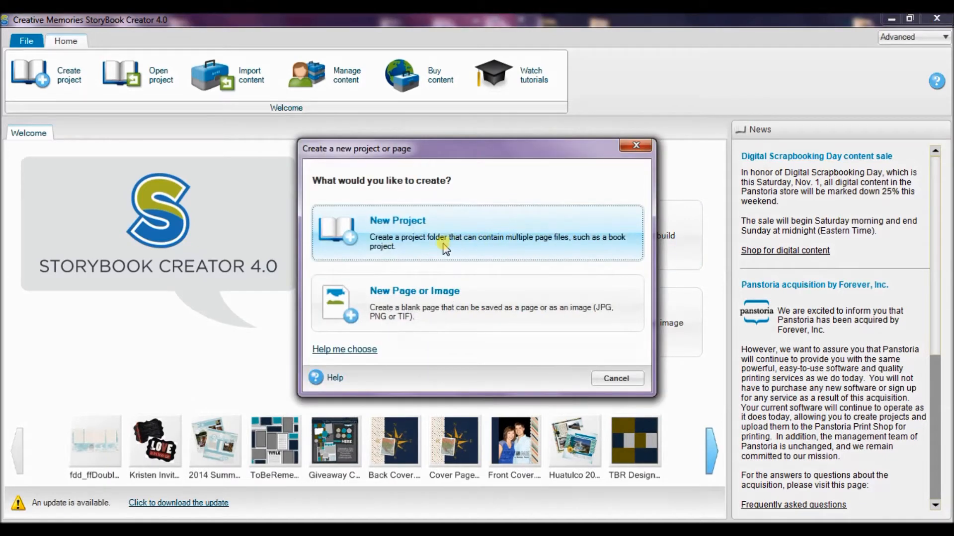
left_click(502, 222)
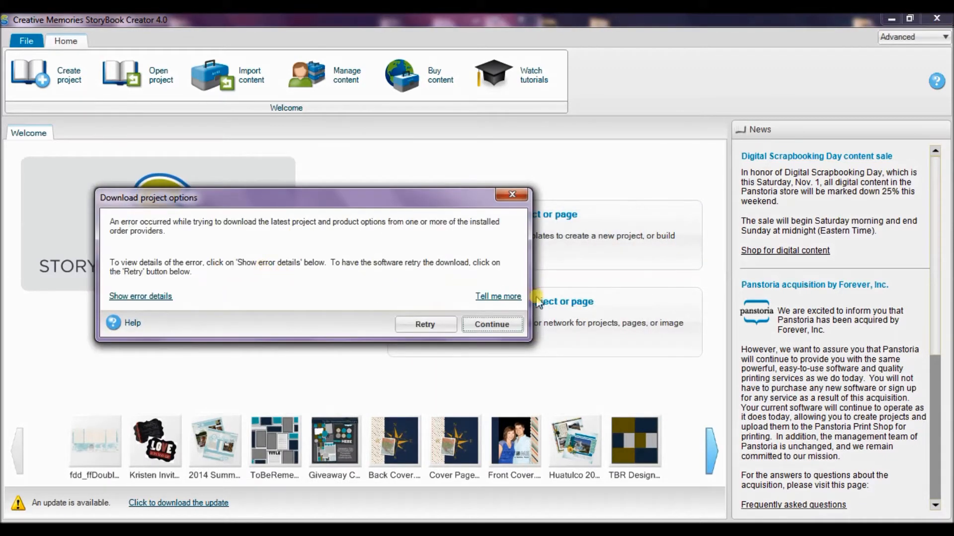
left_click(489, 324)
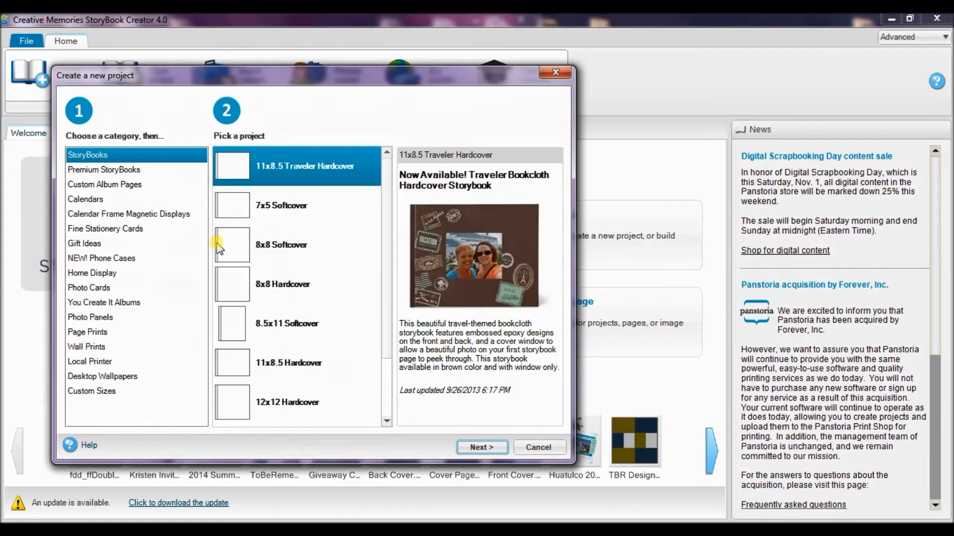
left_click(233, 400)
left_click(471, 448)
left_click(97, 205)
left_click(498, 448)
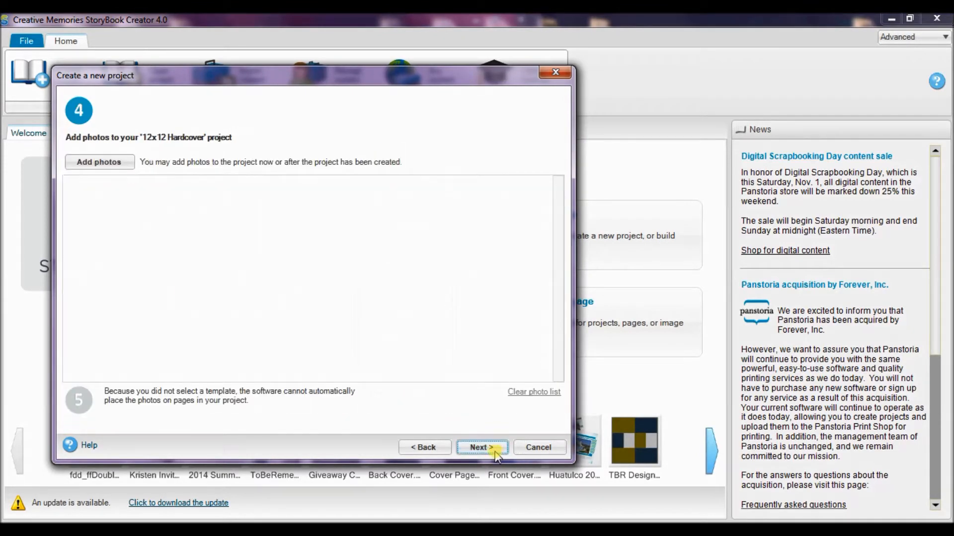
Step: Skip adding photos, name the project Sample, and create it in the most recent location on the Desktop
left_click(490, 449)
type("Sampel")
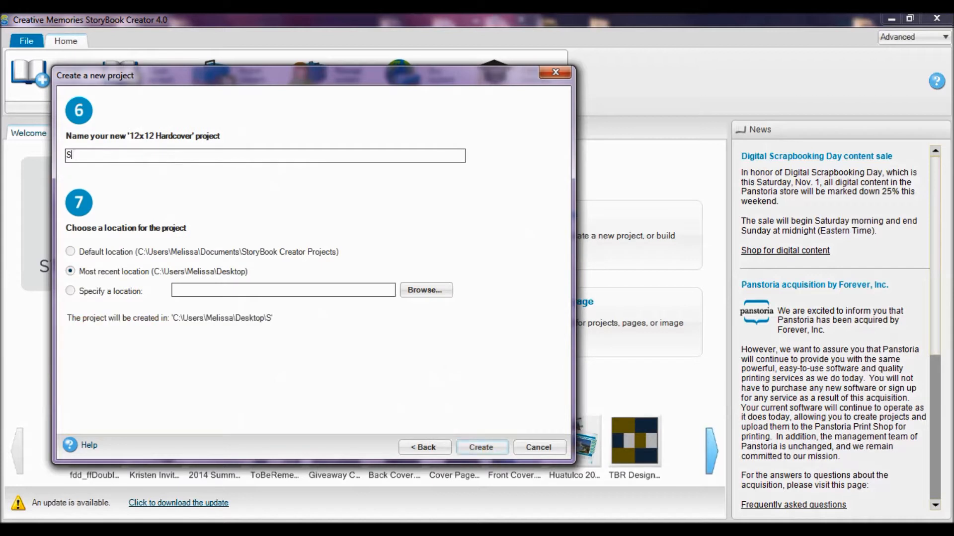
key("BackSpace")
key("BackSpace")
type("le")
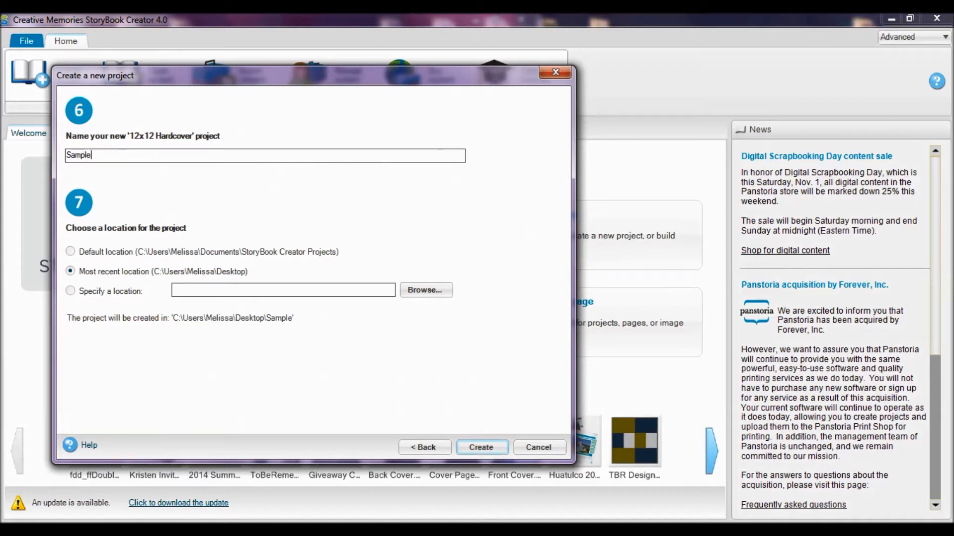
left_click(473, 446)
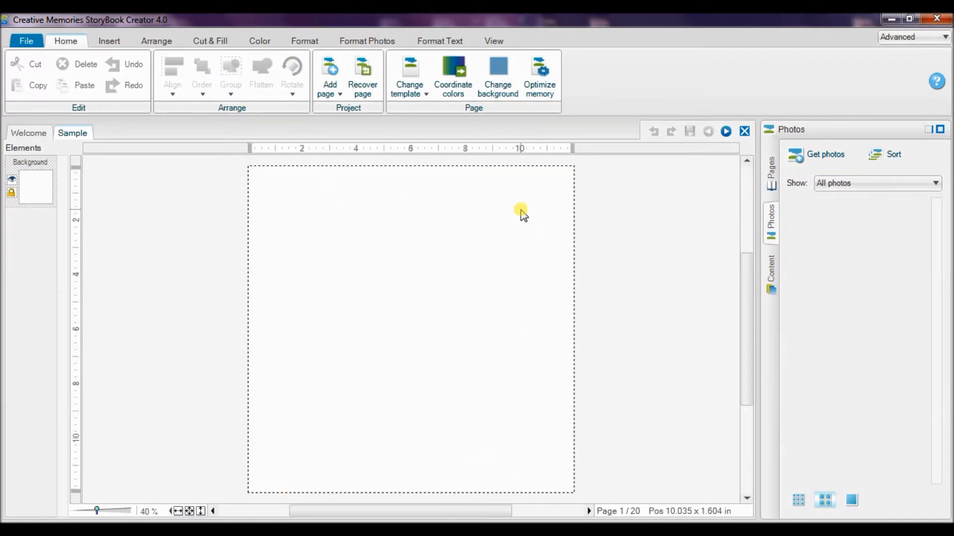
Step: Apply the page file fdd_ffDoubleTime4_tp1.page from the fdd_ffDoubleTime4_12x12_TIFs download folder as the template of page 2
left_click(771, 174)
left_click(811, 349)
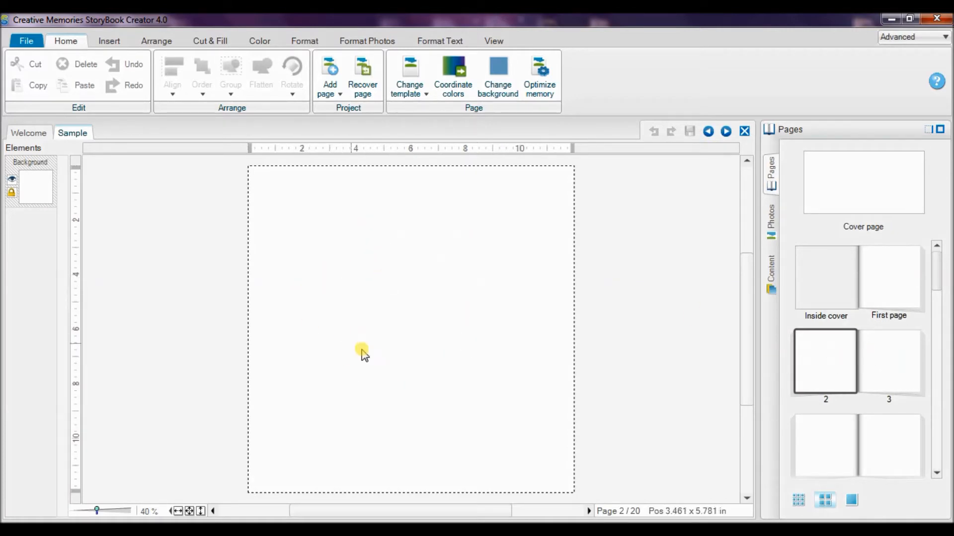
left_click(411, 85)
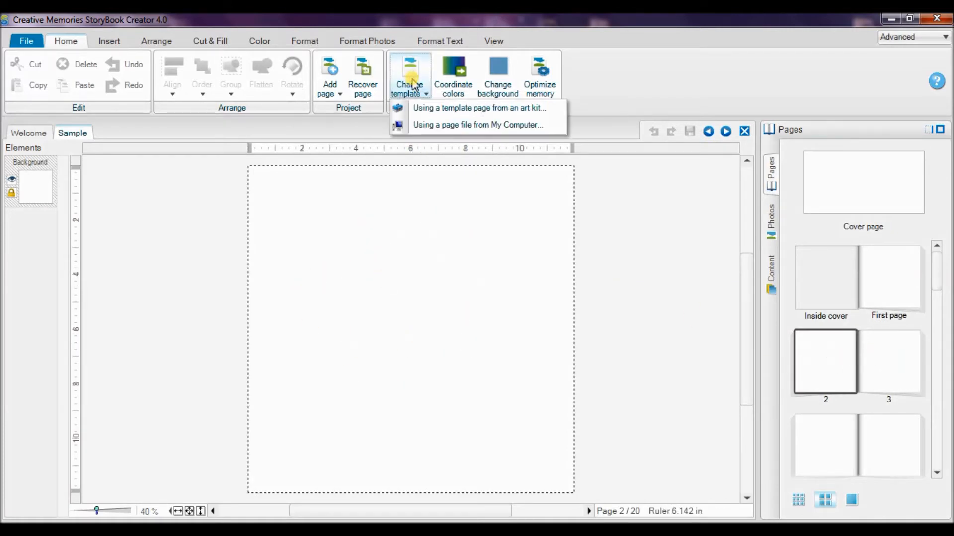
left_click(421, 127)
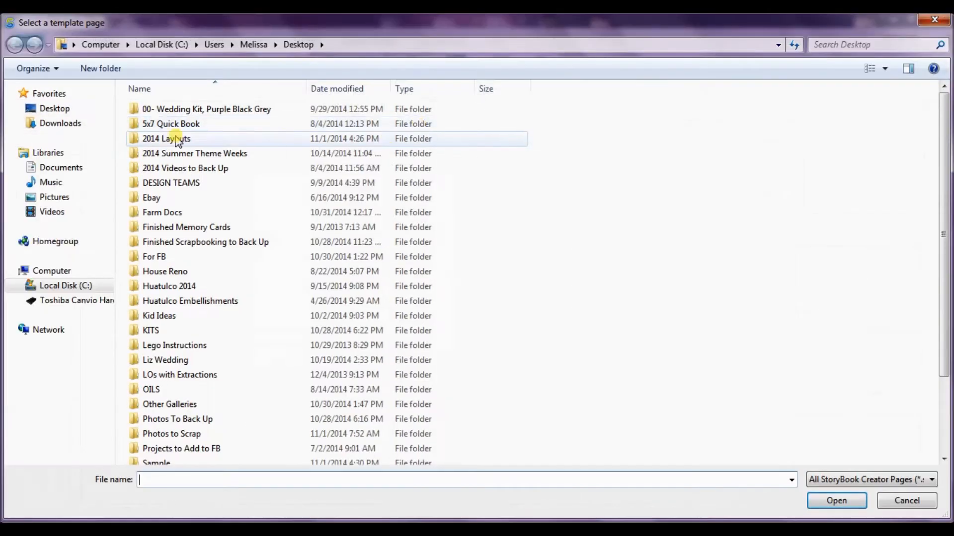
left_click(67, 124)
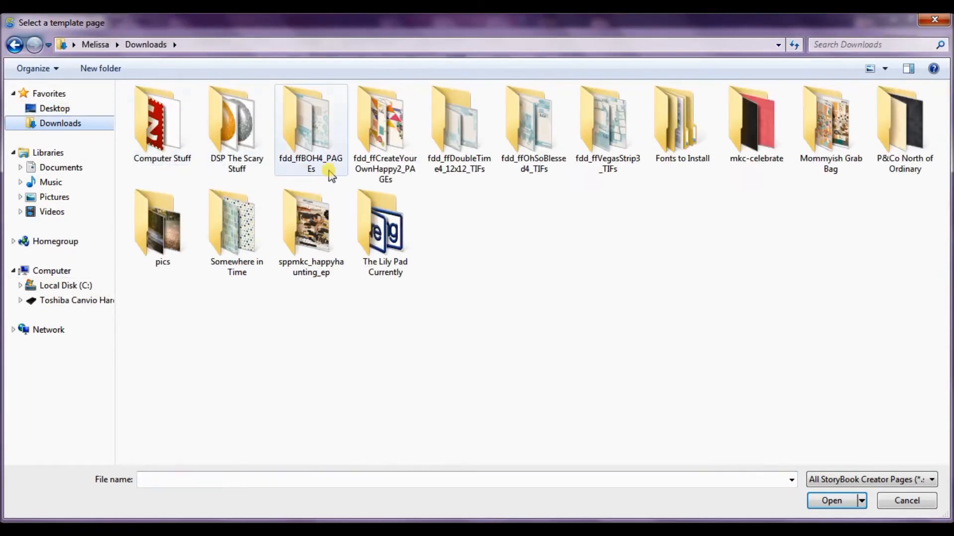
double_click(437, 155)
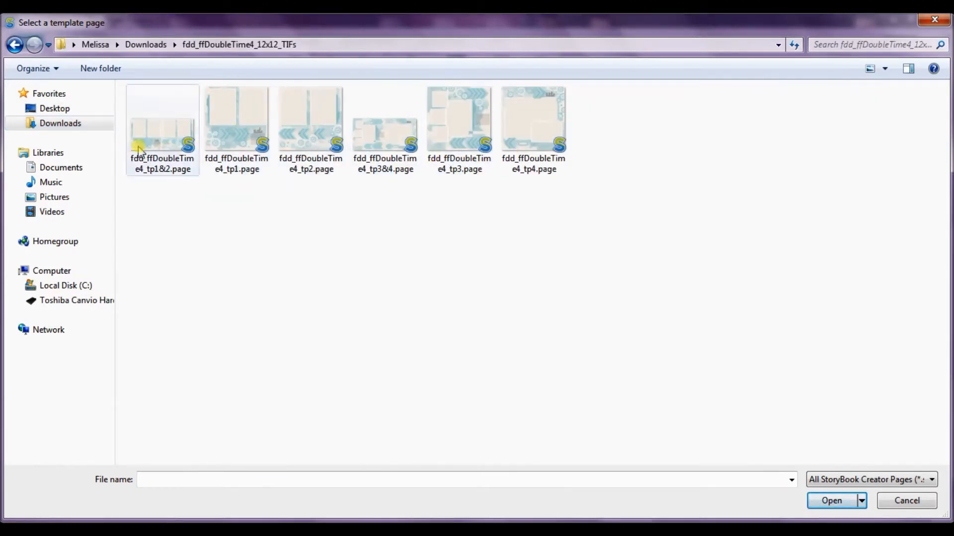
double_click(238, 140)
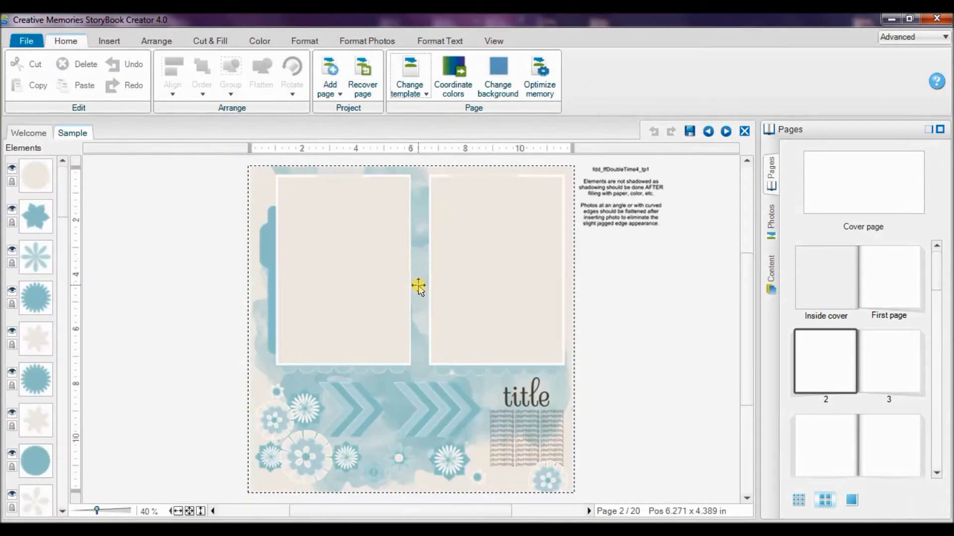
Step: Save page 2 and apply the page file fdd_ffDoubleTime4_tp2.page as the template of page 3
left_click(889, 372)
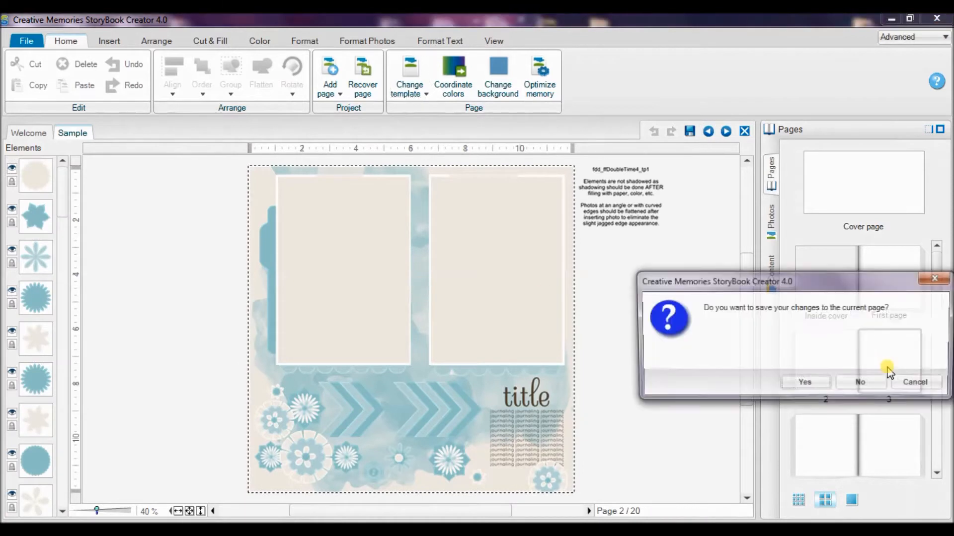
left_click(793, 388)
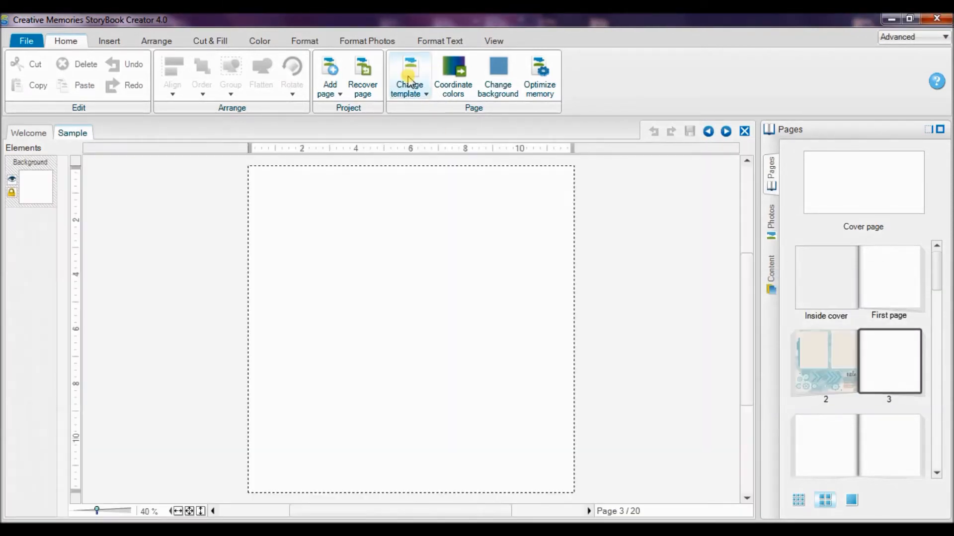
left_click(409, 80)
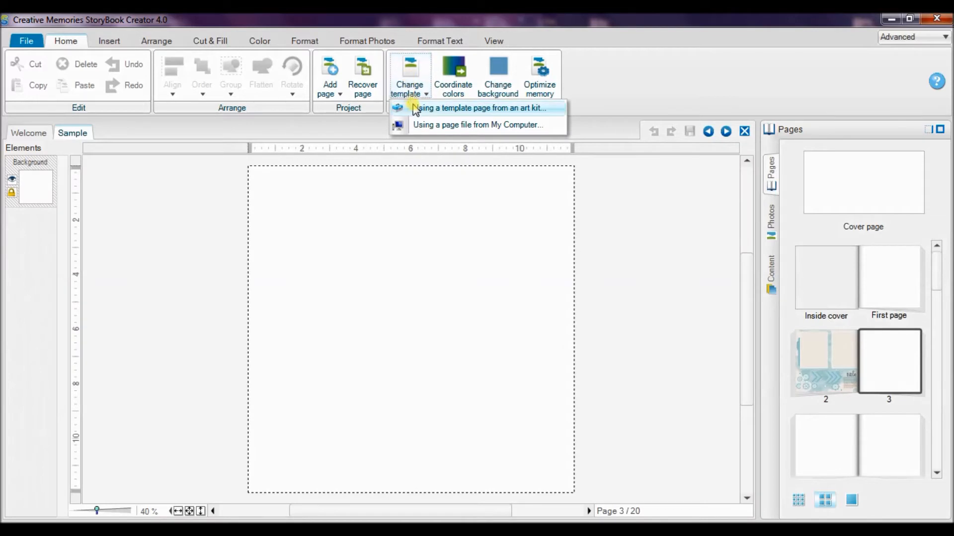
left_click(421, 127)
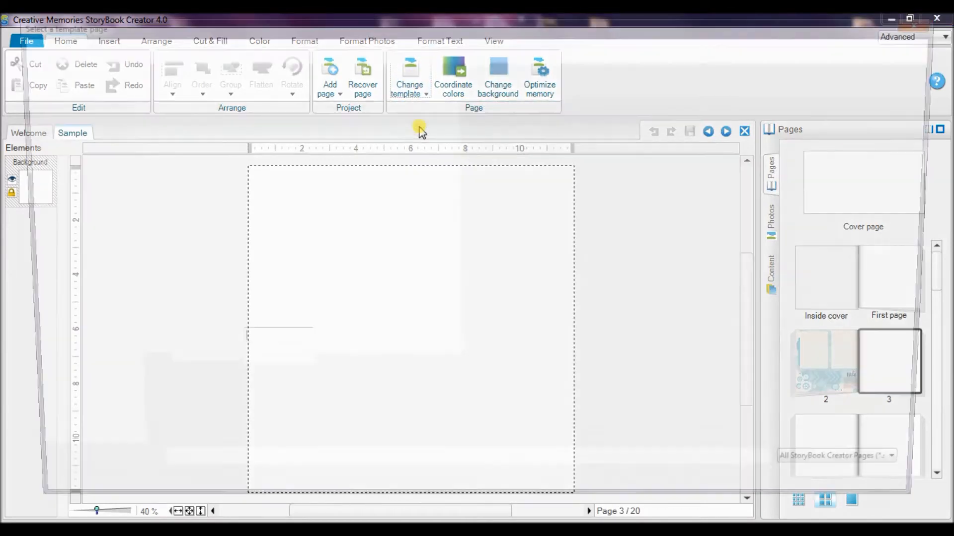
right_click(306, 295)
mouse_move(318, 301)
left_click(489, 318)
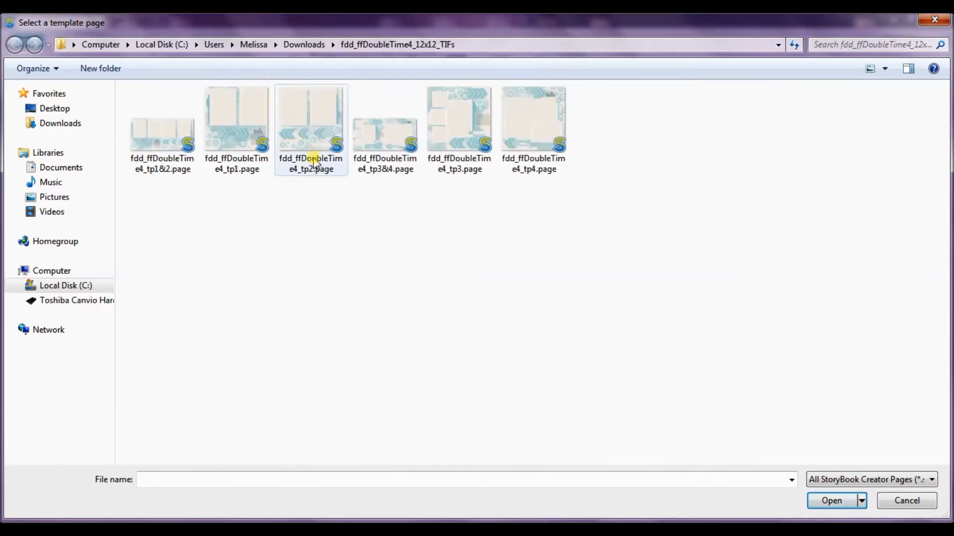
double_click(308, 123)
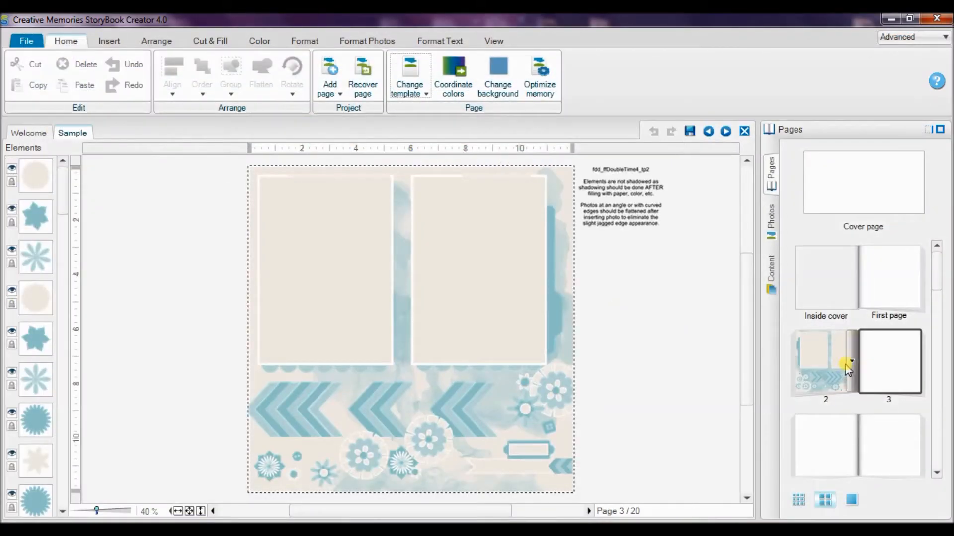
Step: Preview pages 2 and 3 together as a two-page spread with standard pages
left_click(494, 44)
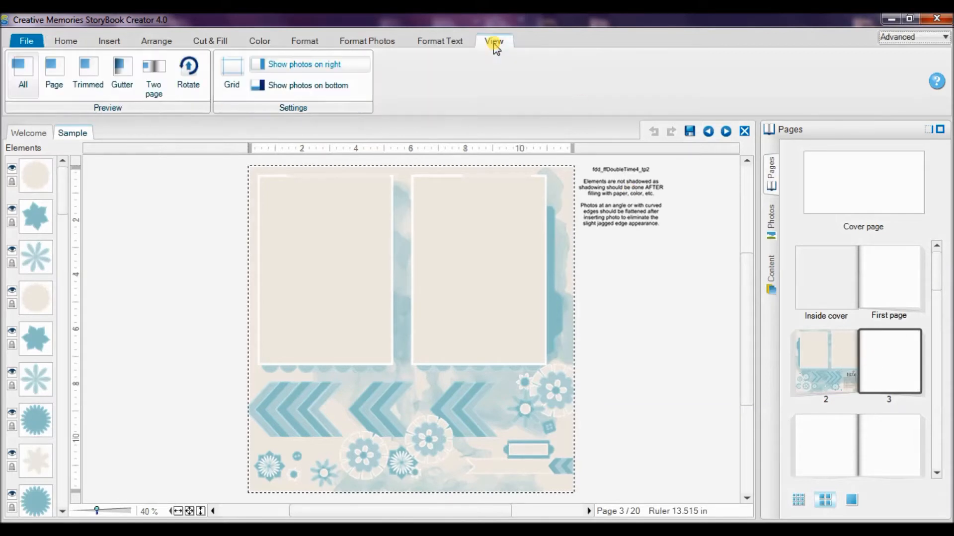
left_click(153, 82)
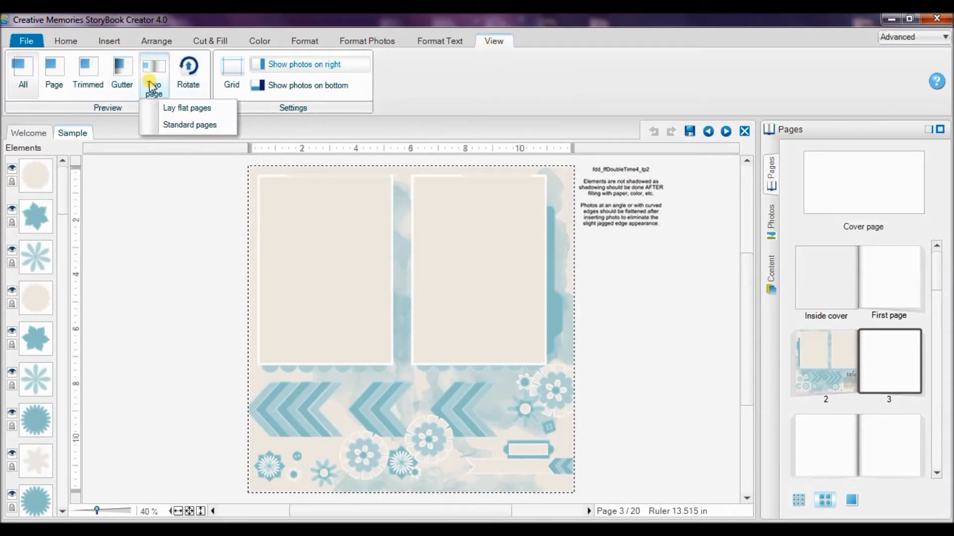
left_click(166, 127)
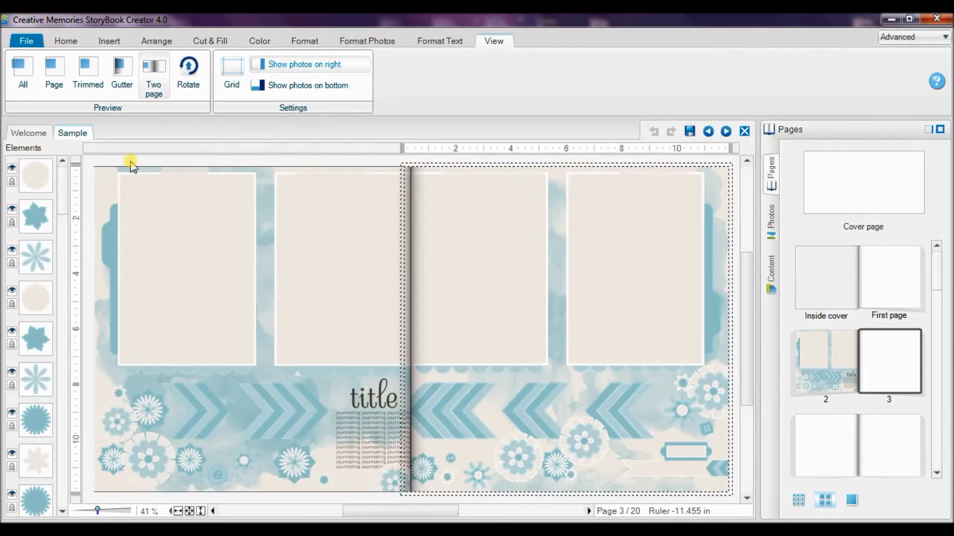
Step: Open fdd_ffDoubleTime4_tp1&2.page to compare it with the project spread, and return to the Sample project
key("alt+Tab")
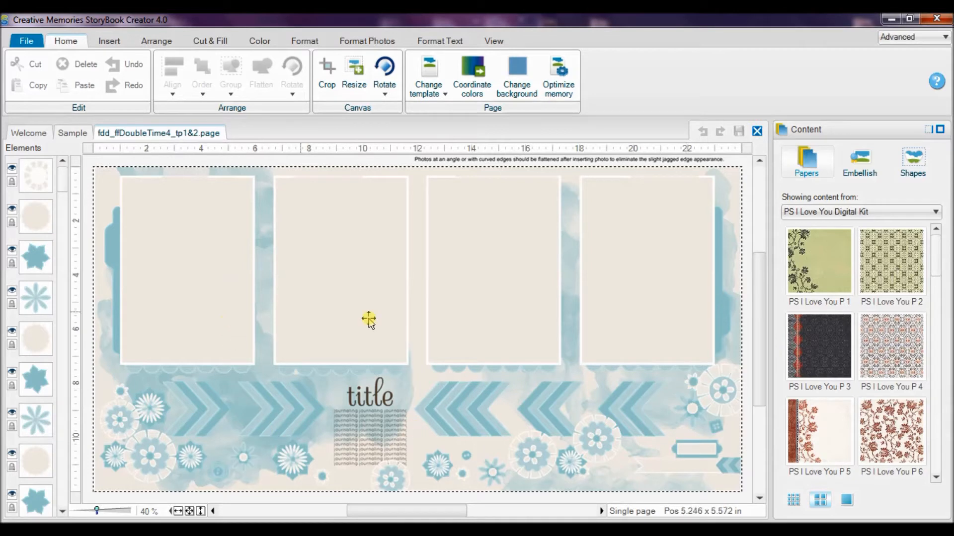
left_click(69, 135)
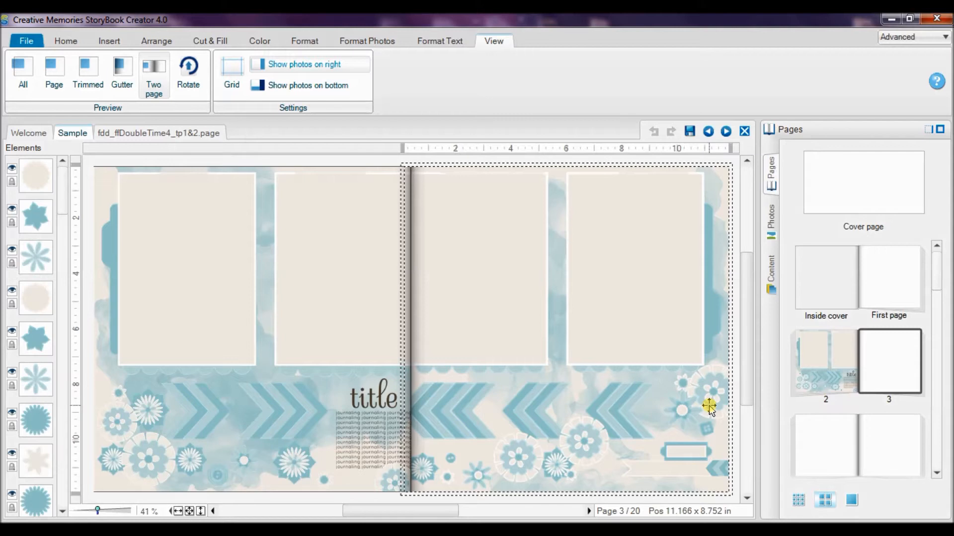
Step: Save page 3 and switch the active page of the spread to page 2 and back to page 3
left_click(277, 259)
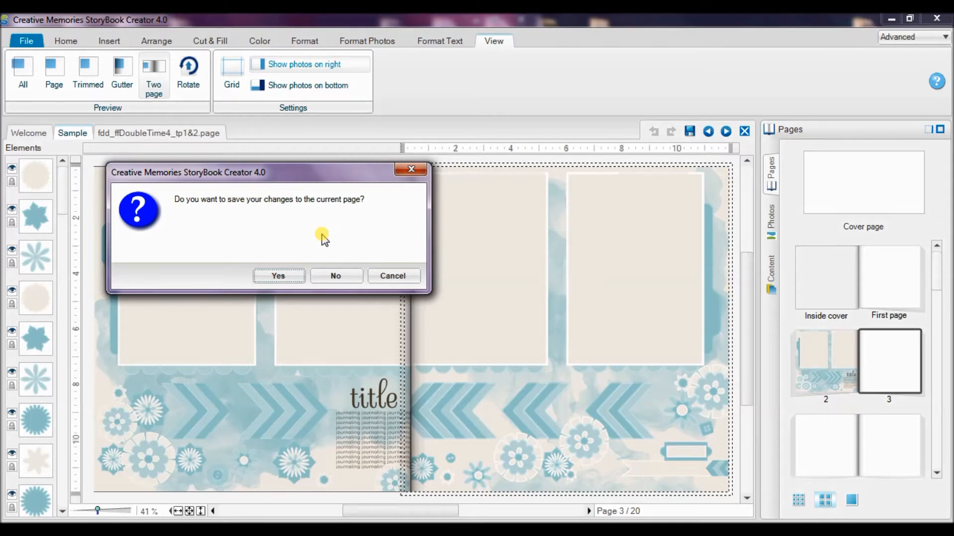
left_click(277, 274)
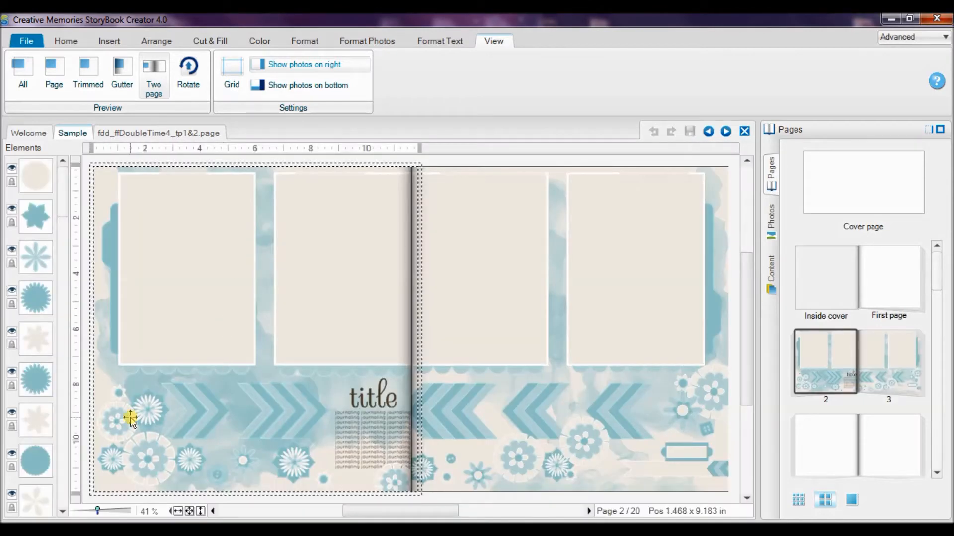
left_click(168, 402)
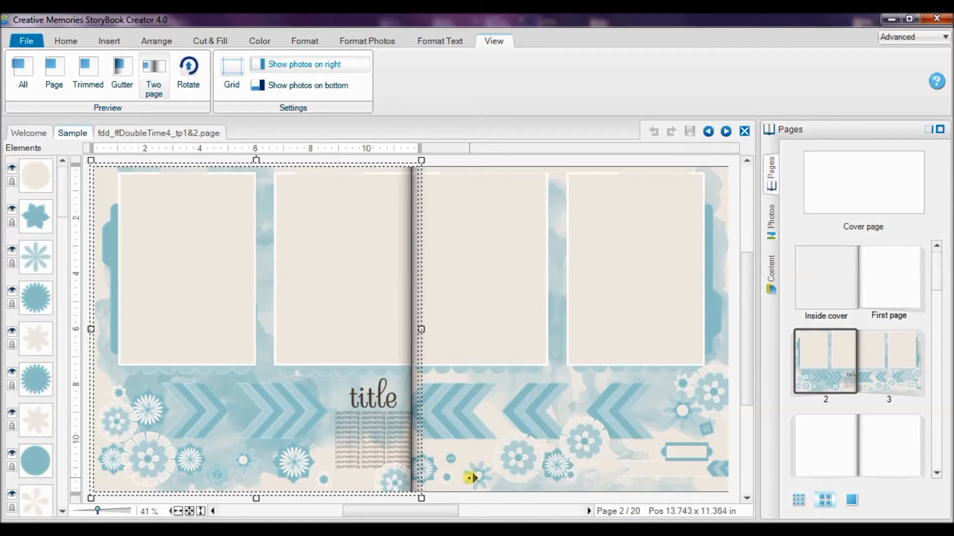
left_click(524, 251)
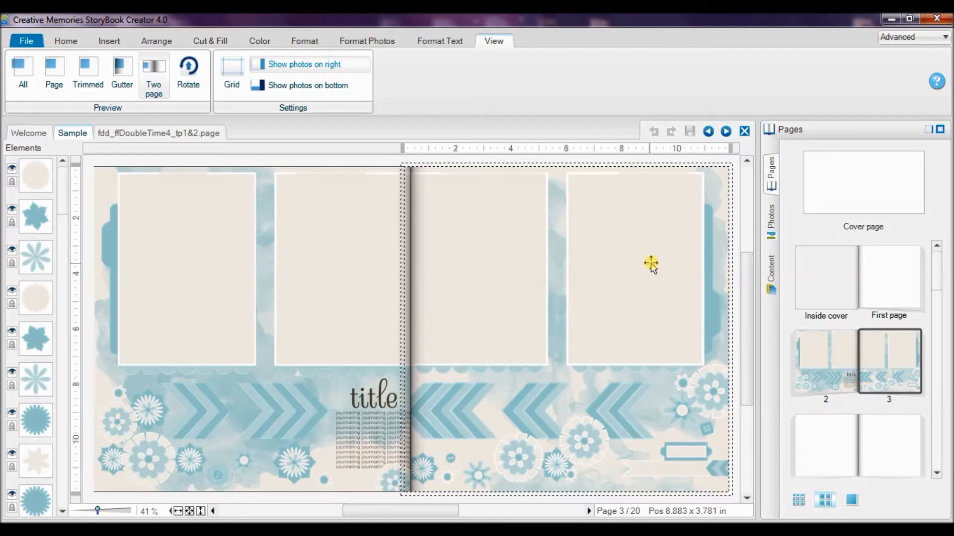
Step: Close the separately opened fdd_ffDoubleTime4_tp1&2.page file
left_click(199, 132)
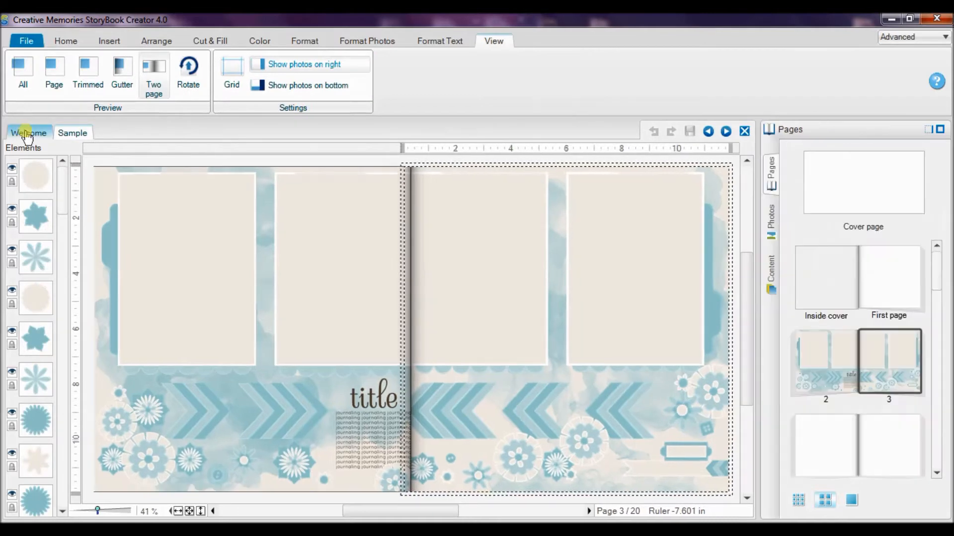
Step: Create a new blank single page using the 24 x 12 custom size
left_click(25, 132)
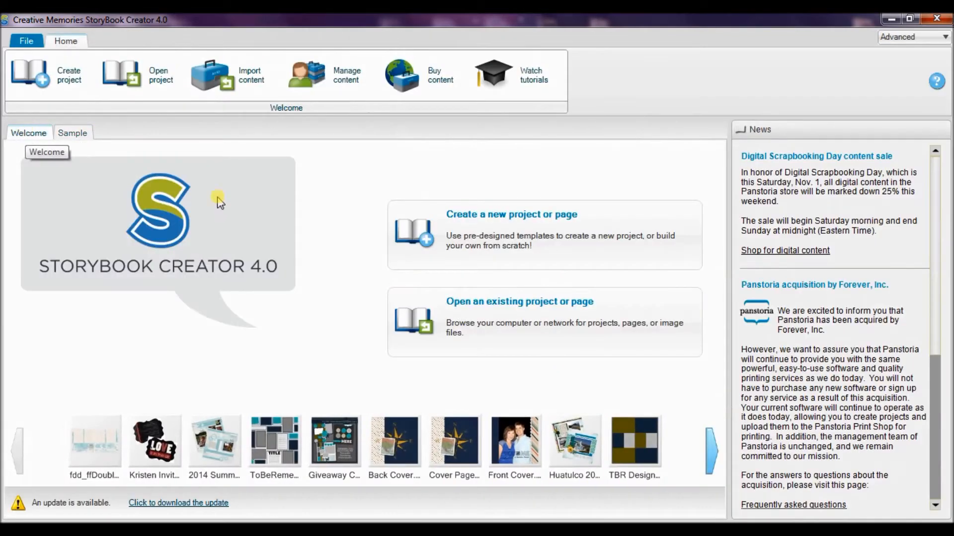
left_click(478, 220)
left_click(417, 304)
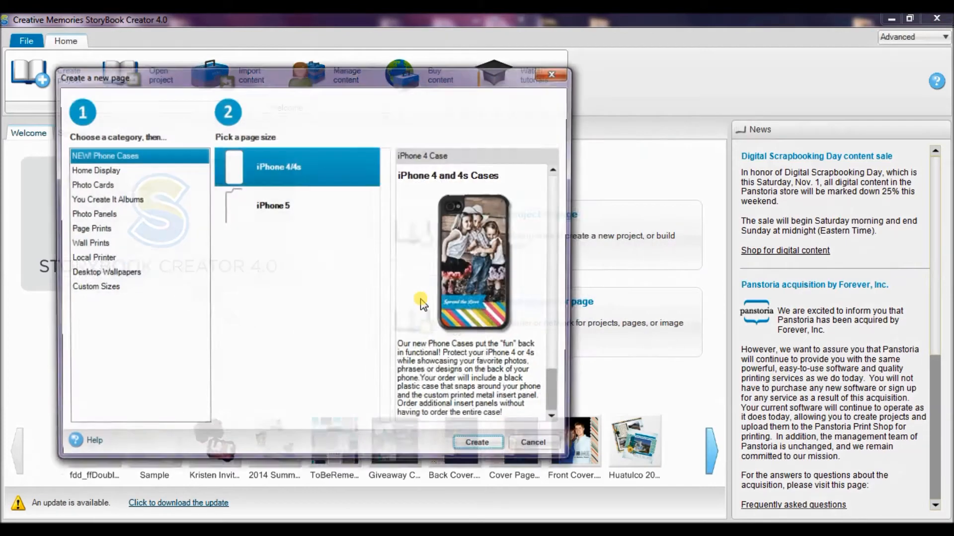
left_click(111, 289)
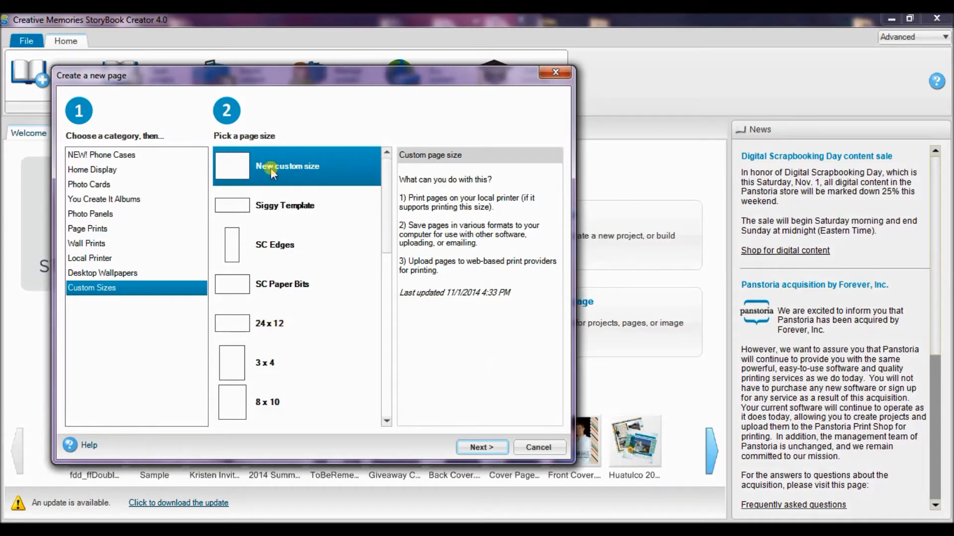
left_click(232, 328)
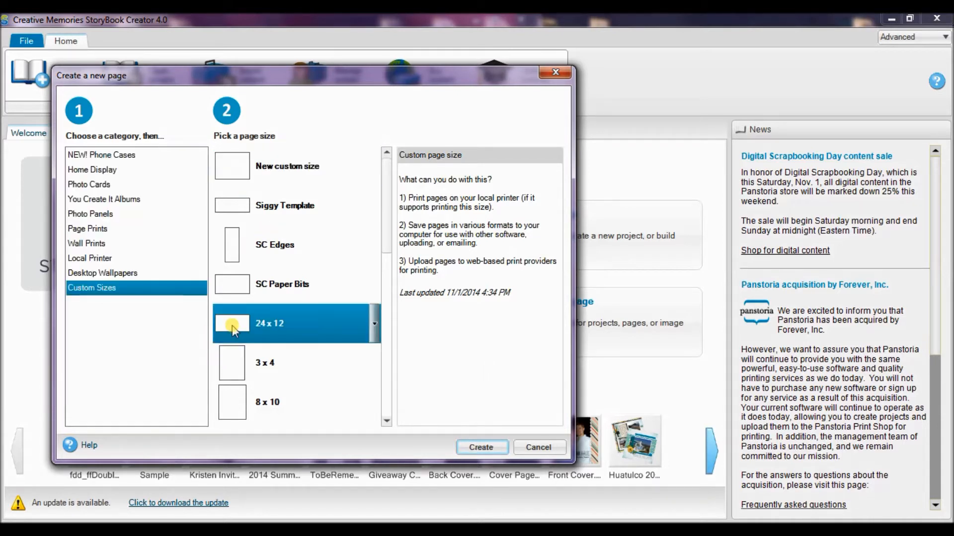
left_click(479, 448)
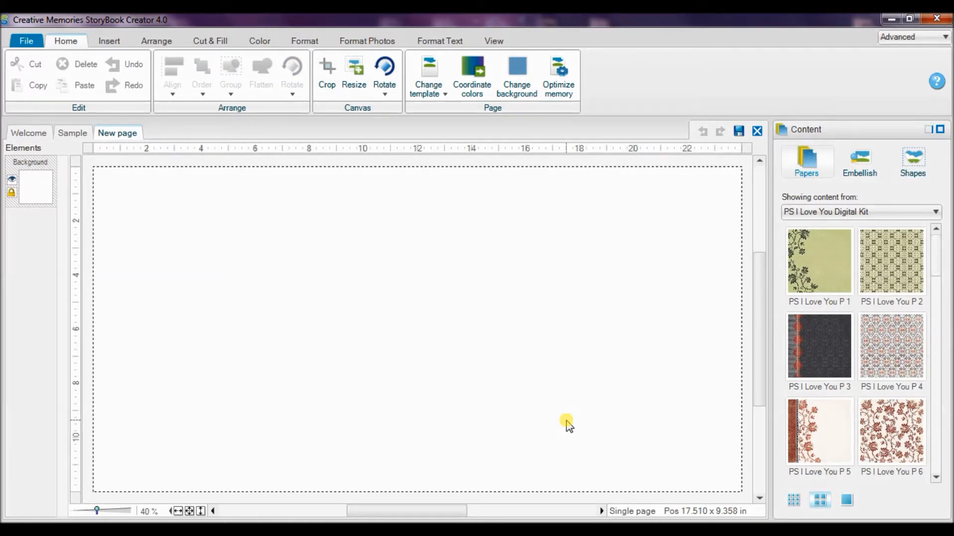
Step: Switch to the file explorer, open the fdd_ffCreateYourOwnHappy2_PAGEs folder in Downloads and show its files as large icons
key("alt+Tab")
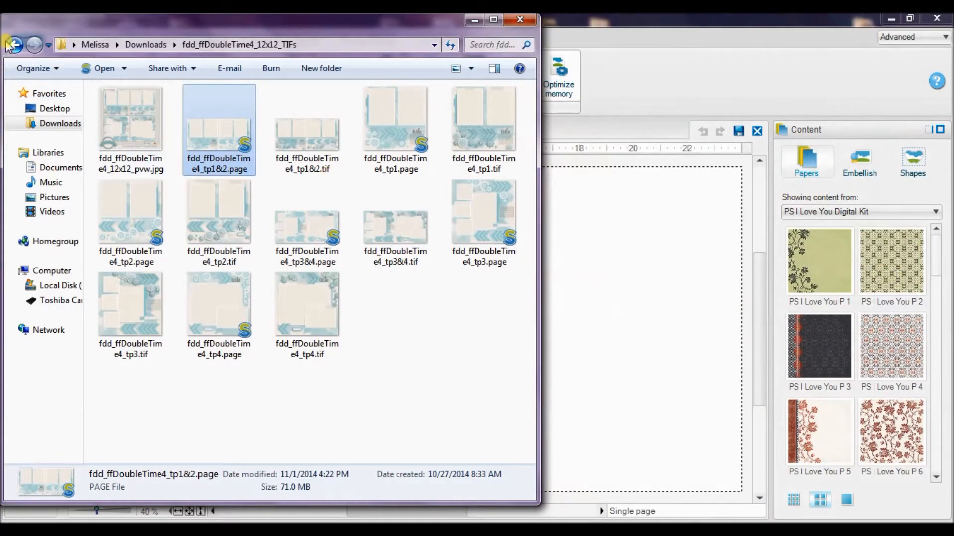
left_click(13, 46)
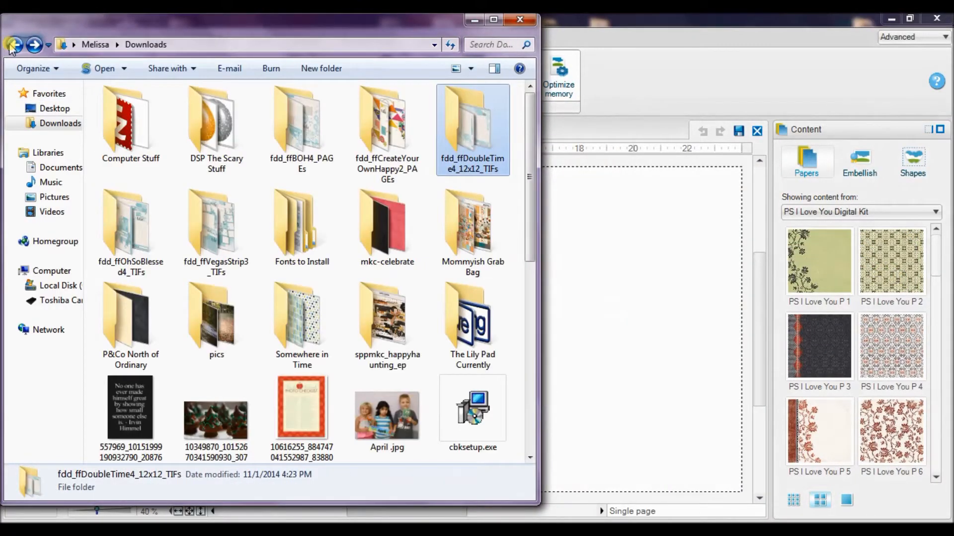
double_click(393, 146)
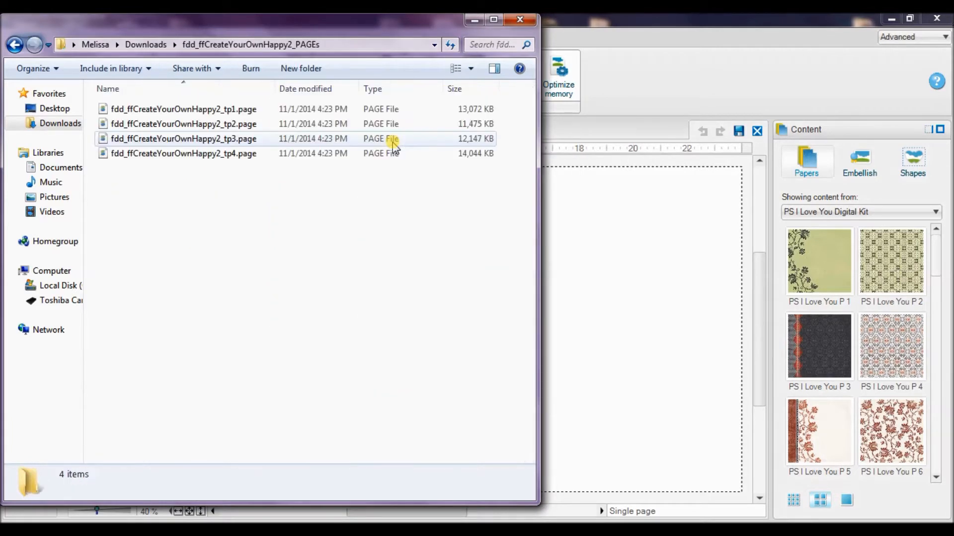
right_click(353, 252)
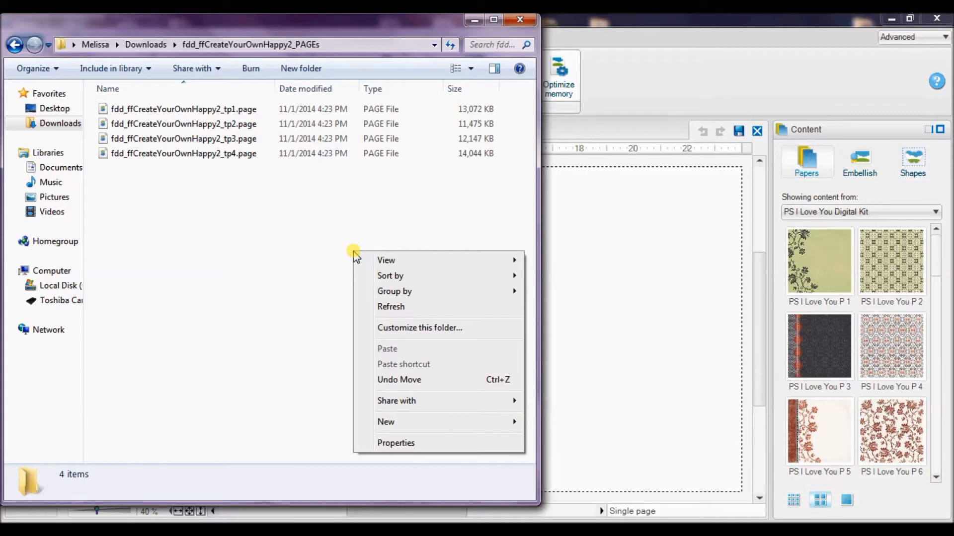
mouse_move(437, 261)
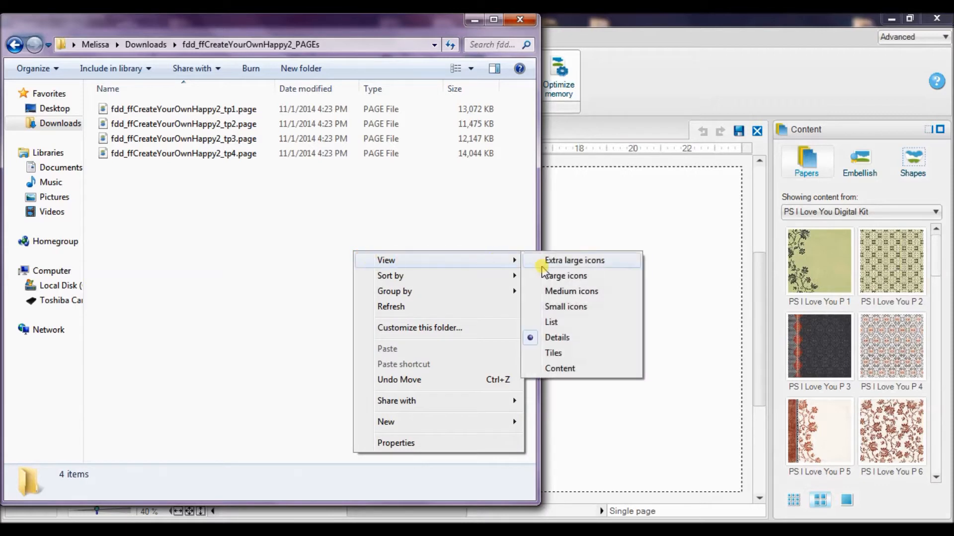
left_click(549, 276)
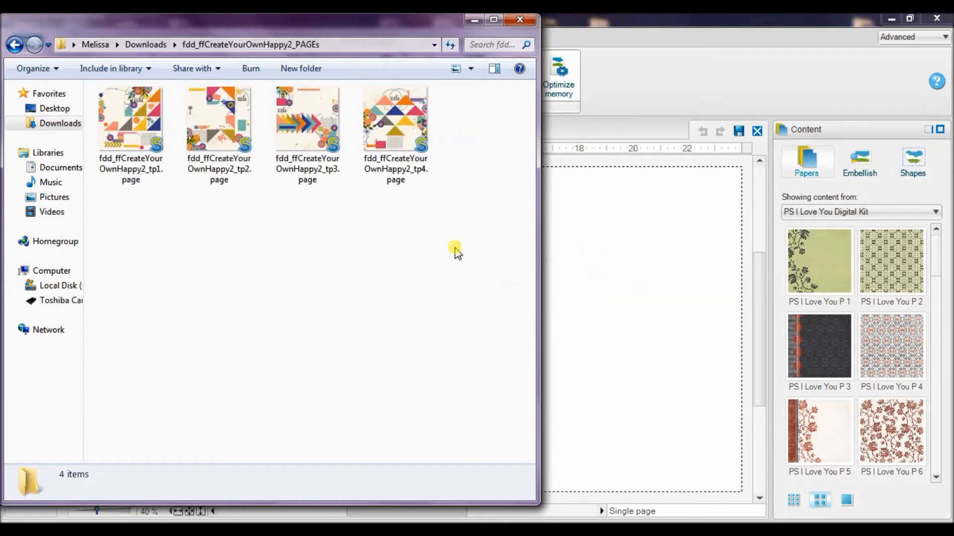
Step: Open fdd_ffCreateYourOwnHappy2_tp3.page in StoryBook Creator and minimize the file explorer window
left_click(297, 135)
left_click_drag(297, 136, 616, 278)
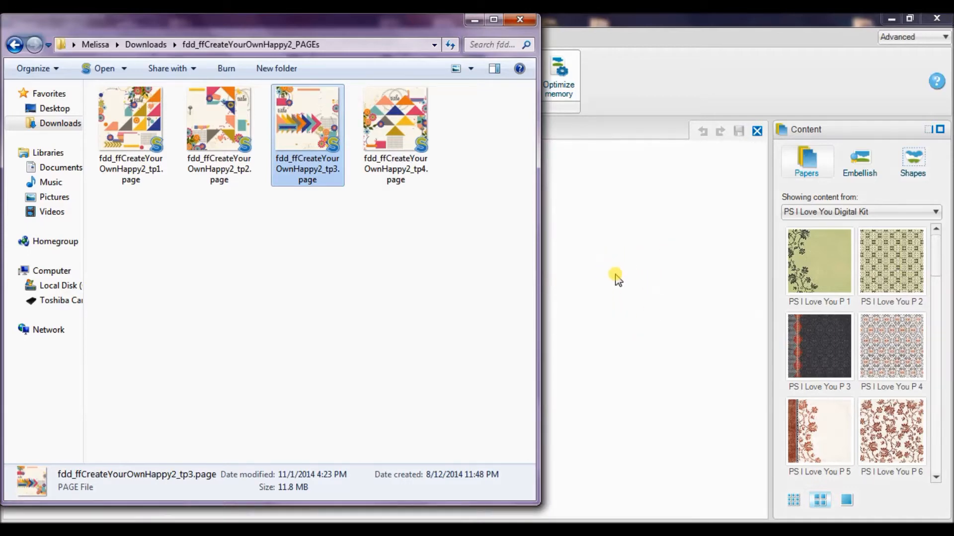
left_click(472, 22)
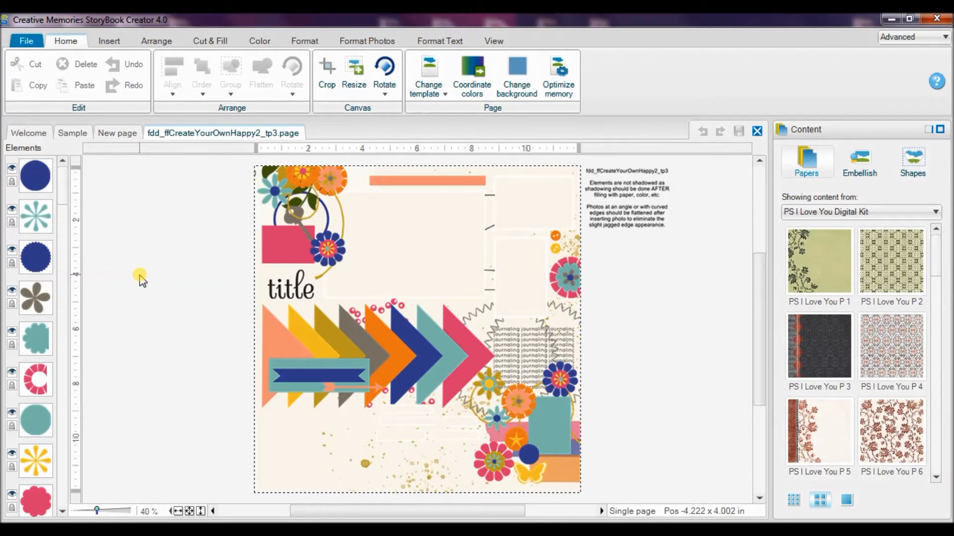
Step: Select all elements of the tp3 template except the background and copy them
key("ctrl+a")
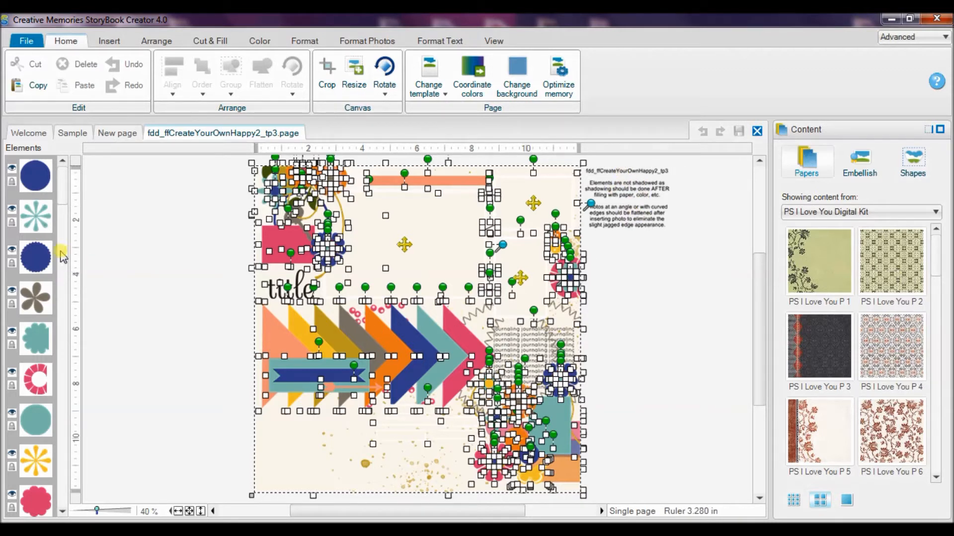
left_click_drag(63, 202, 16, 497)
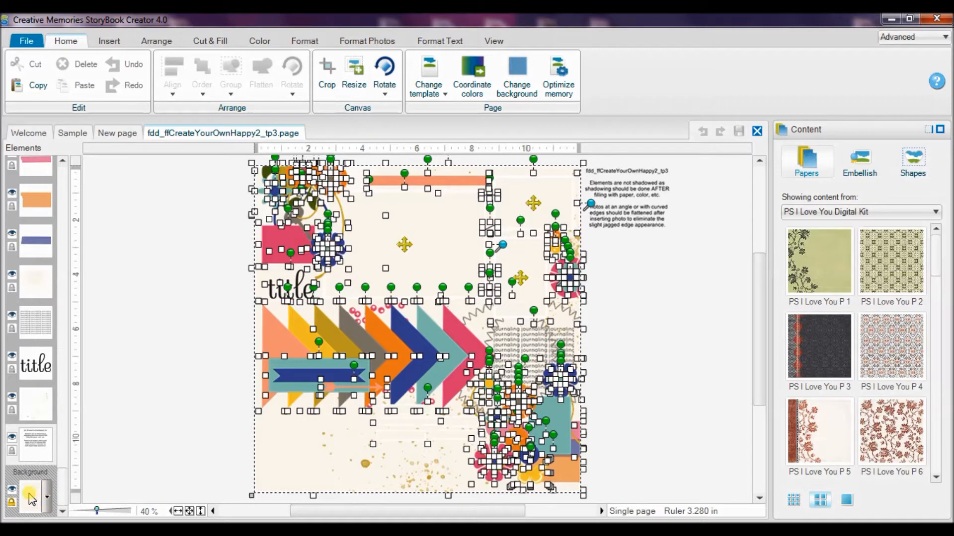
left_click(29, 494, "ctrl")
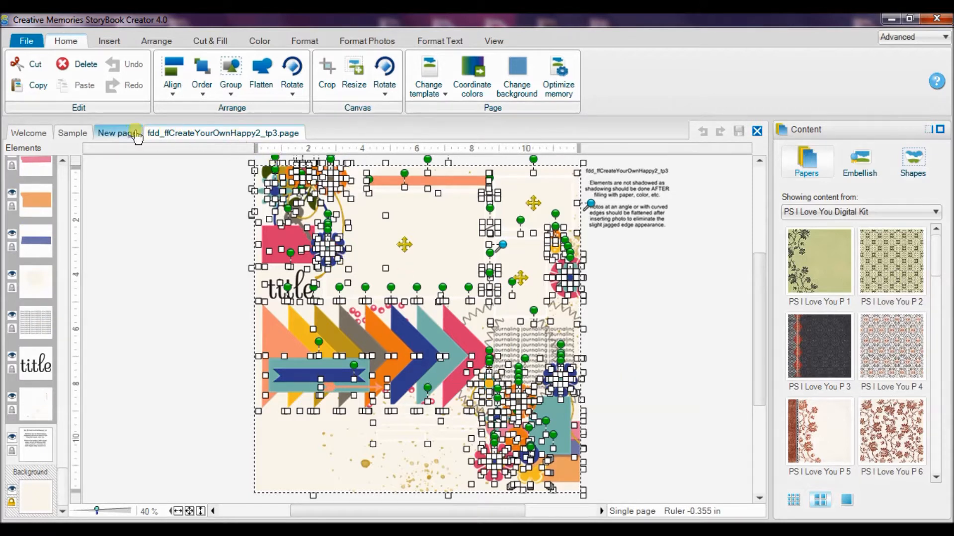
right_click(382, 220)
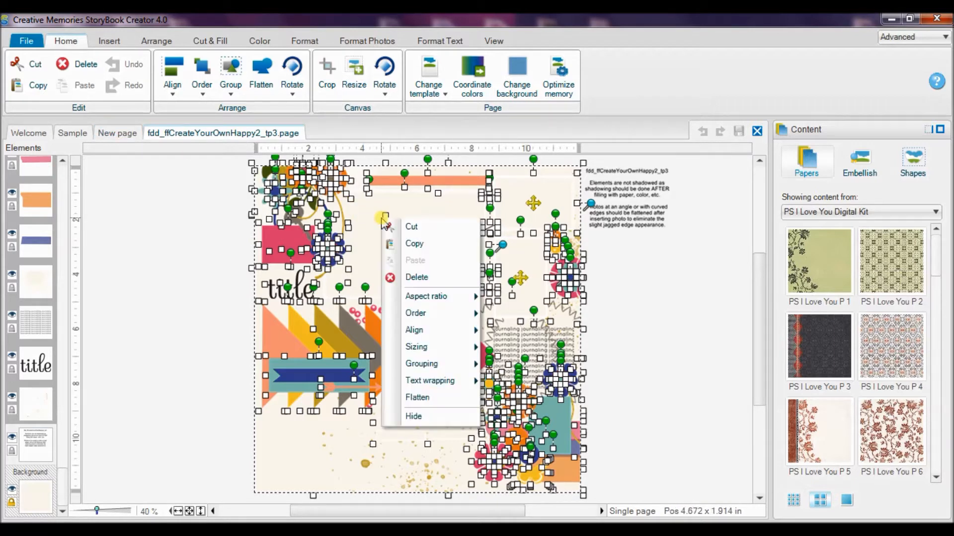
left_click(414, 244)
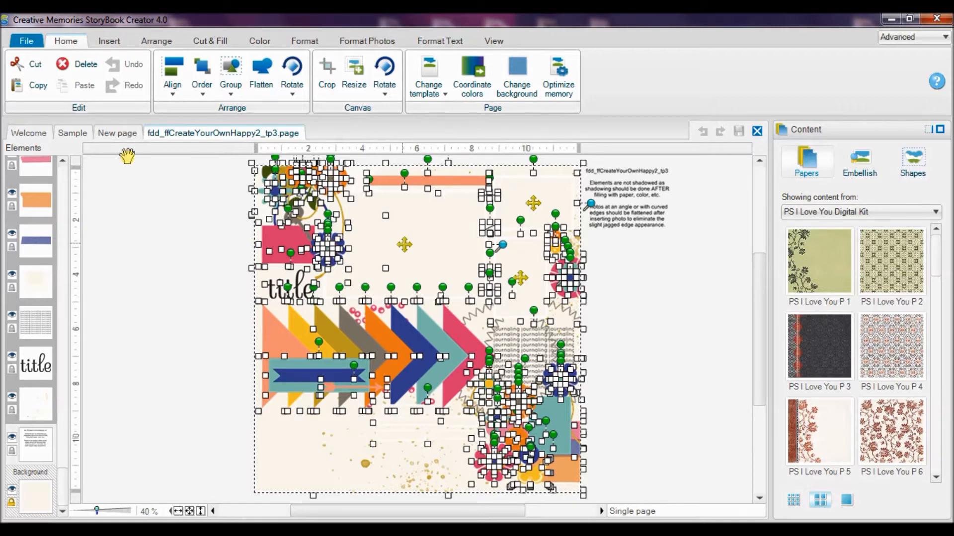
Step: Paste the copied template elements onto the blank 24 x 12 page
left_click(113, 134)
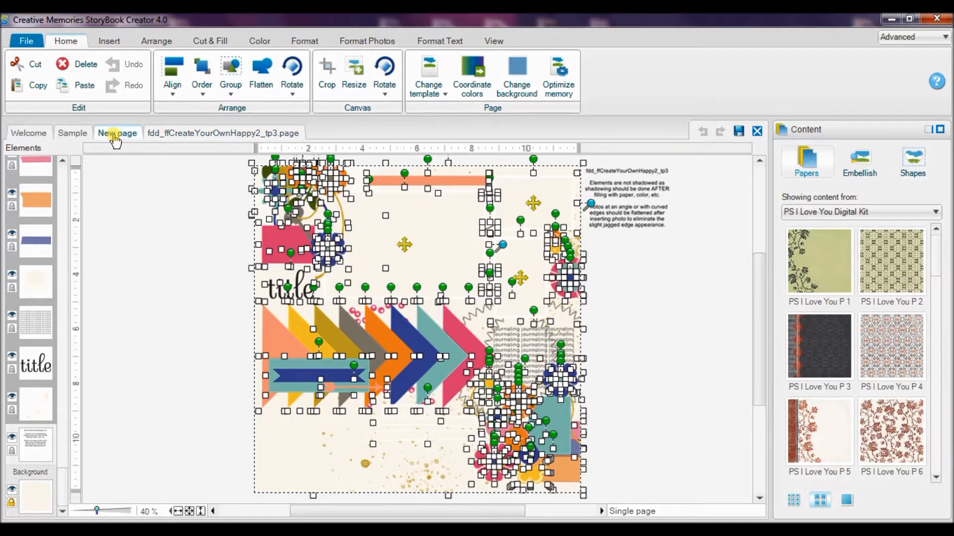
left_click(203, 244)
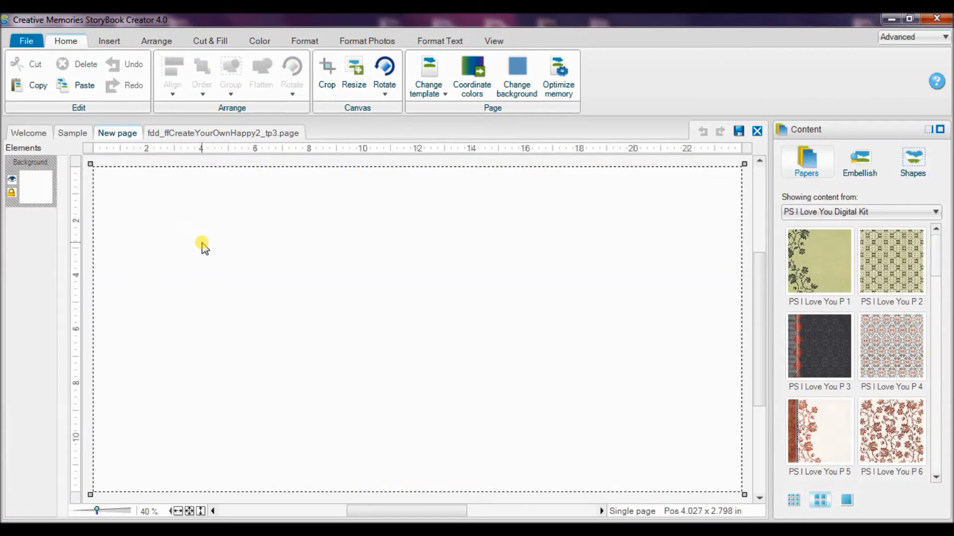
right_click(202, 244)
left_click(237, 322)
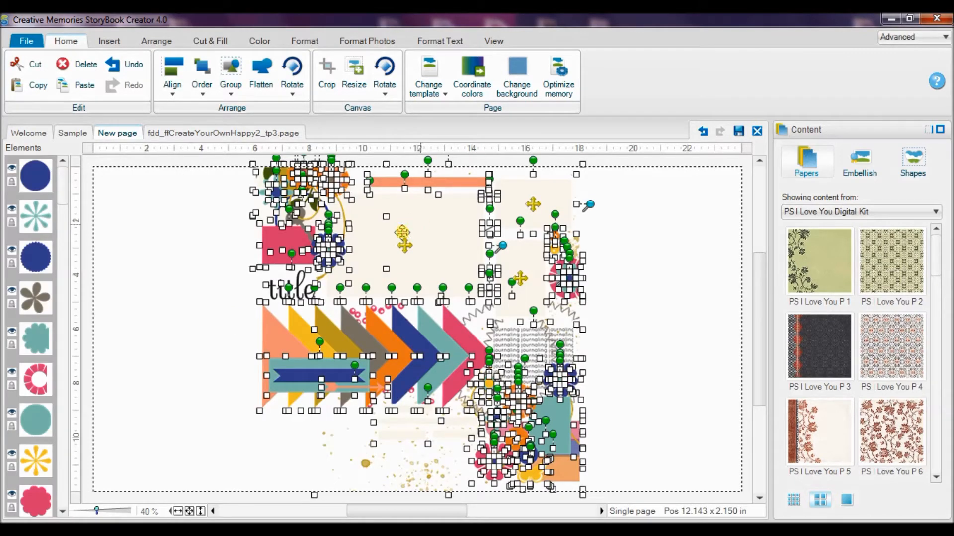
Step: Move the pasted elements onto the left half of the spread, nudge them flush with its top and left edges, and deselect them
left_click_drag(390, 242, 273, 244)
key("Up")
key("Up")
key("Up")
key("Up")
key("Up")
key("Left")
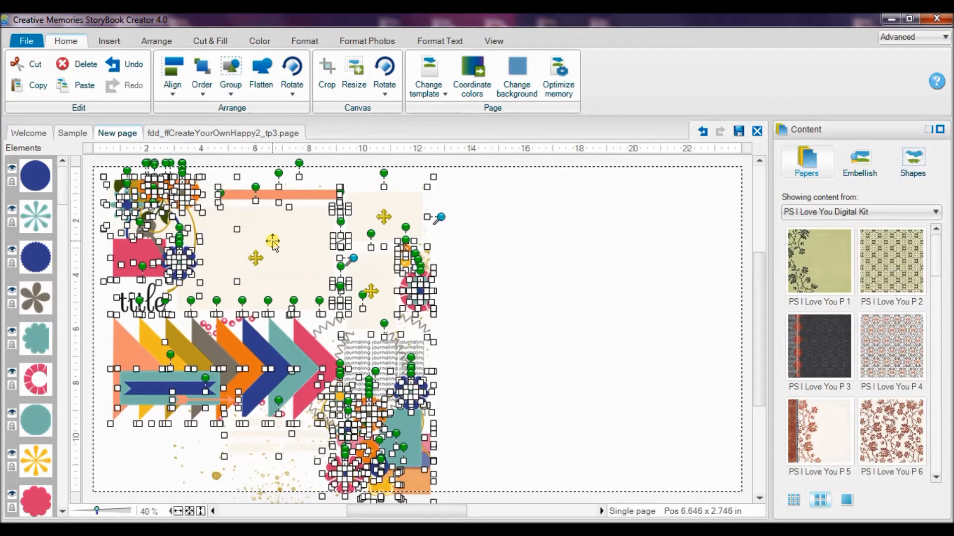
key("Left")
key("Left")
key("Left")
key("Left")
key("Left")
key("Left")
key("Left")
key("Left")
key("Left")
key("Left")
key("Left")
key("Left")
key("Left")
key("Left")
key("Left")
key("Left")
key("Left")
key("Left")
key("Left")
key("Left")
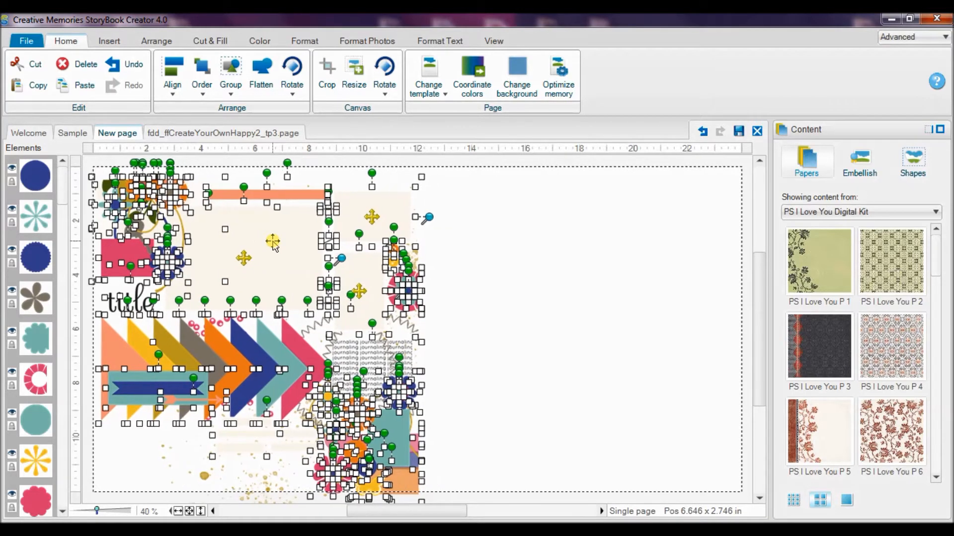
key("Up")
key("Up")
key("Up")
key("Up")
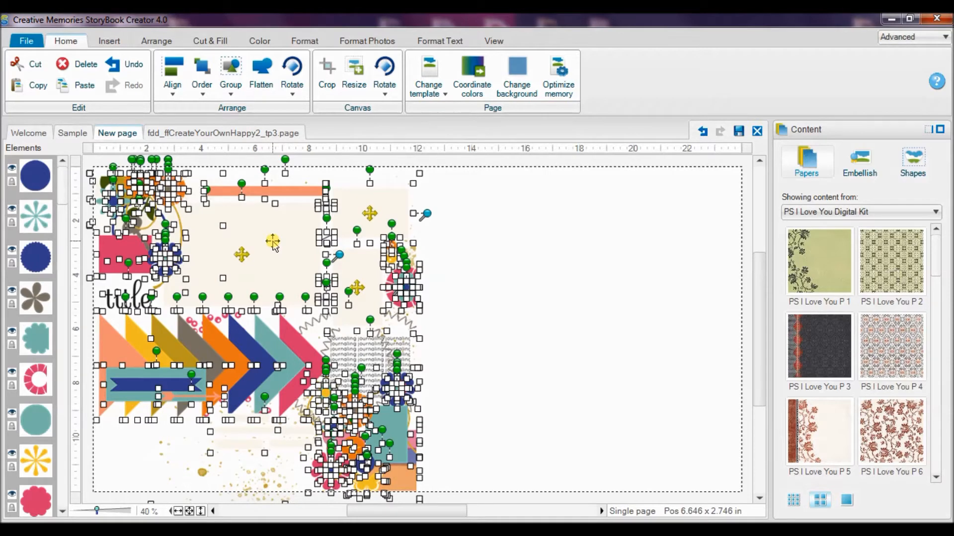
key("Up")
key("Up")
key("Up")
key("Up")
key("Up")
key("Up")
key("Up")
key("Up")
key("Up")
key("Up")
key("Up")
key("Up")
key("Up")
key("Up")
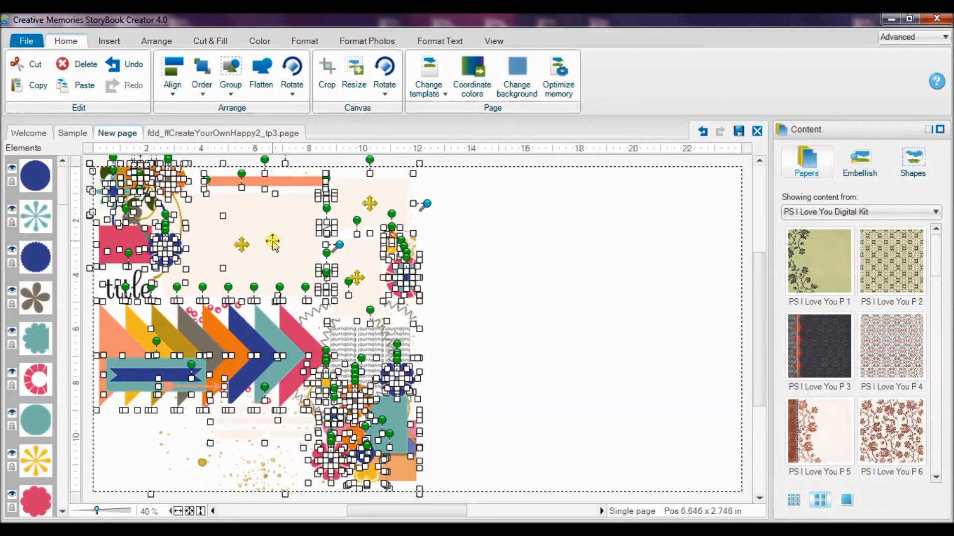
left_click(396, 162)
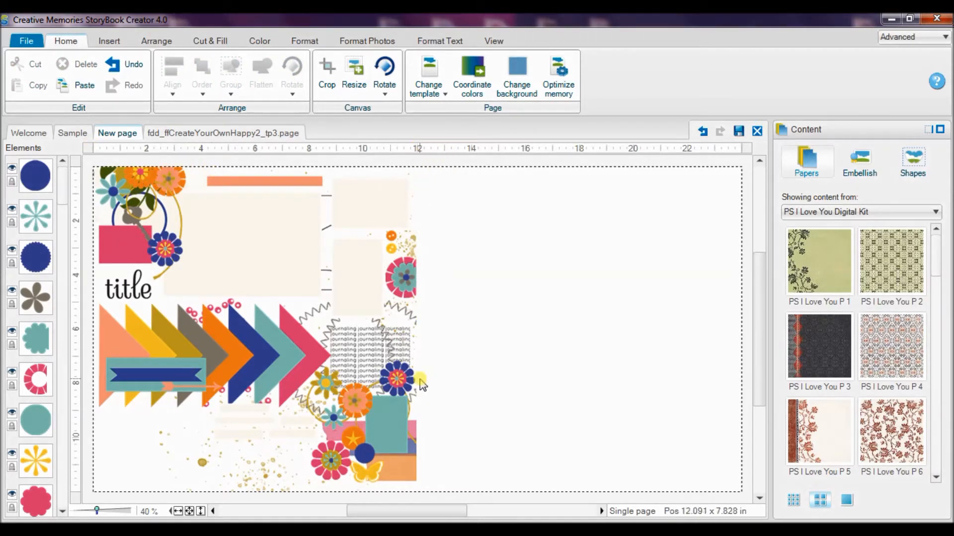
Step: Add a vertical guide at 12 inches, paste a second copy of the template elements and align it on the right half of the spread
left_click(418, 149)
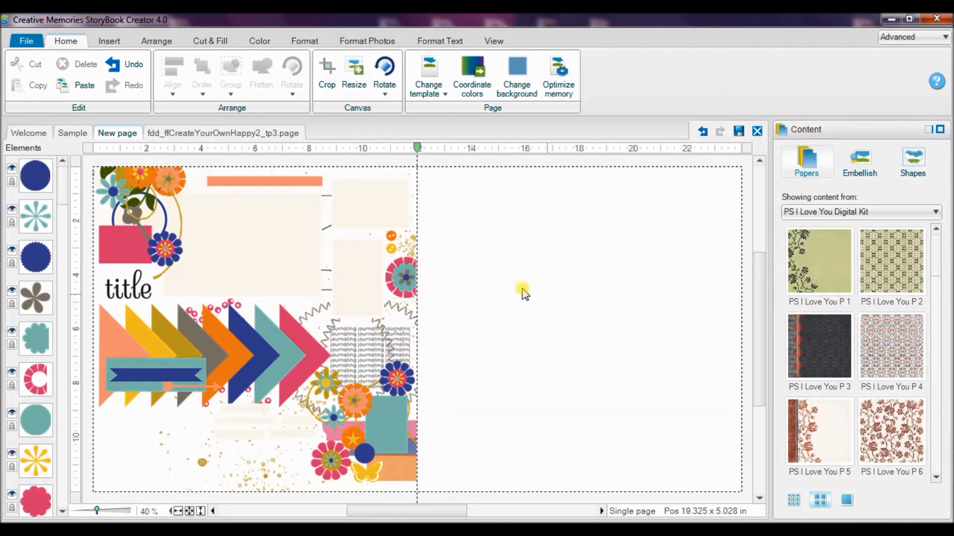
right_click(536, 272)
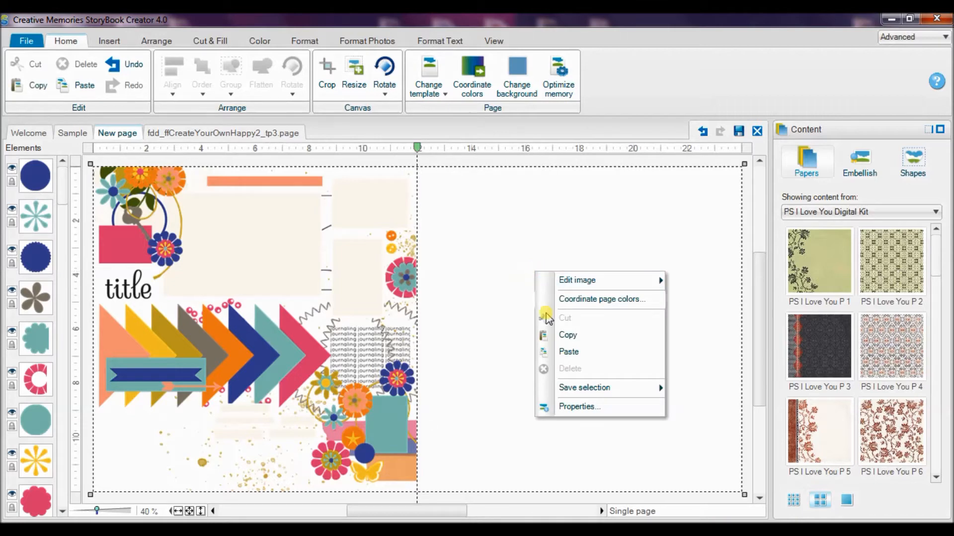
left_click(567, 353)
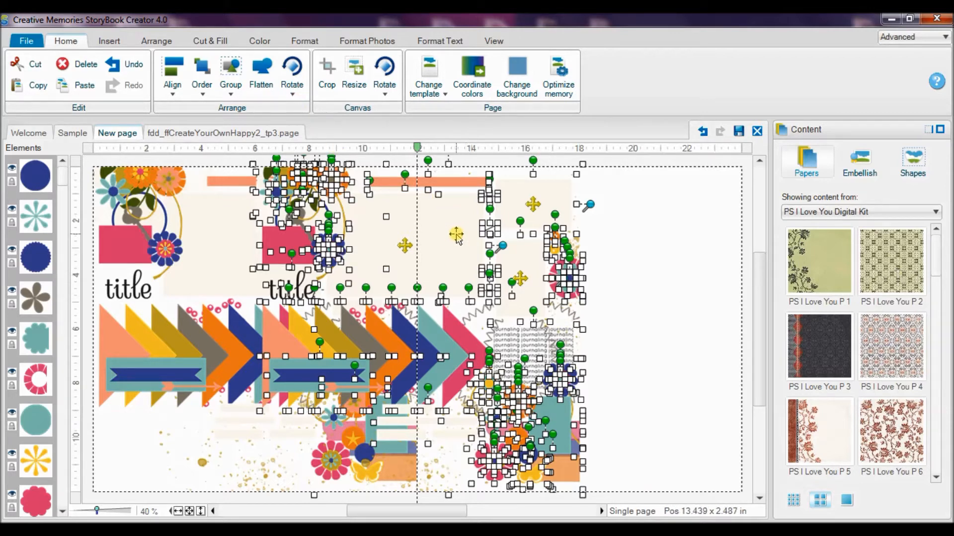
left_click_drag(526, 242, 616, 234)
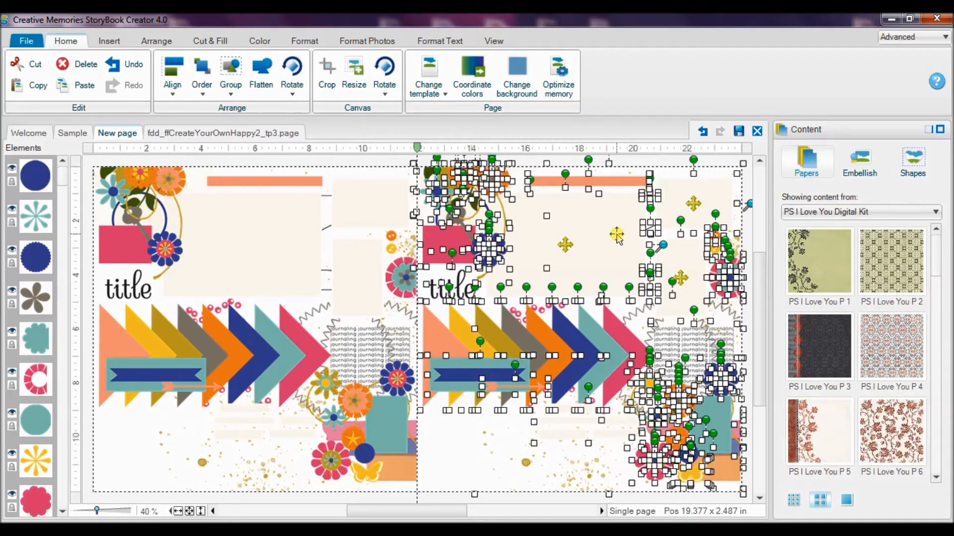
Step: Group the elements on the right half and rotate the group 90 degrees clockwise
left_click(158, 41)
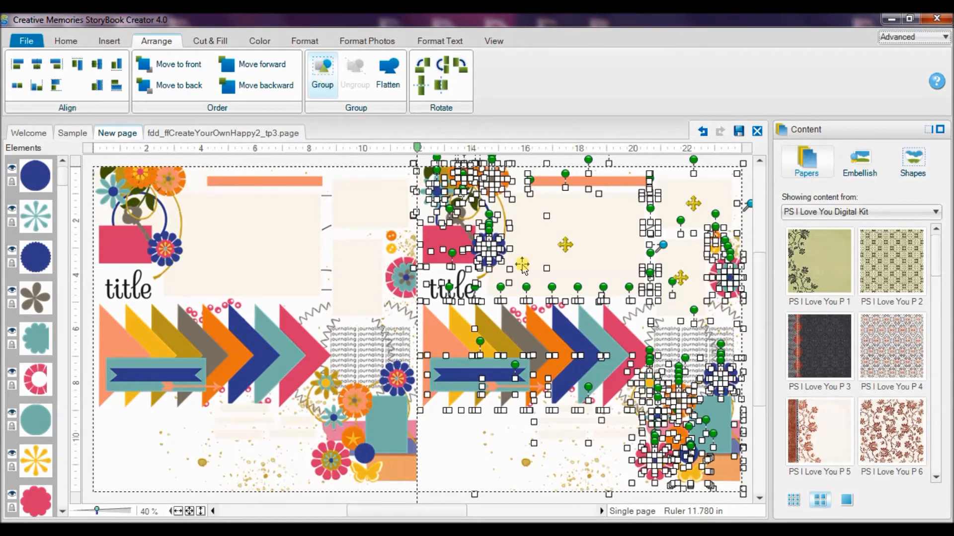
key("ctrl+g")
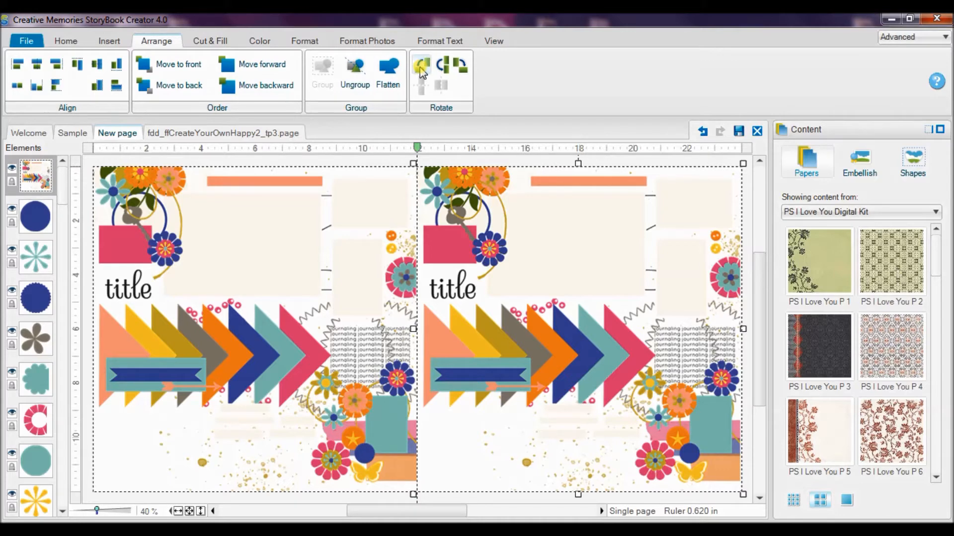
left_click(461, 65)
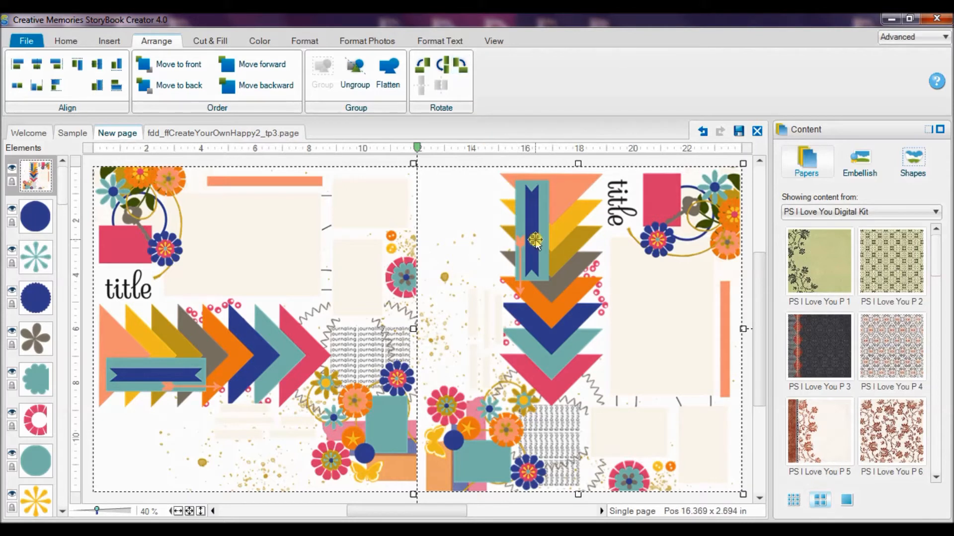
Step: Nudge the rotated group slightly right, ungroup it and deselect its elements
key("Right")
key("Right")
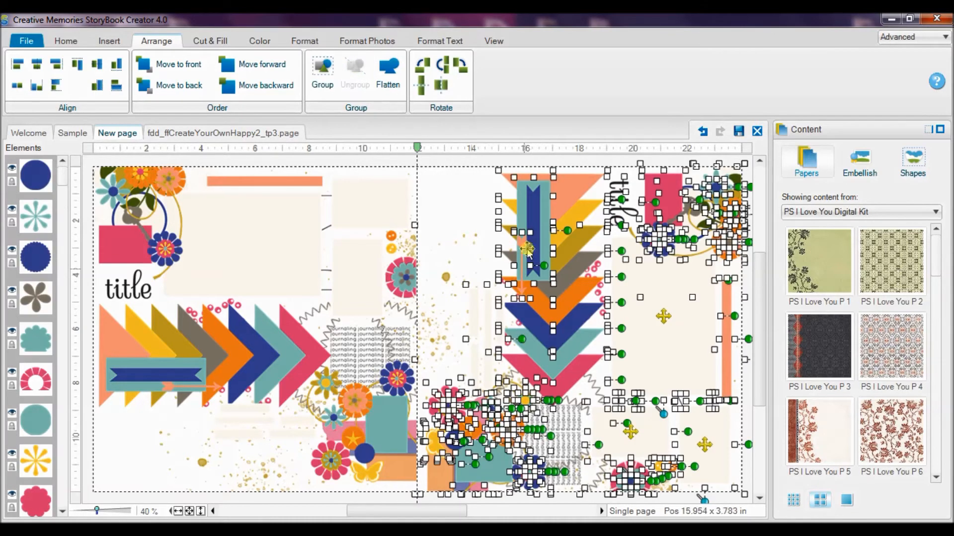
left_click(545, 164)
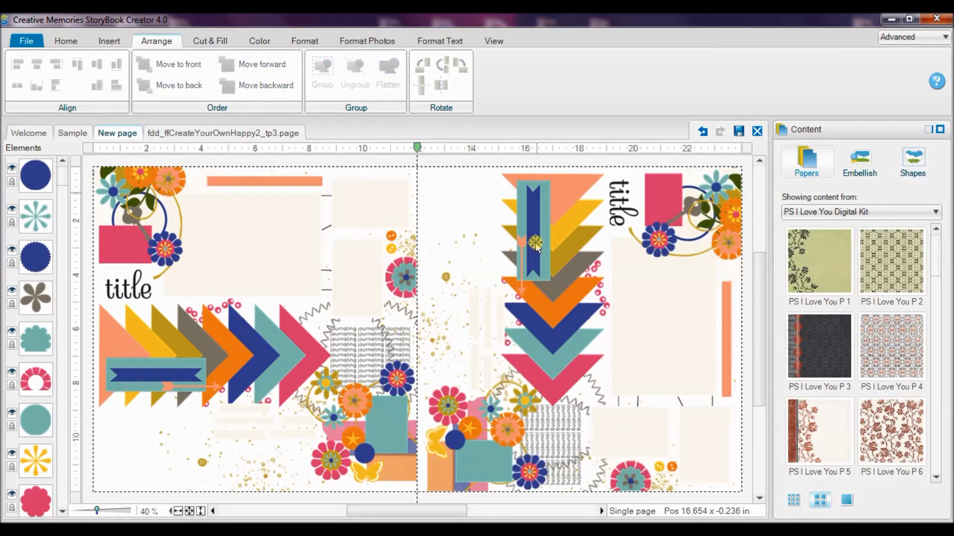
Step: Examine the rotated journaling text and the photo boxes on the right half of the spread
left_click(550, 423)
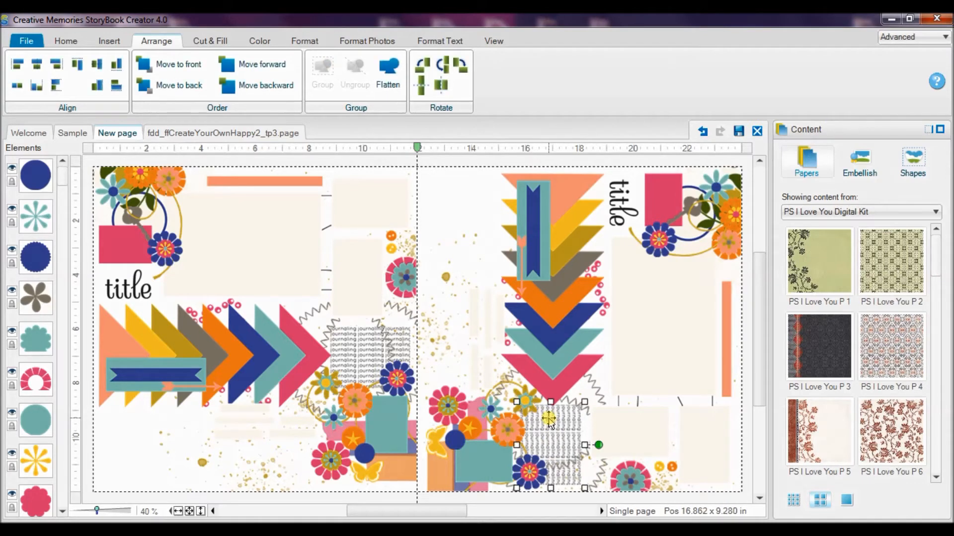
left_click(551, 421)
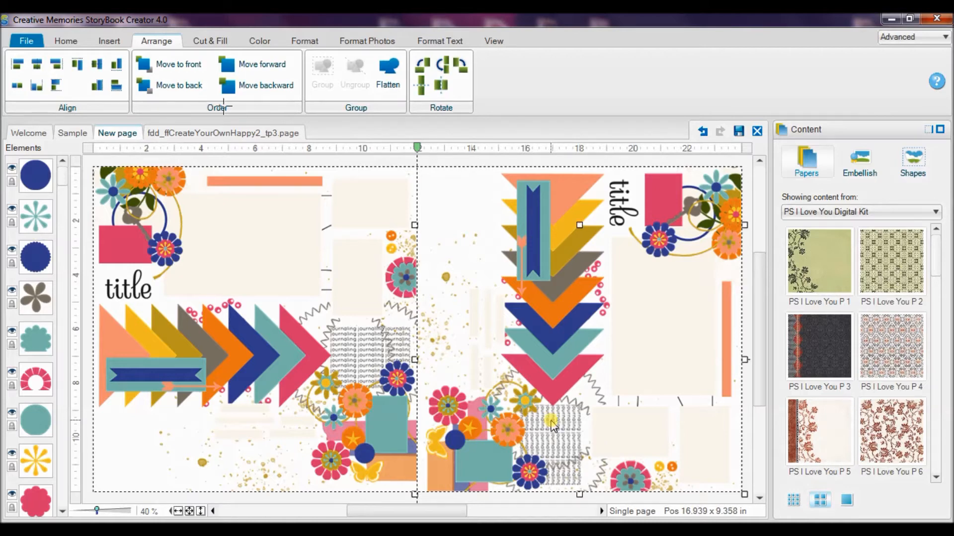
double_click(551, 423)
left_click(407, 335)
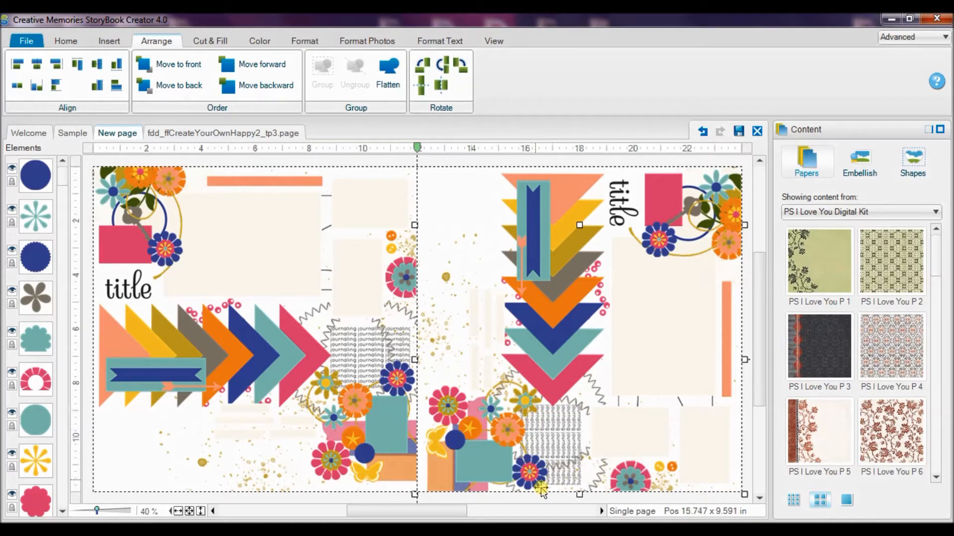
left_click(651, 303)
left_click(693, 430)
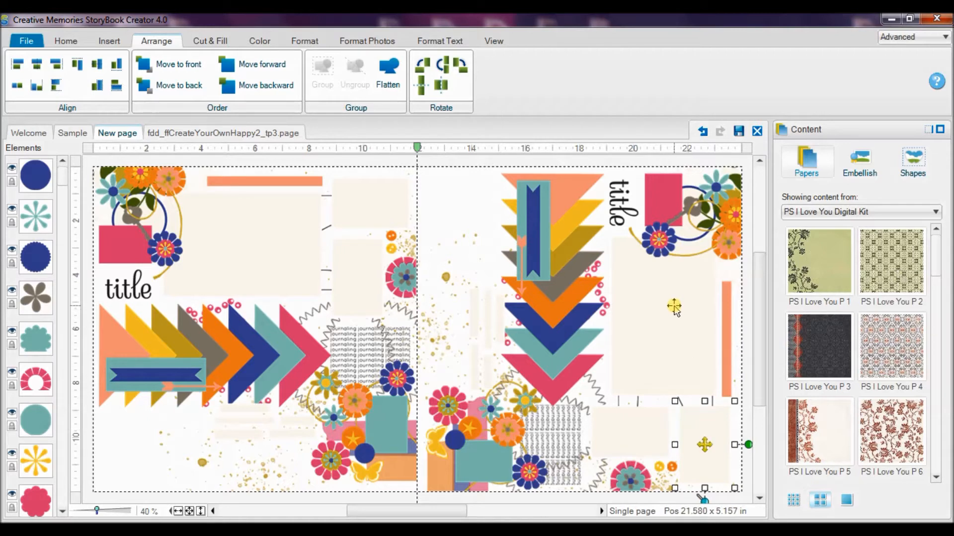
mouse_move(809, 346)
left_mouse_down()
mouse_move(678, 313)
mouse_move(784, 331)
mouse_move(813, 358)
left_mouse_up()
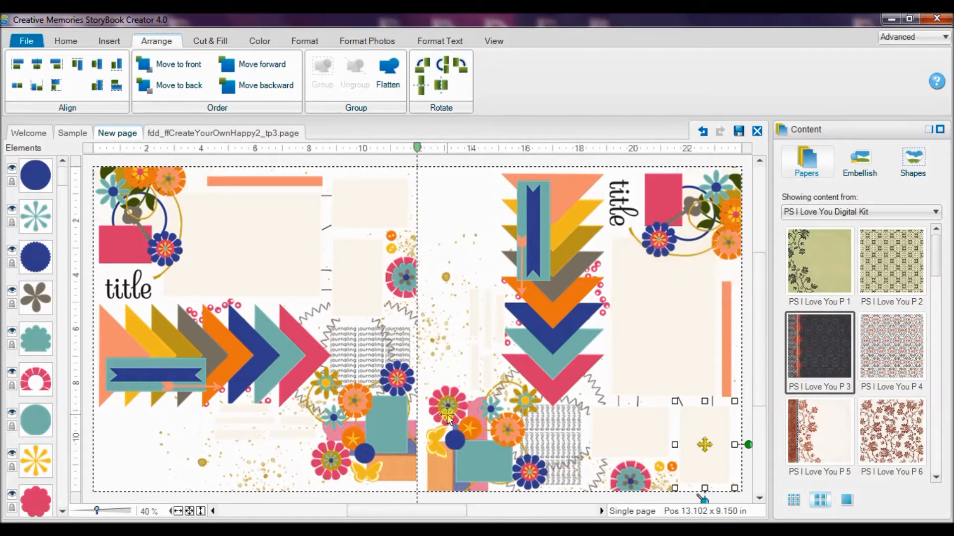
Step: Open the 06 June Houghton Weekend folder inside the desktop's Photos to Scrap folder in Windows Explorer
right_click(50, 530)
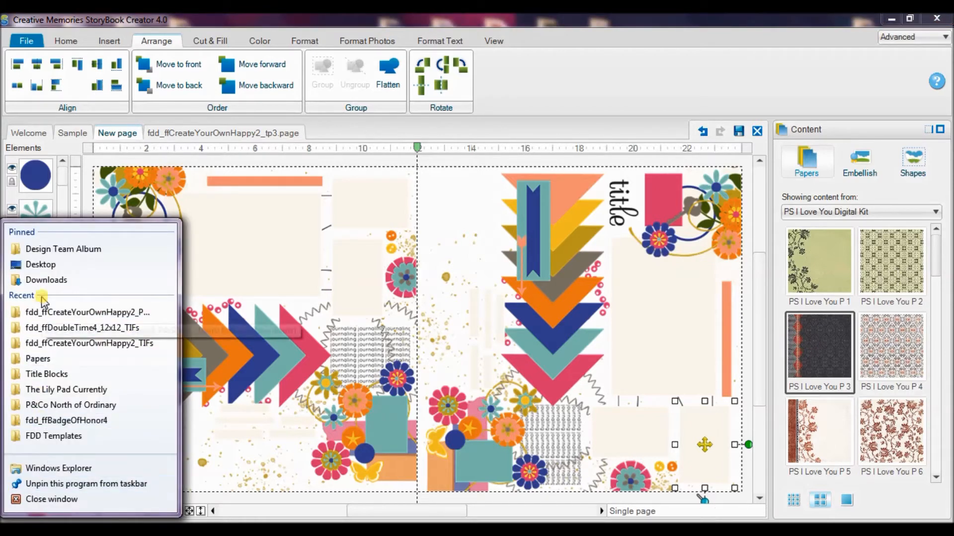
left_click(41, 264)
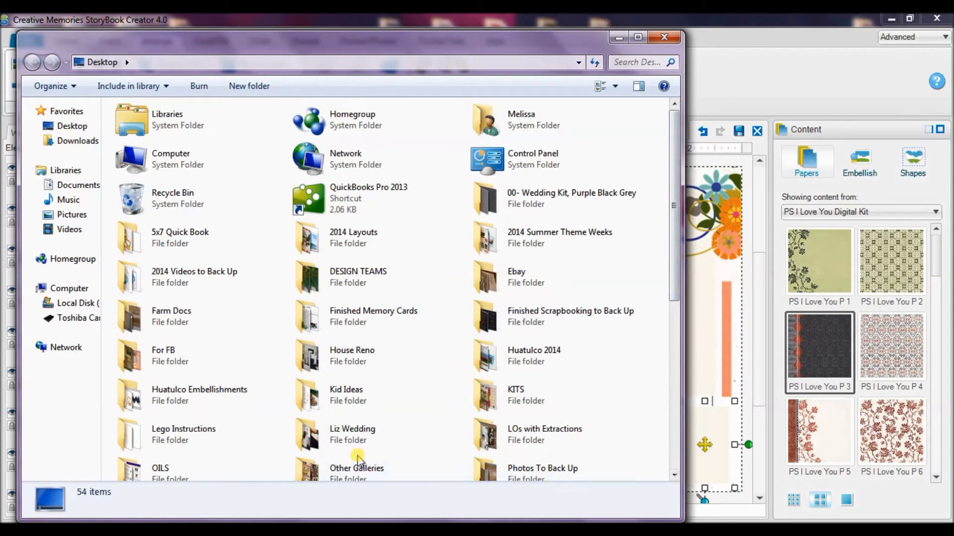
left_click_drag(677, 234, 677, 286)
double_click(187, 408)
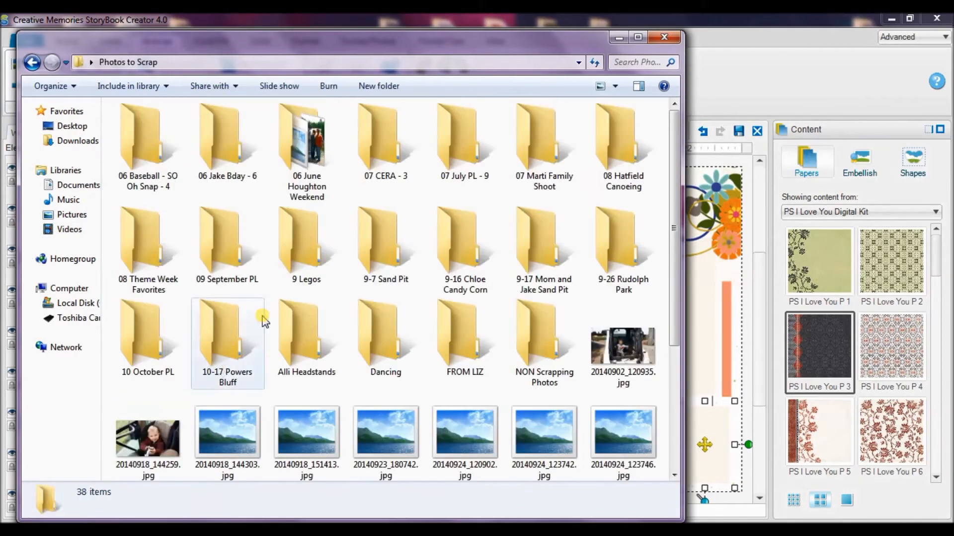
double_click(316, 147)
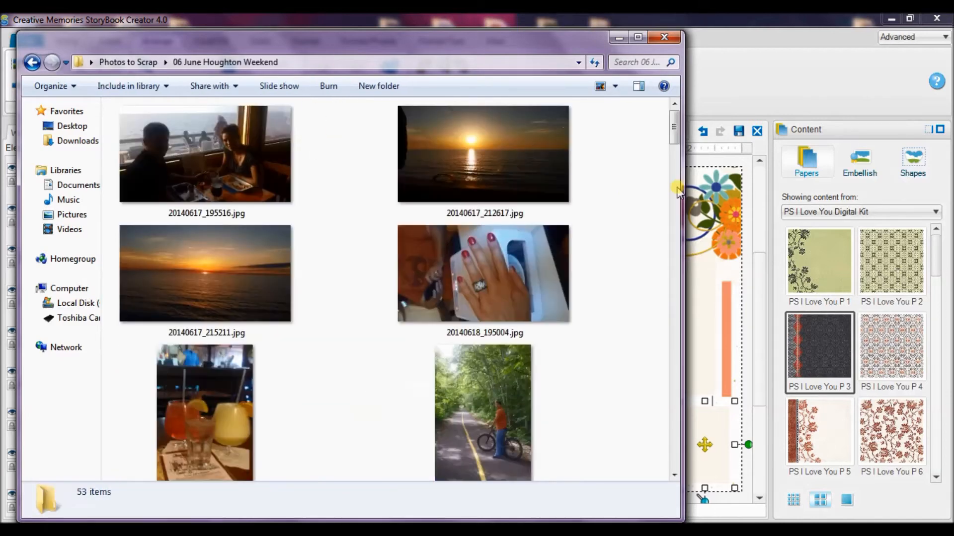
Step: Narrow the Explorer window and place the bicycle photo into the large photo box on the right half of the spread
left_click_drag(684, 191, 454, 208)
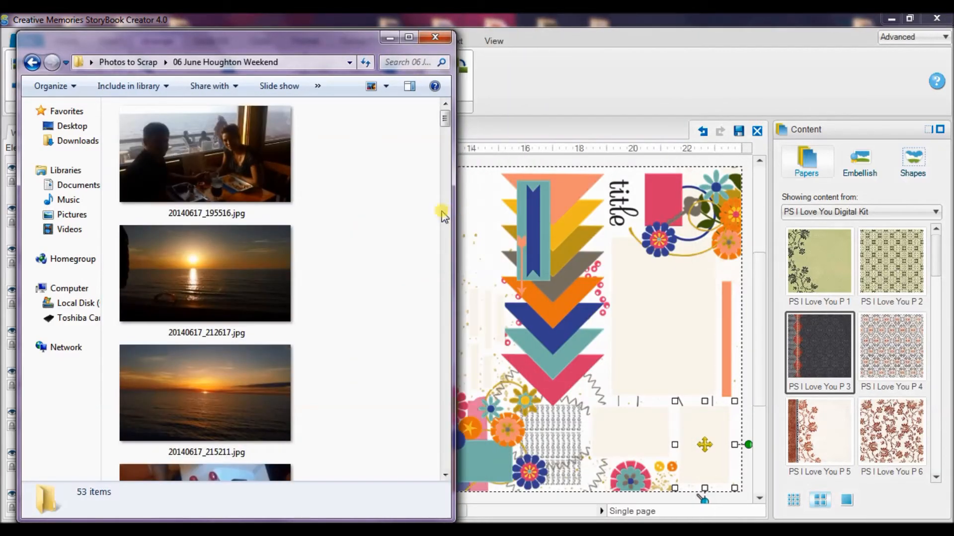
left_click_drag(445, 120, 463, 188)
left_click_drag(208, 273, 651, 345)
left_click(679, 342)
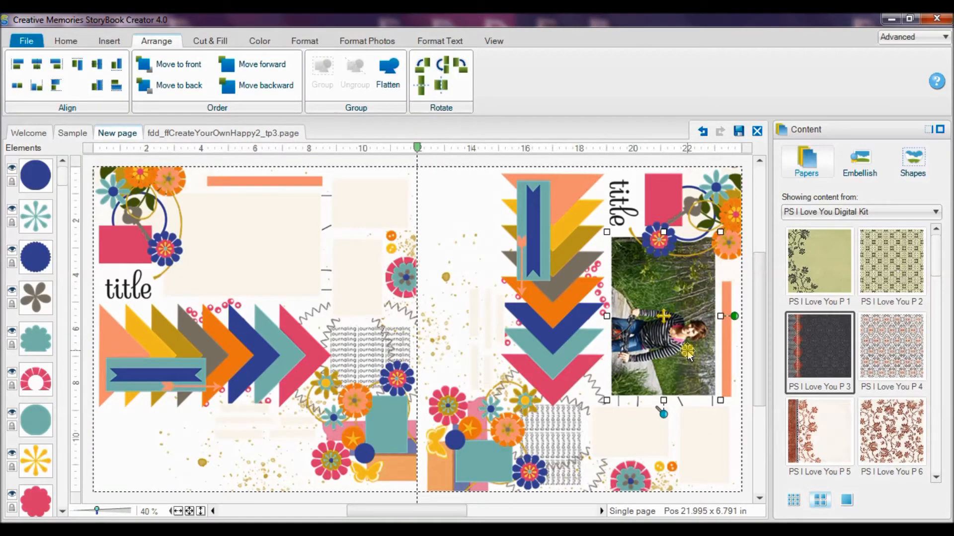
Step: Rotate the bicycle photo 90 degrees counter-clockwise within its frame and shift it left to centre the rider
left_click(383, 43)
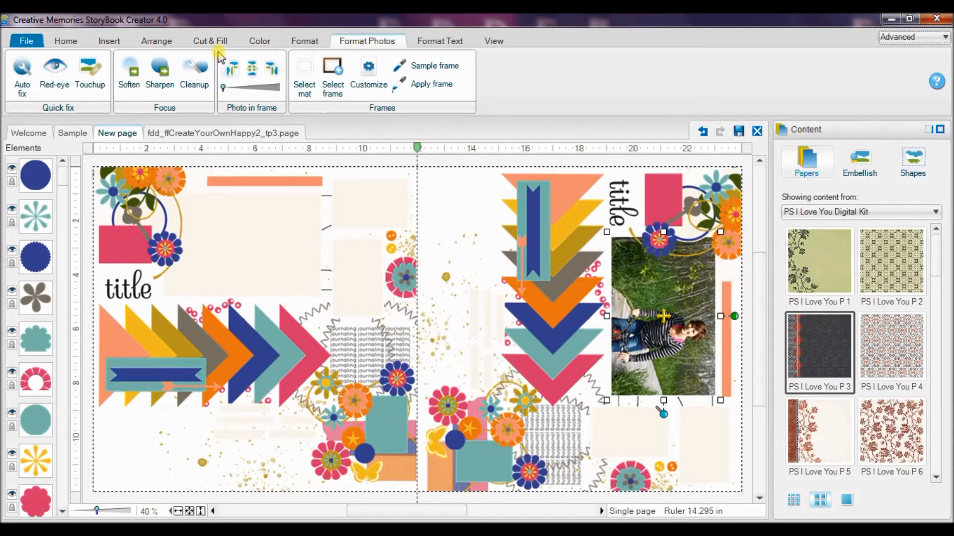
left_click(230, 71)
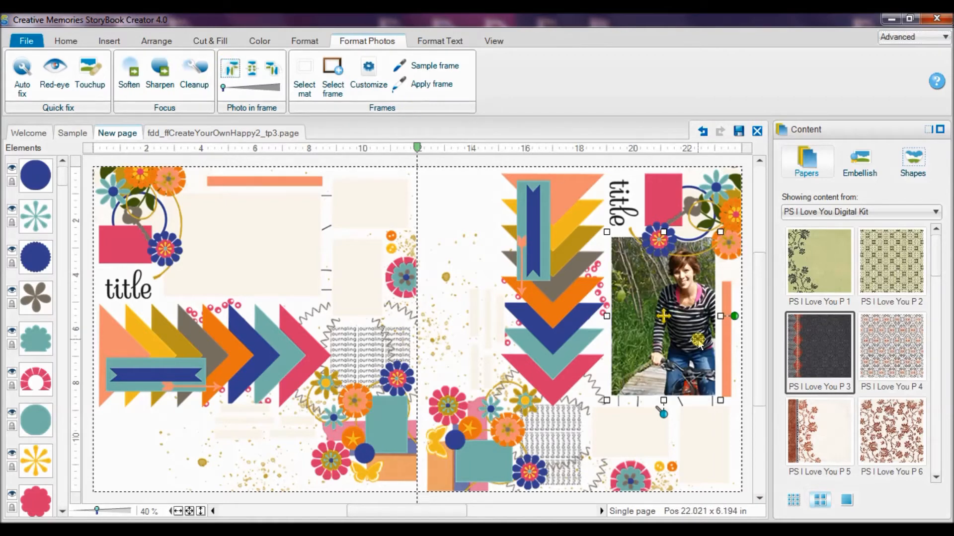
left_click_drag(663, 313, 642, 314)
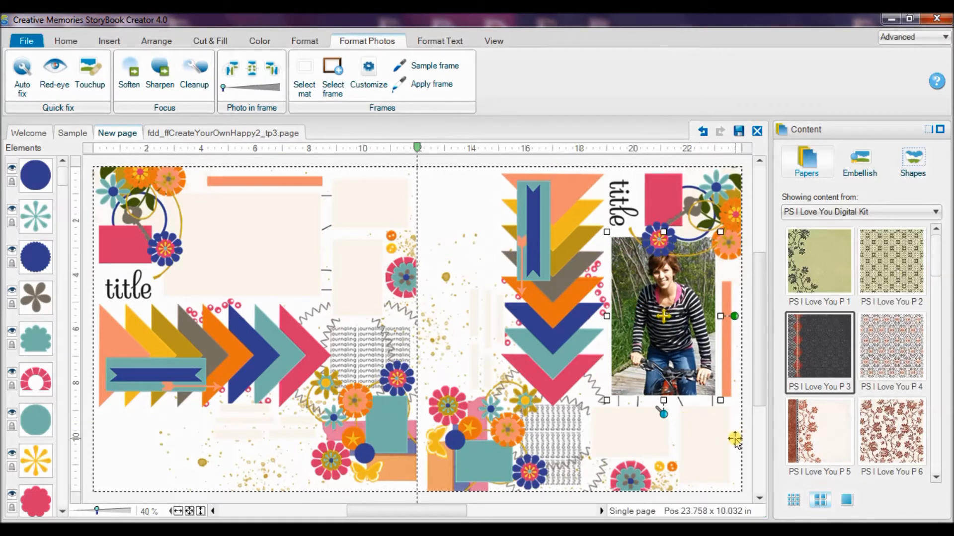
left_click(604, 438)
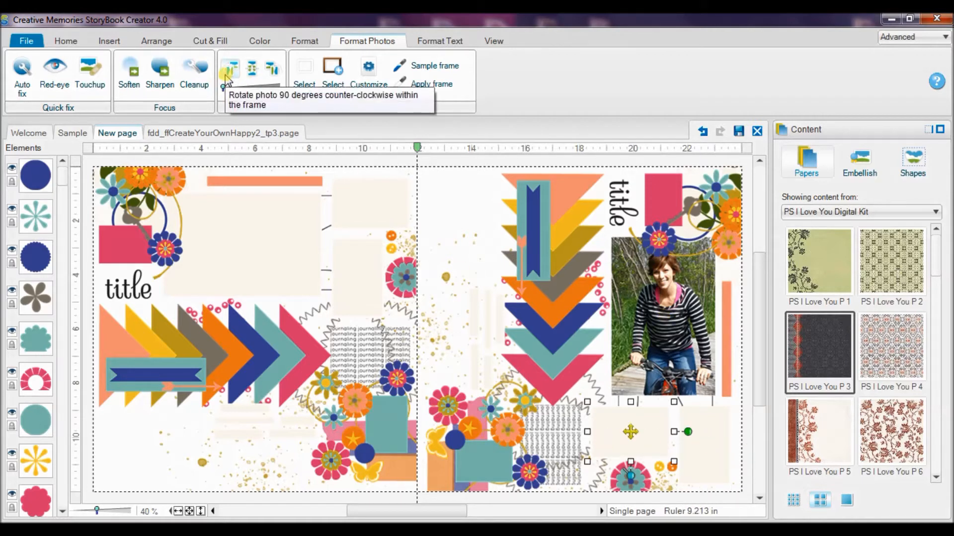
left_click(640, 163)
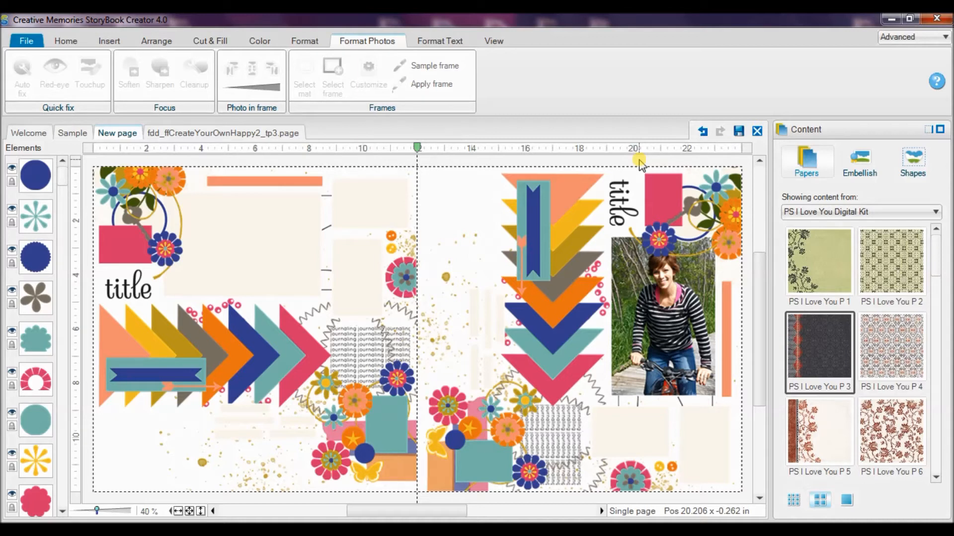
Step: Close the two-page spread and the fdd_ffCreateYourOwnHappy2_tp3.page template
left_click(757, 131)
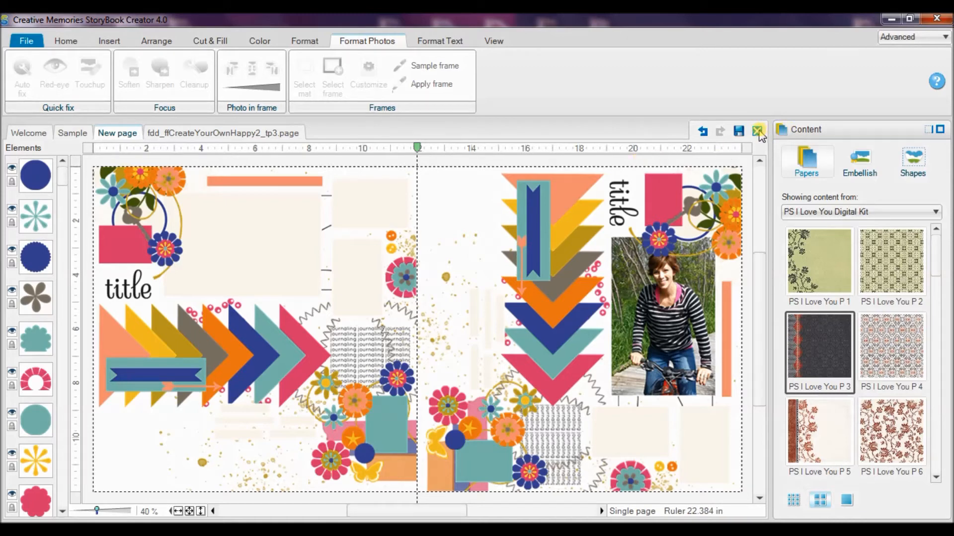
left_click(797, 153)
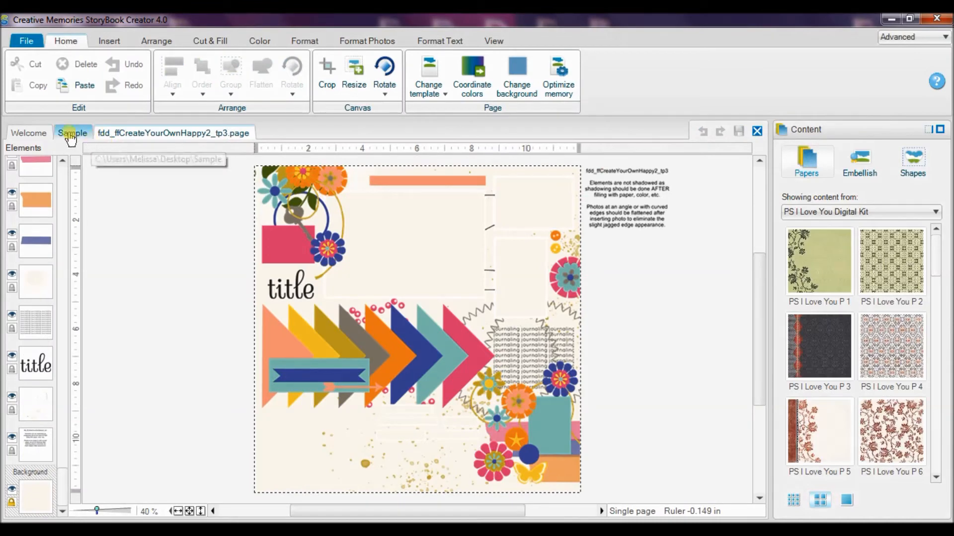
left_click(757, 131)
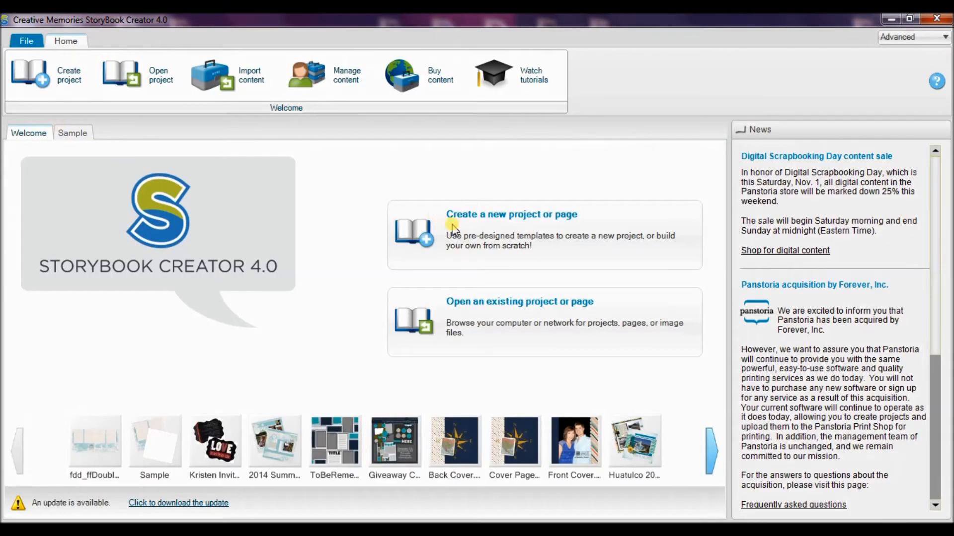
Step: Create a new blank page using the 24 x 12 custom size
left_click(488, 217)
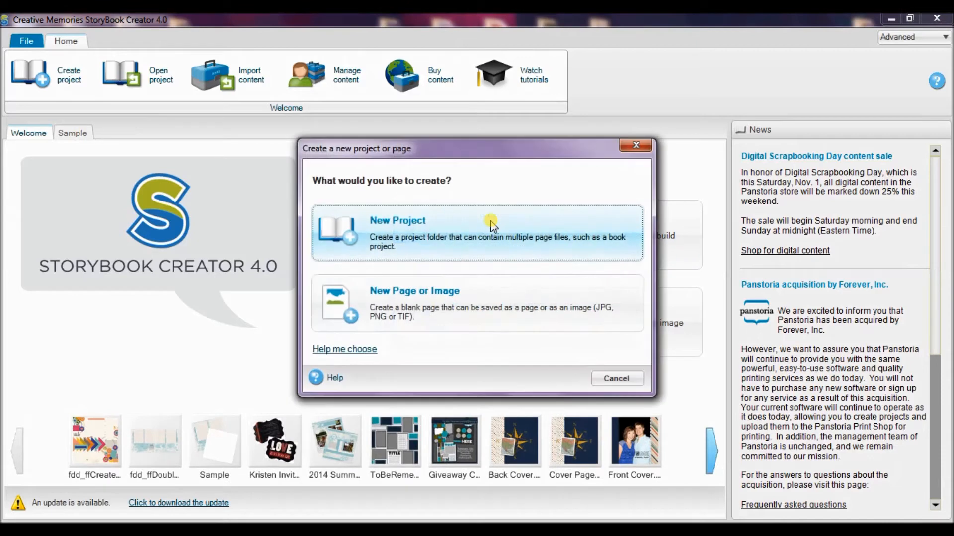
left_click(438, 308)
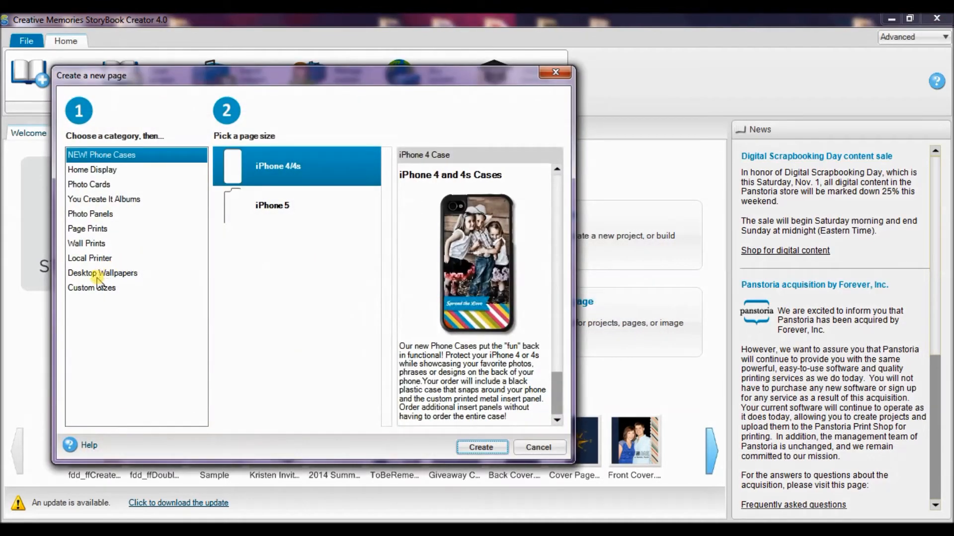
left_click(95, 289)
left_click(246, 326)
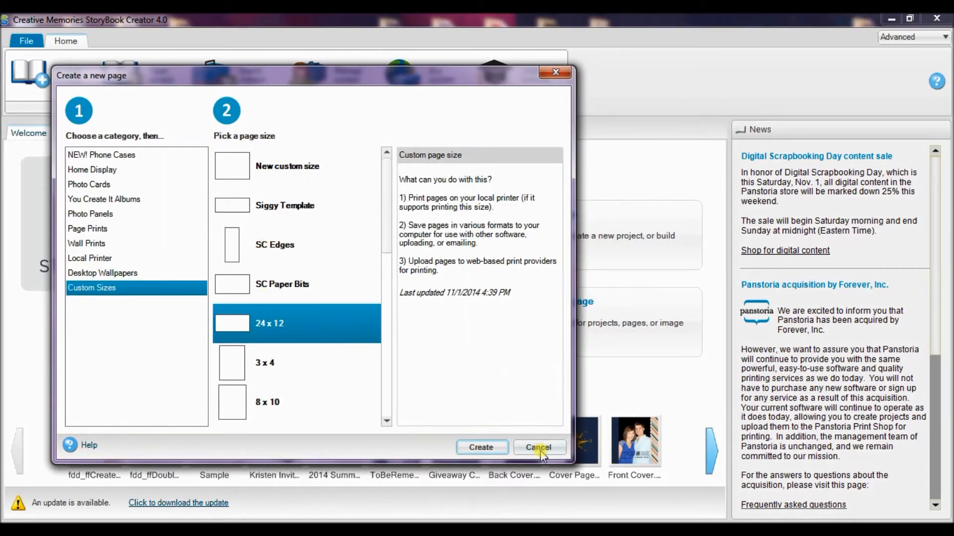
left_click(492, 451)
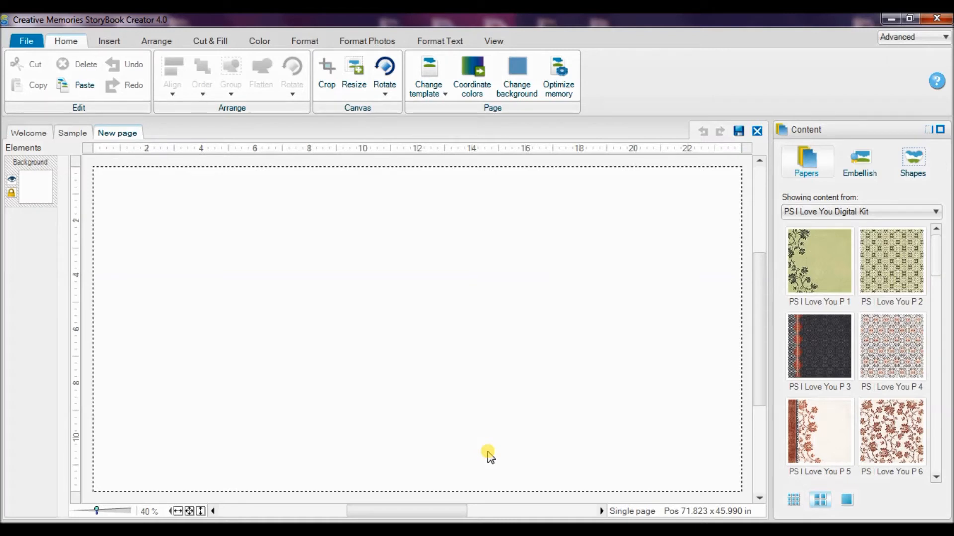
Step: Switch to the Explorer window showing the templates and open the fdd_ffBOH4_PAGEs folder in Downloads
key("alt+Tab")
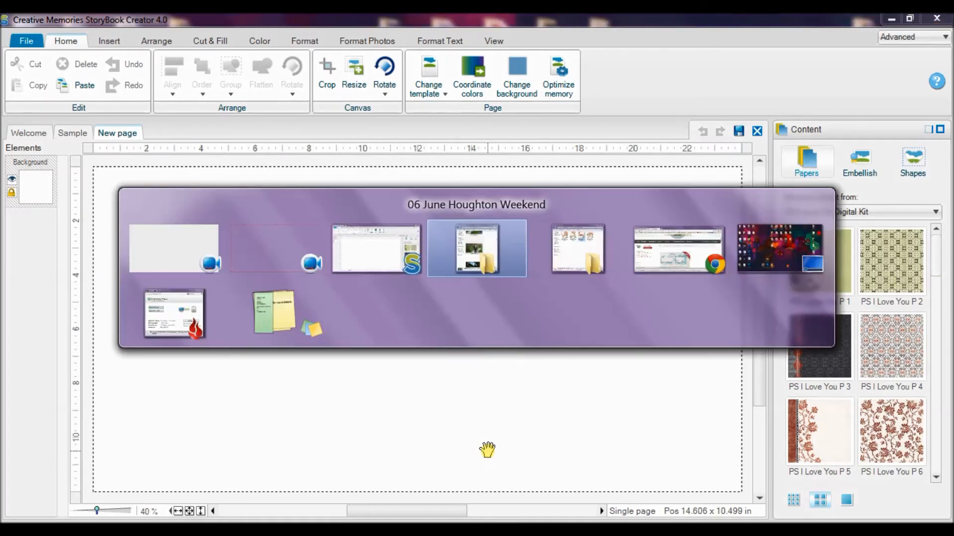
key("alt+Tab")
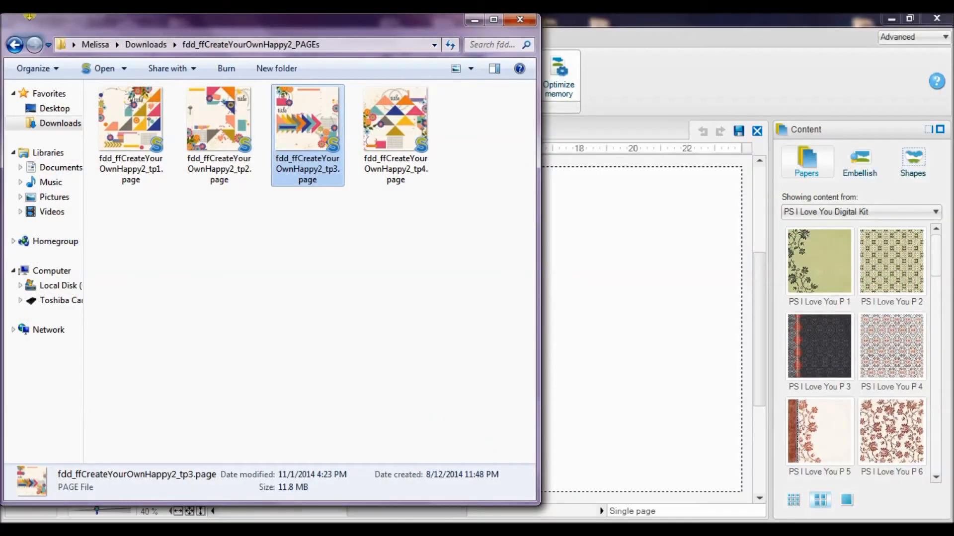
left_click(14, 44)
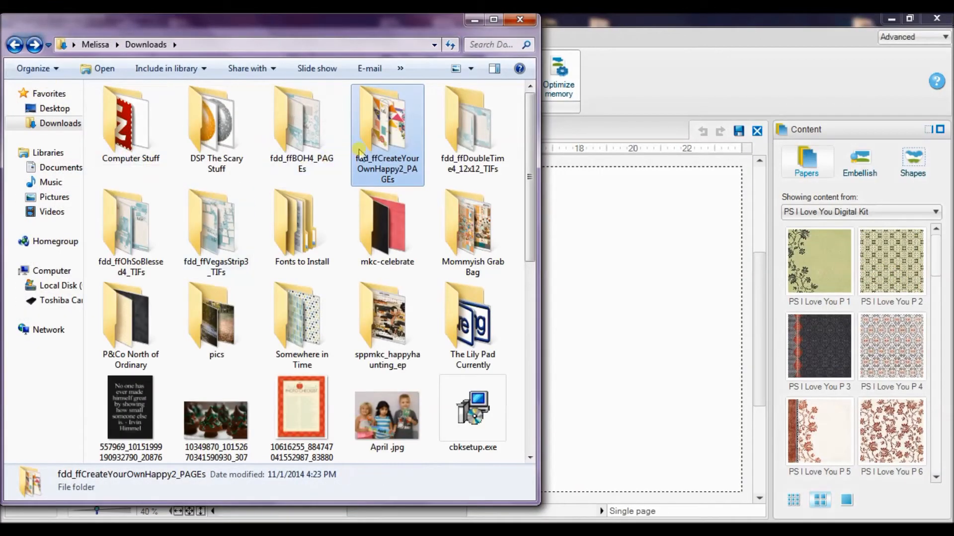
double_click(290, 152)
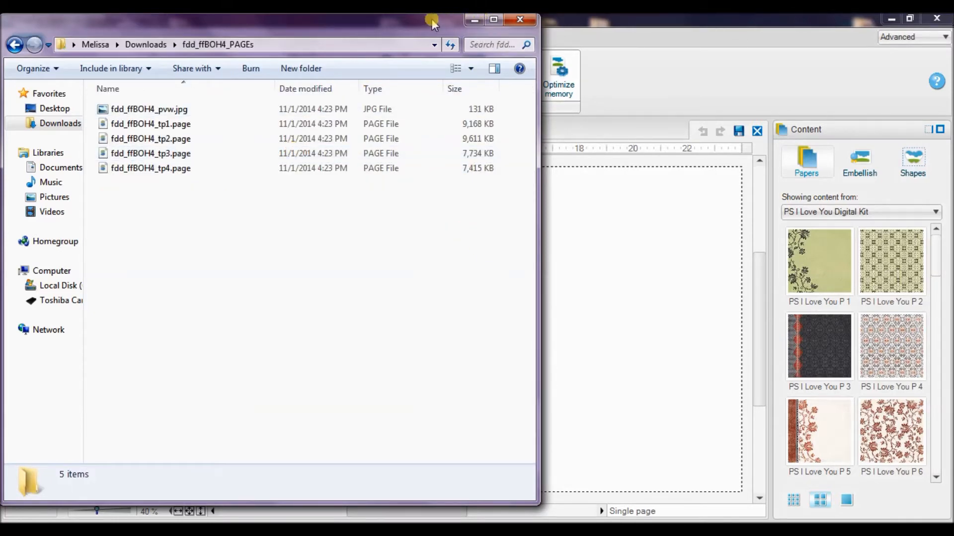
Step: Move the Explorer window aside, show the files as thumbnails and view the preview image fdd_ffBOH4_pvw.jpg
left_click_drag(433, 23, 835, 26)
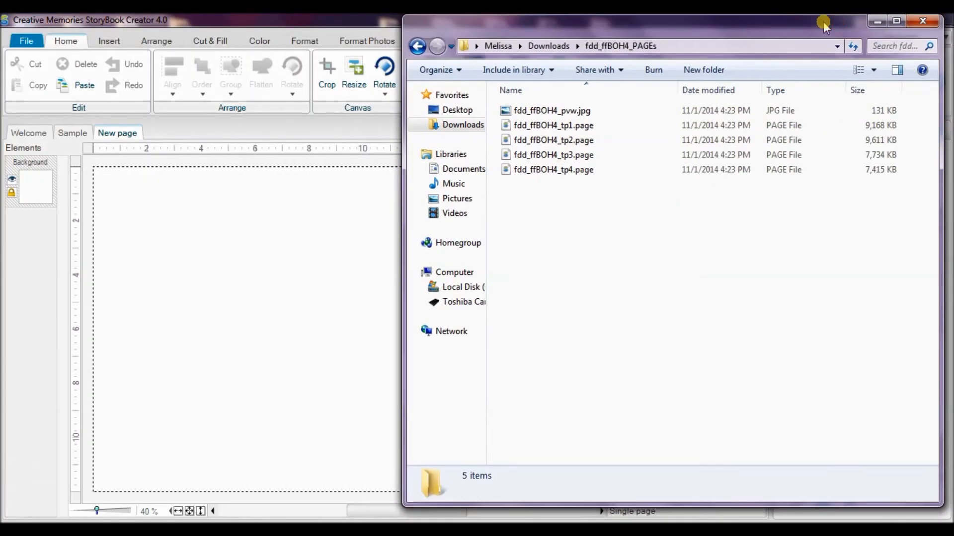
right_click(559, 242)
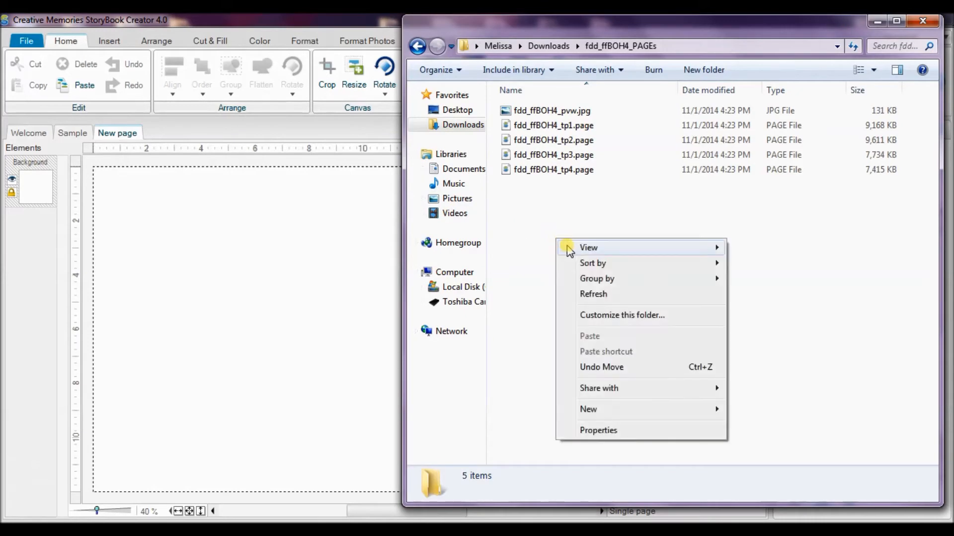
mouse_move(569, 247)
left_click(743, 263)
double_click(554, 134)
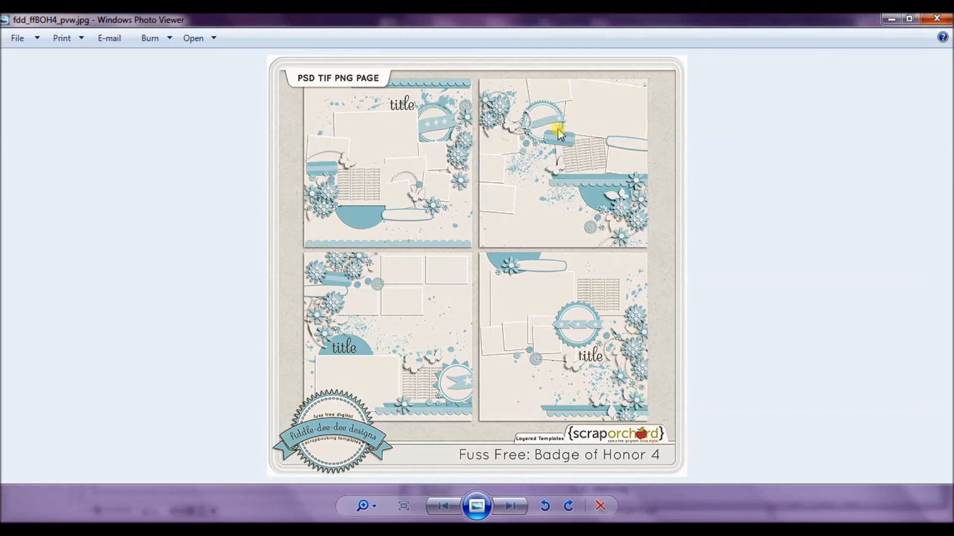
left_click(926, 20)
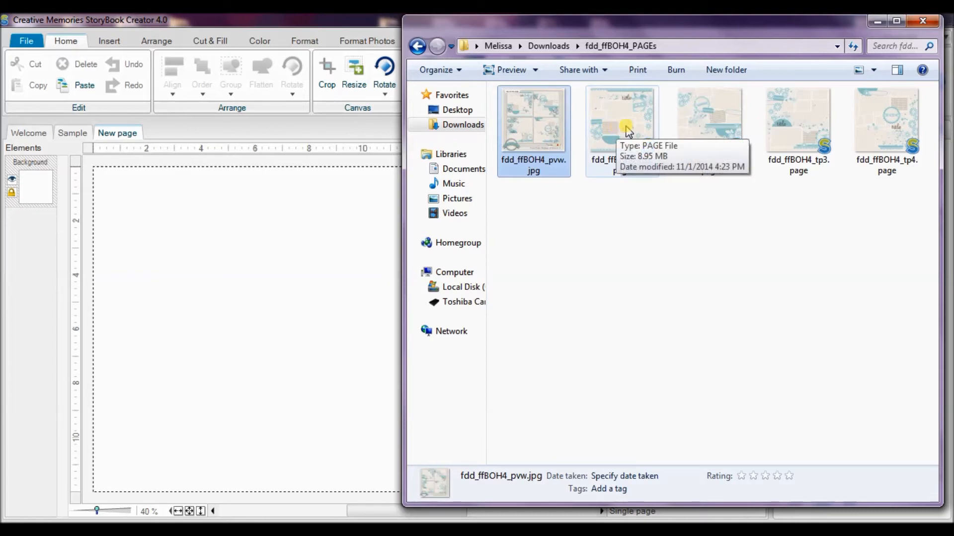
Step: Open the fdd_ffBOH4_tp1.page template and copy all its elements except the instruction text and background
left_click(607, 125)
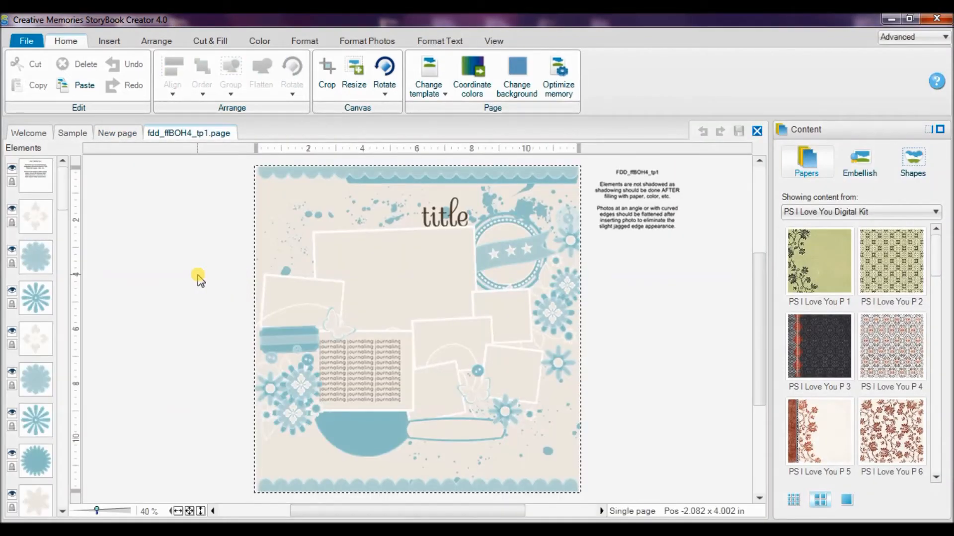
key("ctrl+a")
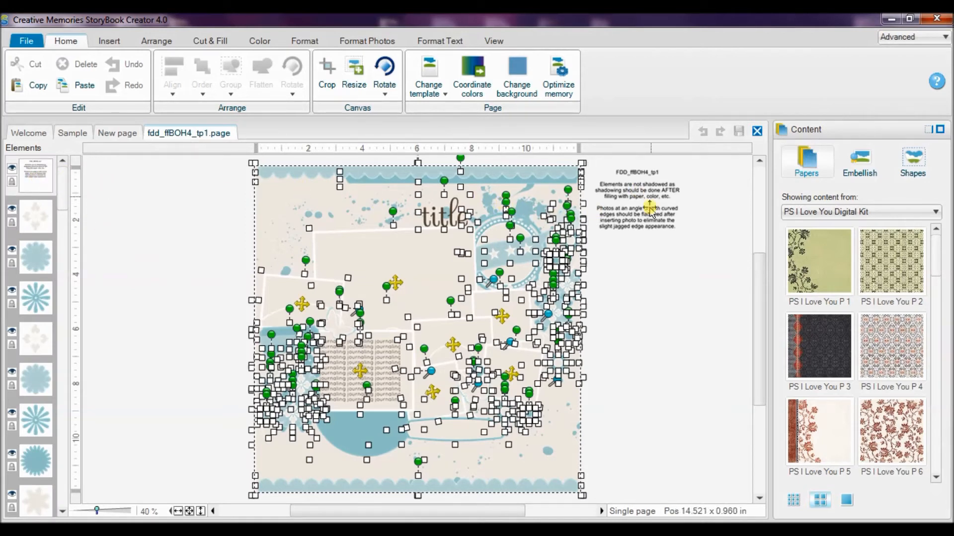
left_click_drag(59, 197, 64, 496)
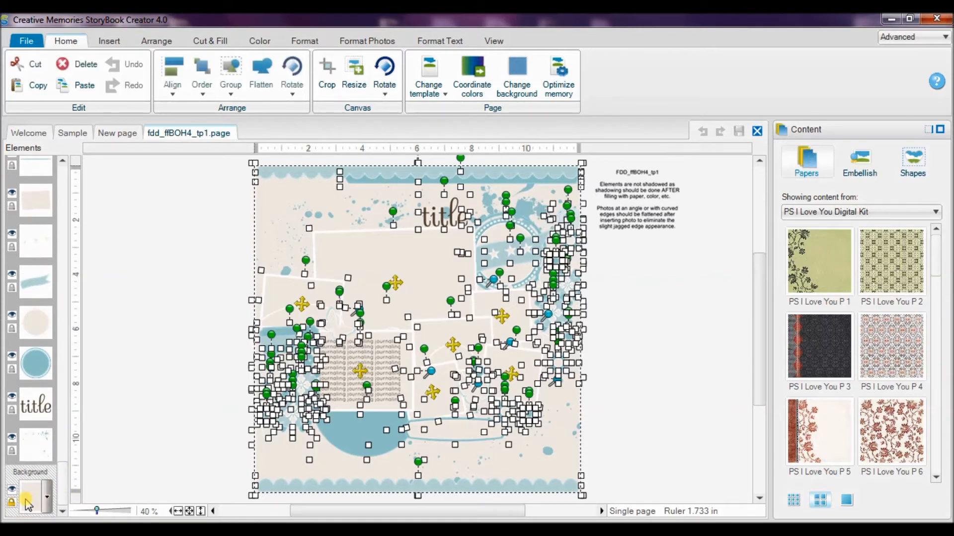
right_click(329, 316)
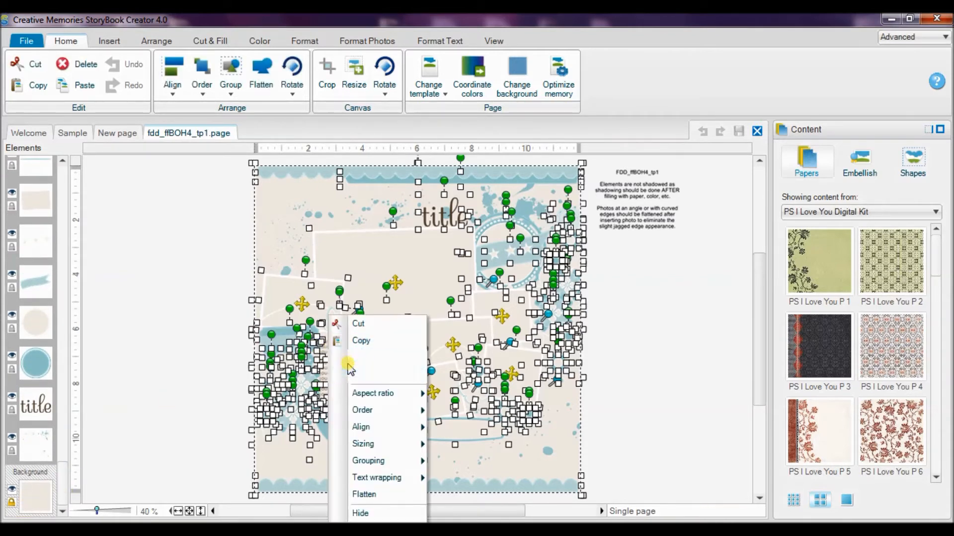
left_click(361, 341)
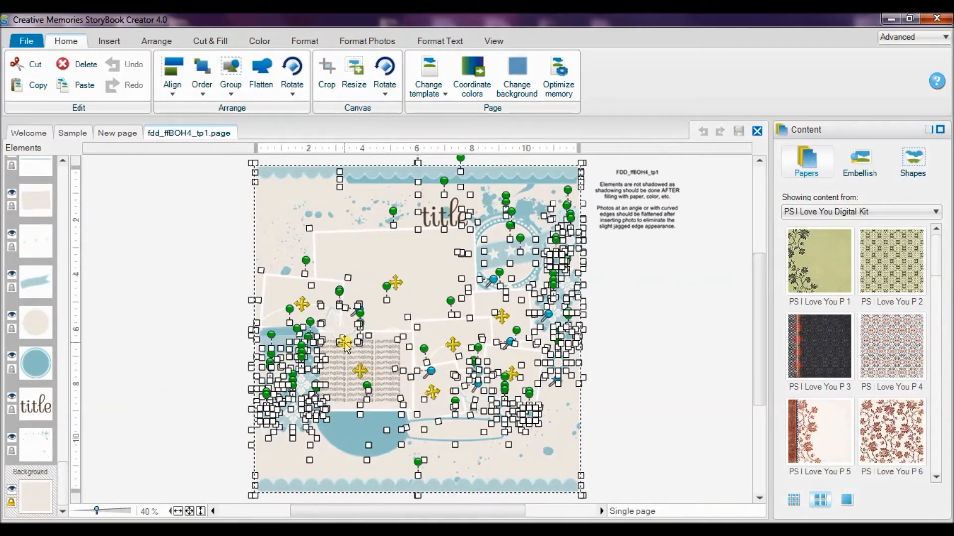
Step: Paste the copied tp1 elements into the blank 24 x 12 page and shift them to fill its left half
left_click(116, 134)
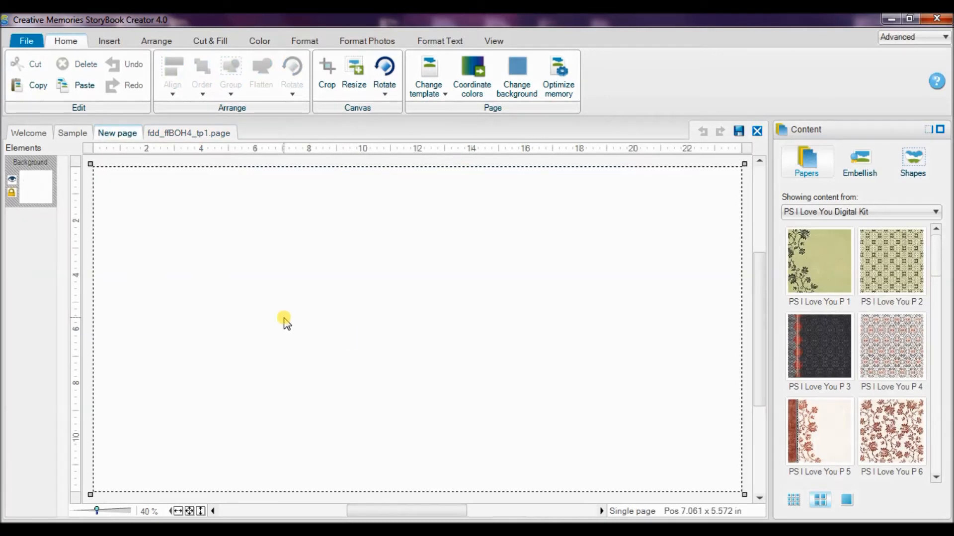
key("ctrl+v")
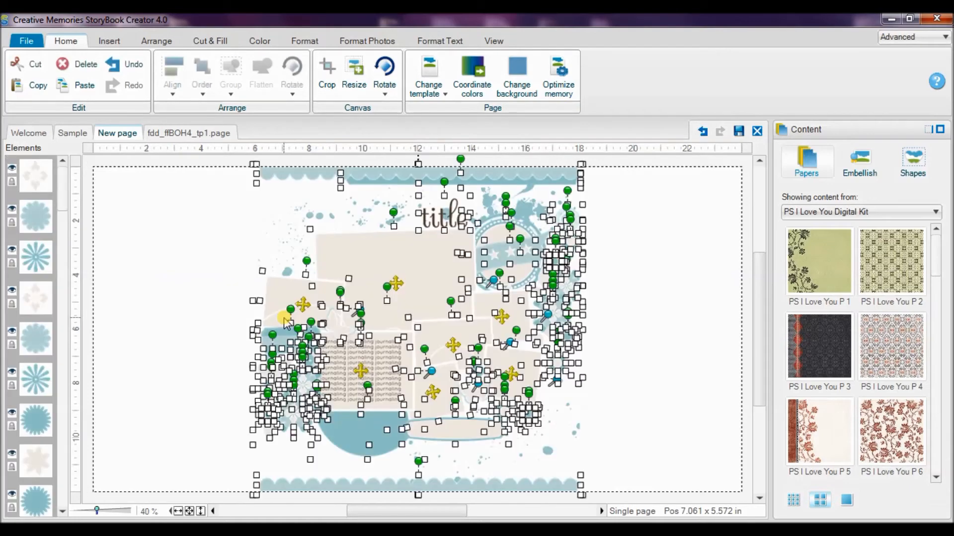
key("Left")
key("Left")
key("Left")
key("Left")
key("Left")
key("Left")
key("Left")
key("Left")
key("Left")
key("Left")
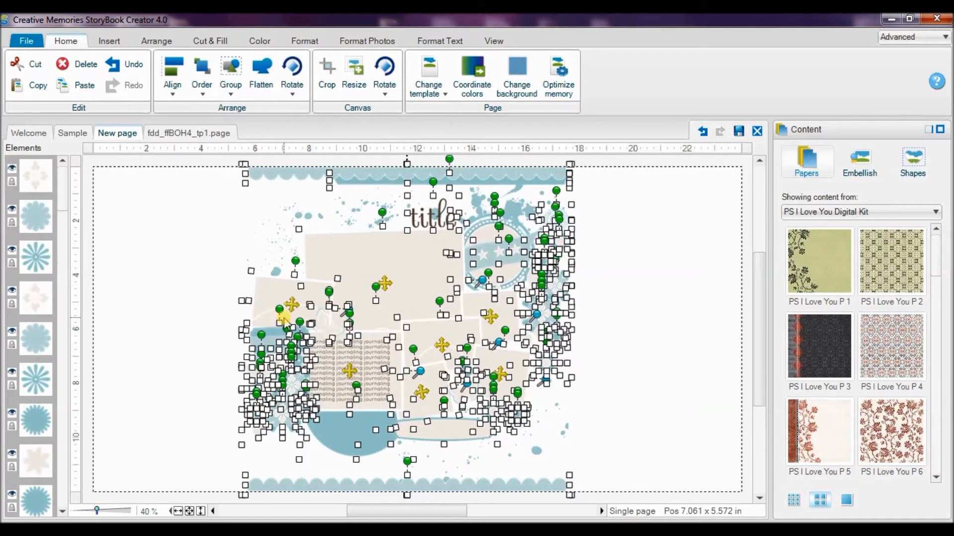
key("Left")
key("Left")
key("Left")
key("Left")
key("Left")
key("Left")
key("Left")
key("Left")
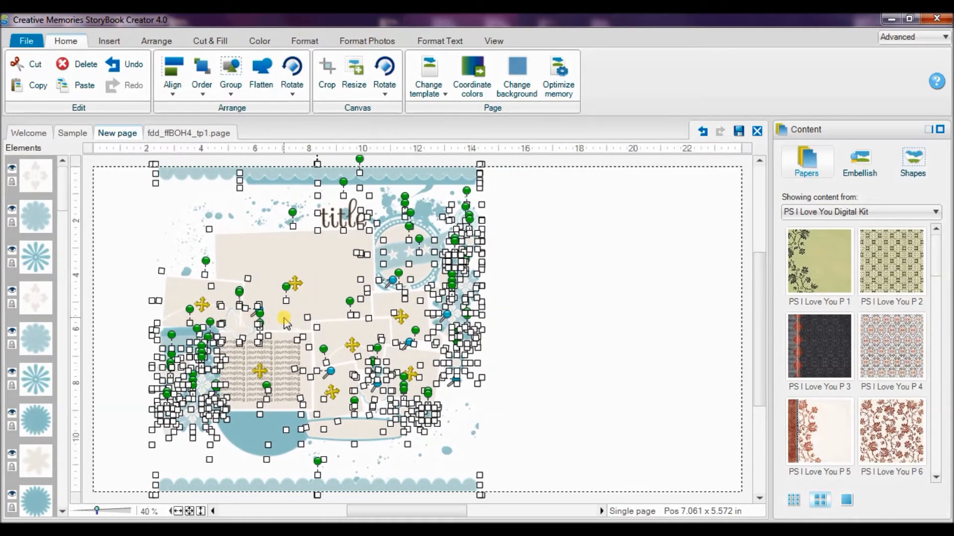
key("Left")
key("Left")
key("Left")
key("Left")
key("Left")
key("Left")
key("Left")
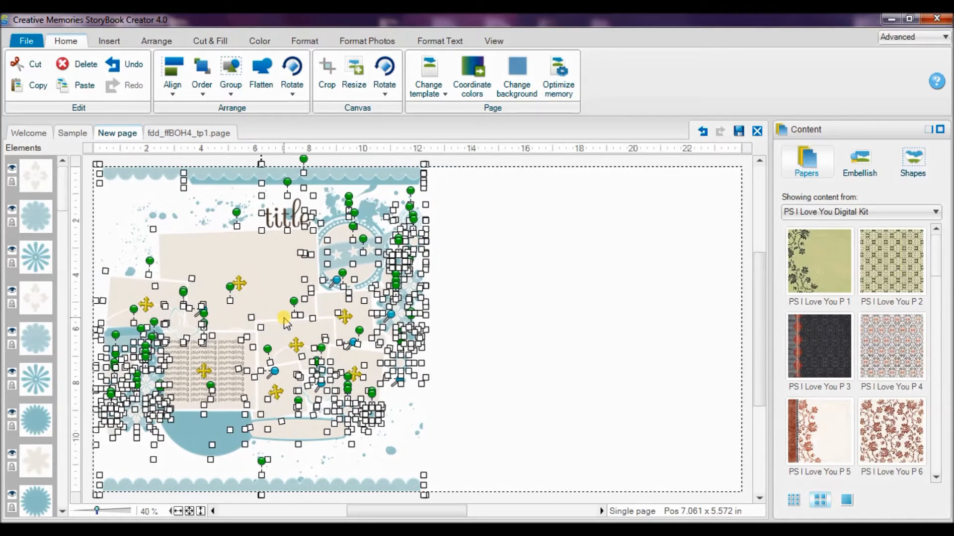
key("Right")
key("Right")
key("Left")
key("Left")
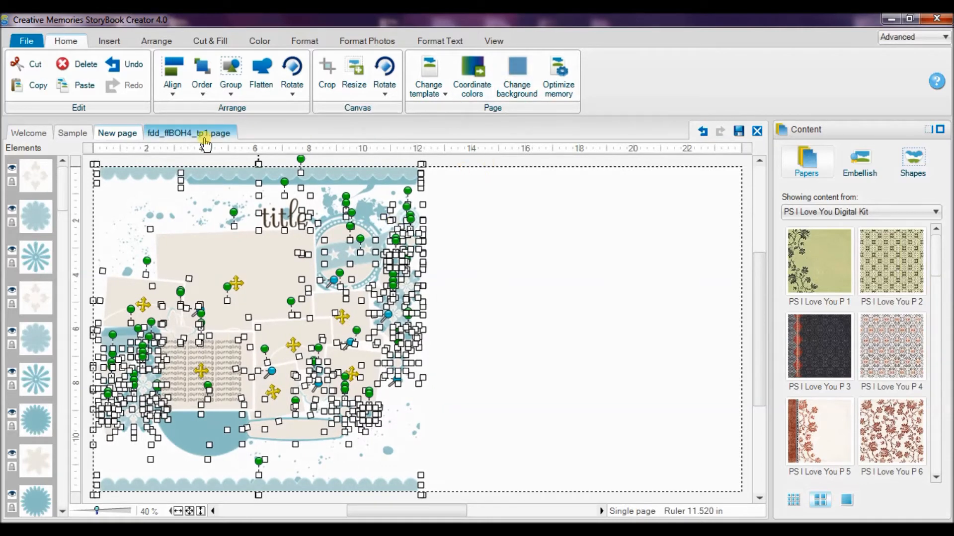
Step: Close the fdd_ffBOH4_tp1.page template and open fdd_ffBOH4_tp2.page from the Explorer window
left_click(229, 136)
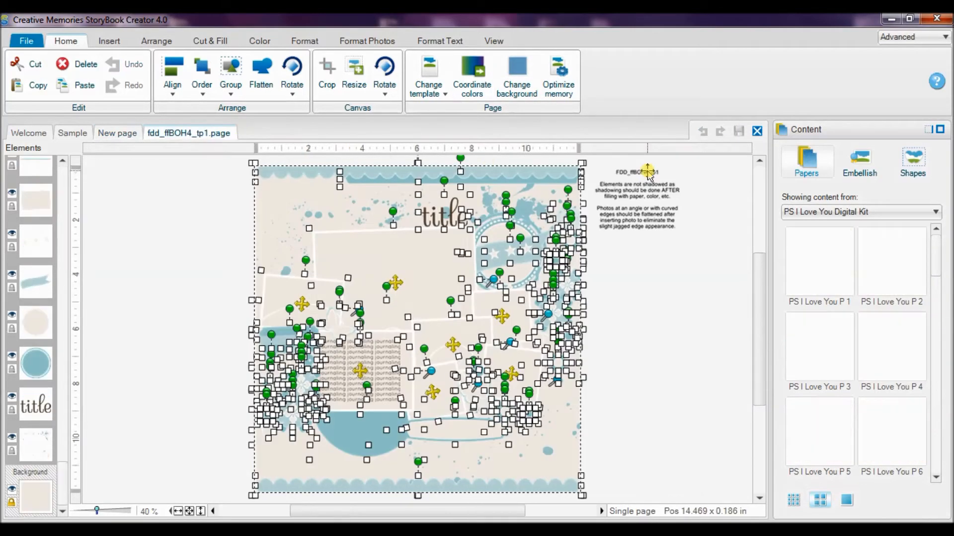
left_click(759, 134)
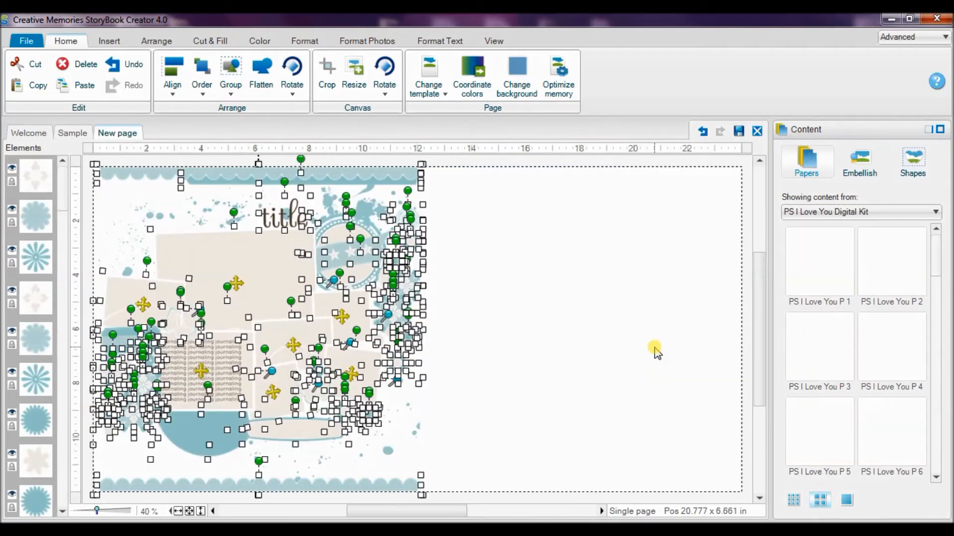
key("alt+Tab")
left_click(707, 134)
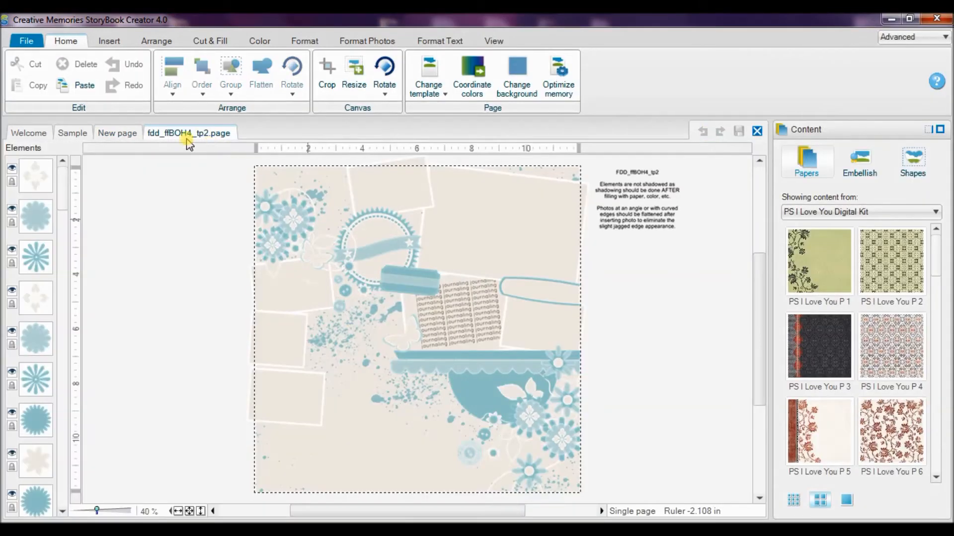
Step: Copy all elements of the fdd_ffBOH4_tp2.page template except the instruction text and background
key("ctrl+a")
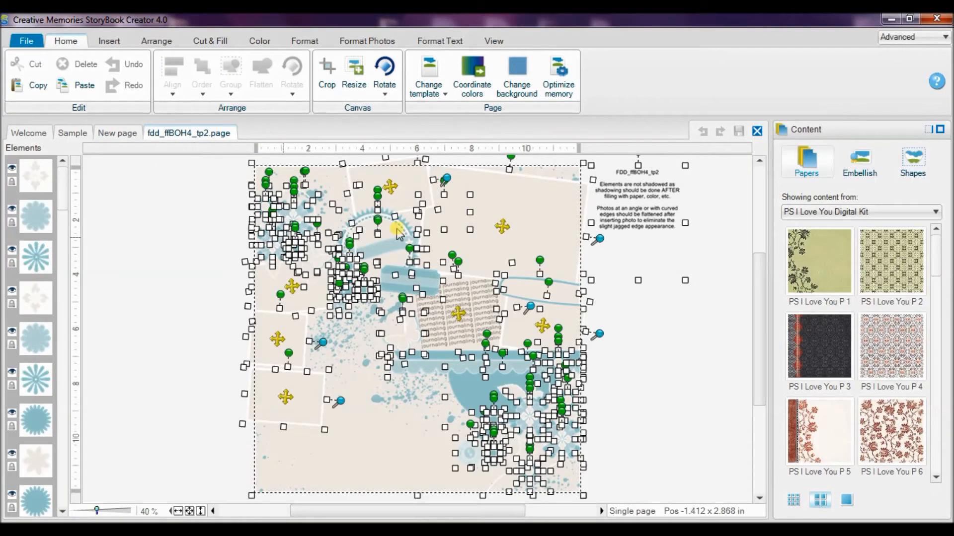
left_click_drag(63, 201, 60, 510)
left_click(30, 494, "ctrl")
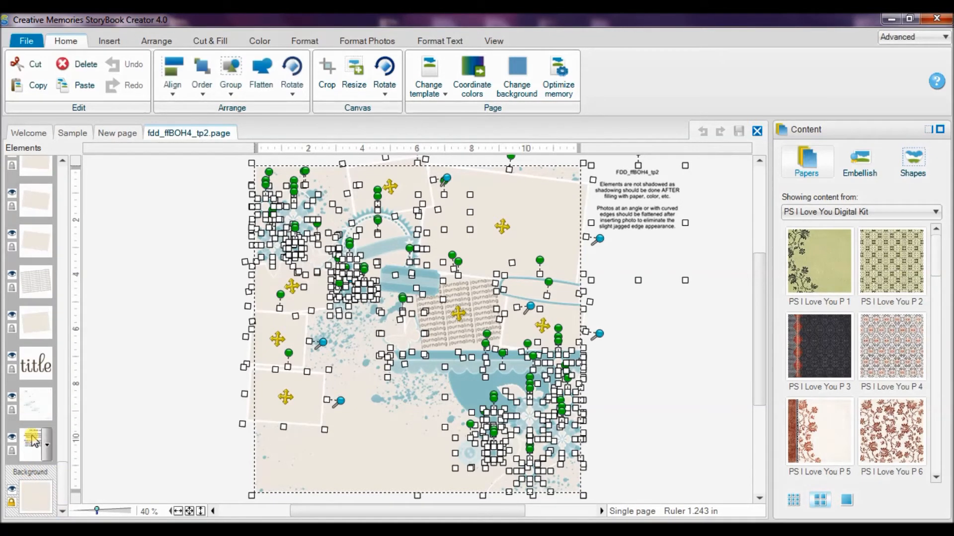
left_click(32, 435, "ctrl")
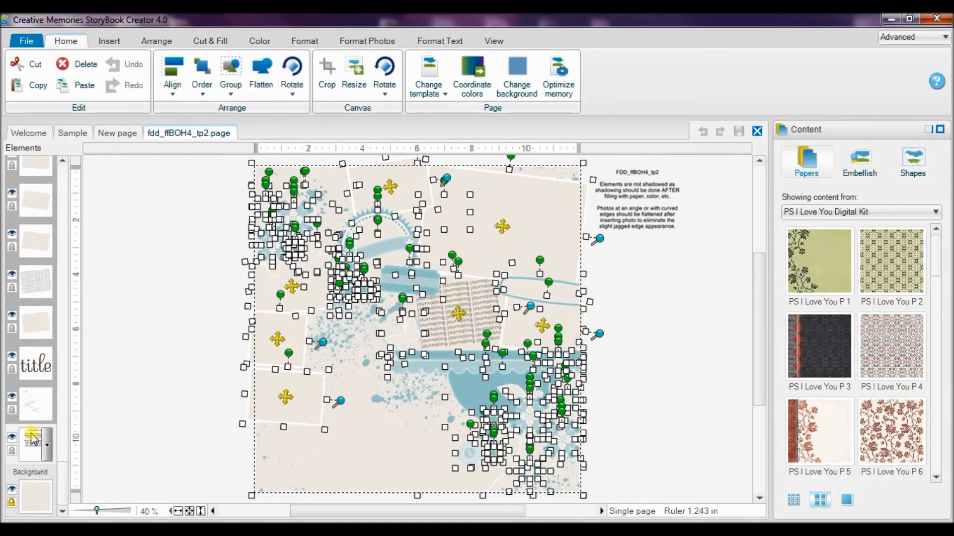
right_click(35, 387)
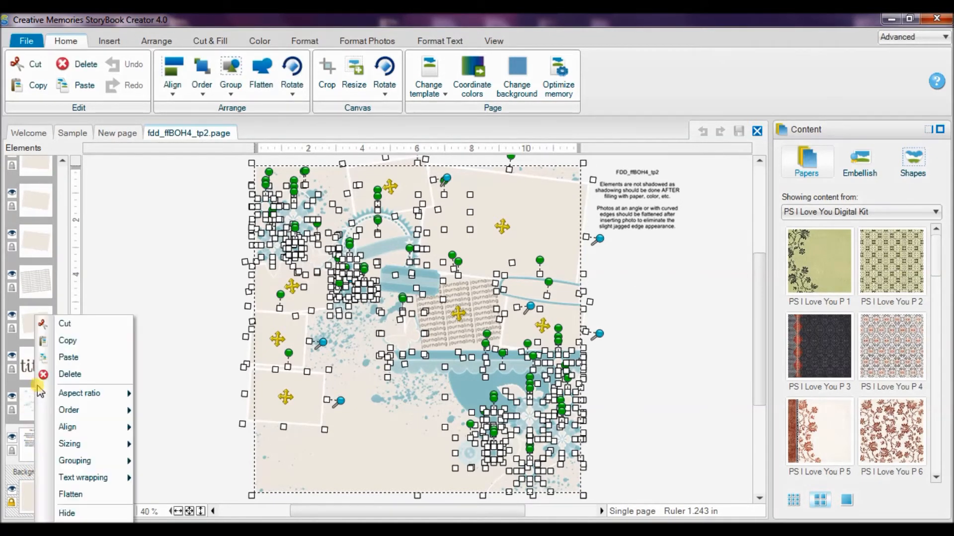
left_click(49, 344)
Step: Paste the copied tp2 elements into the 24 x 12 page and shift them to fill its right half
left_click(112, 135)
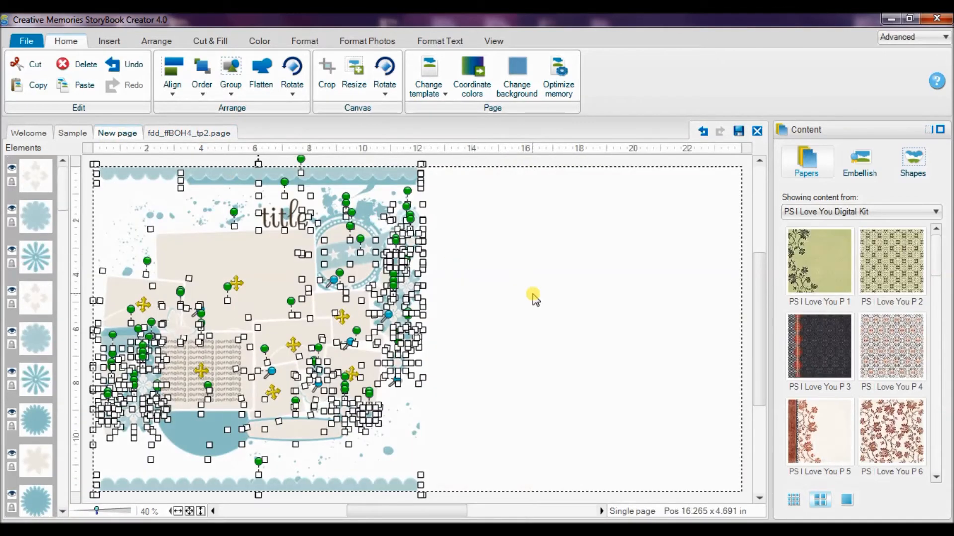
left_click(532, 294)
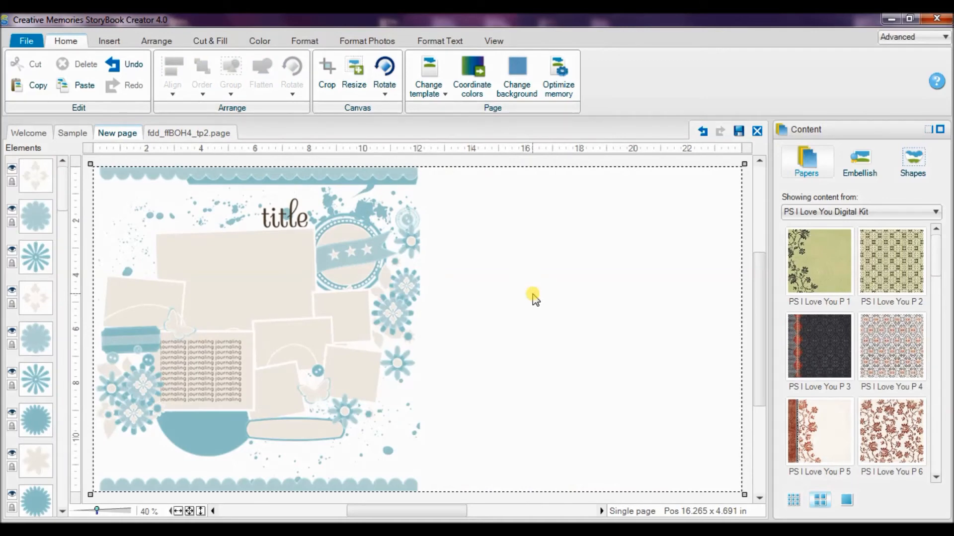
key("ctrl+v")
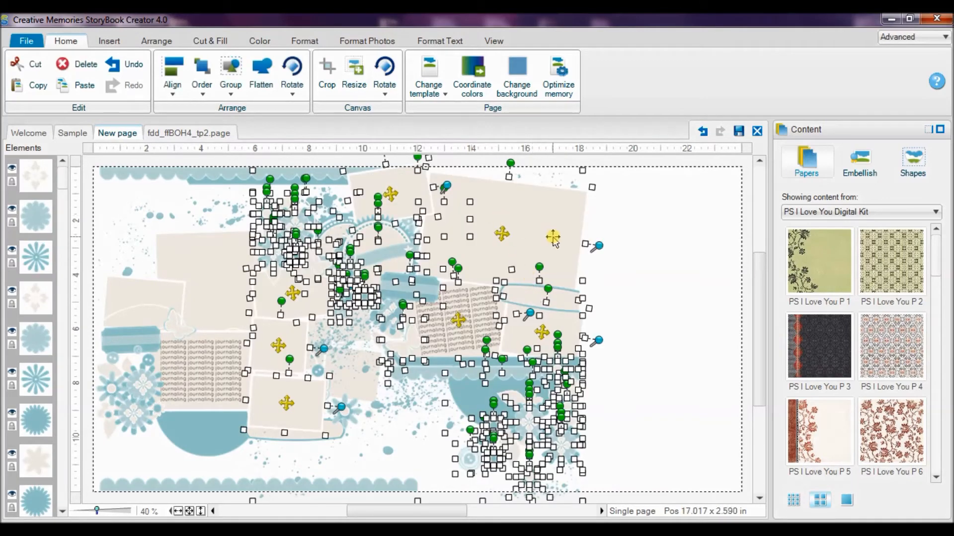
key("Right")
key("Right")
key("Right")
key("Right")
key("Right")
key("Right")
key("Right")
key("Right")
key("Right")
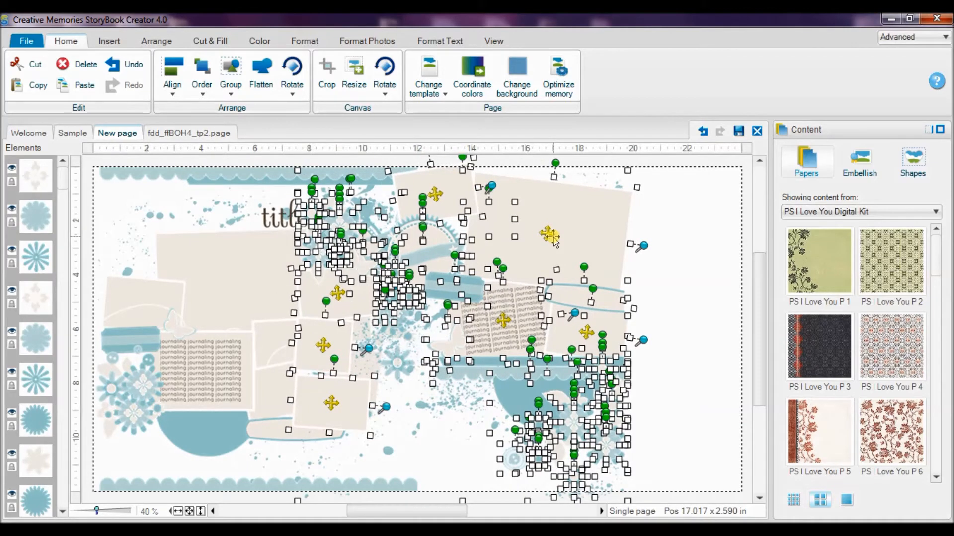
key("Right")
key("Right")
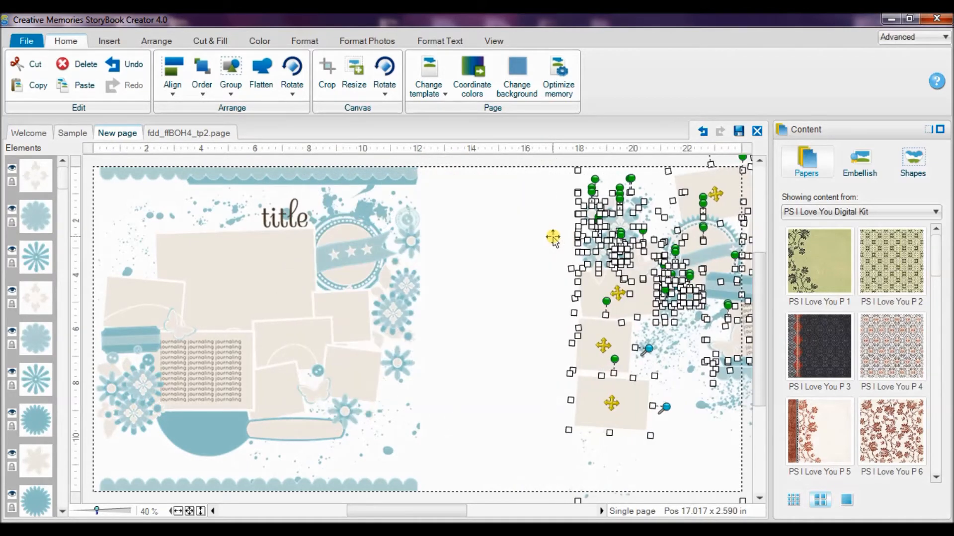
key("Left")
key("Left")
key("Left")
key("Left")
key("Left")
key("Left")
key("Left")
key("Left")
key("Left")
key("Left")
key("Left")
key("Left")
key("Left")
key("Left")
key("Left")
key("Left")
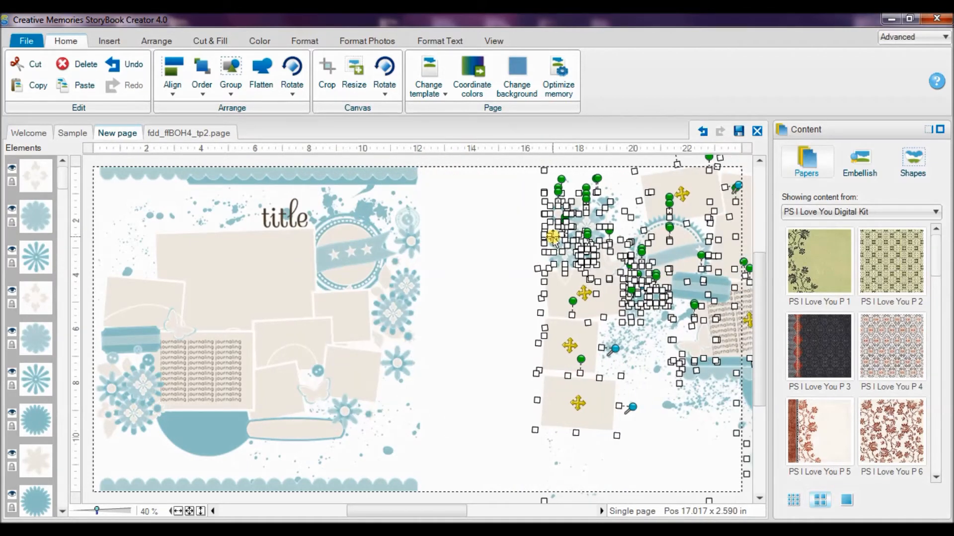
key("Left")
key("Left")
key("Left")
key("Left")
key("Left")
key("Left")
key("Left")
key("Left")
key("Left")
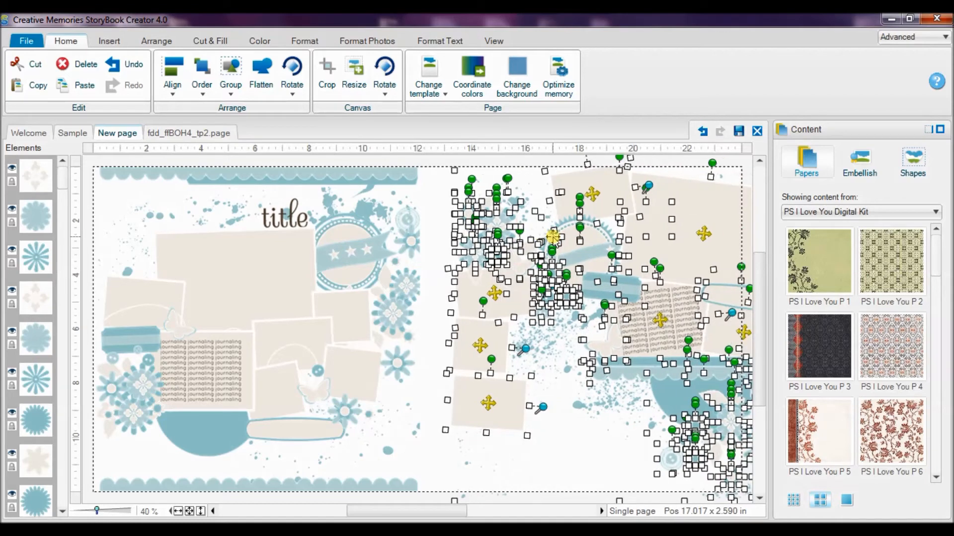
key("Left")
key("Left")
key("Left")
key("Left")
key("Left")
key("Left")
key("Left")
key("Left")
key("Left")
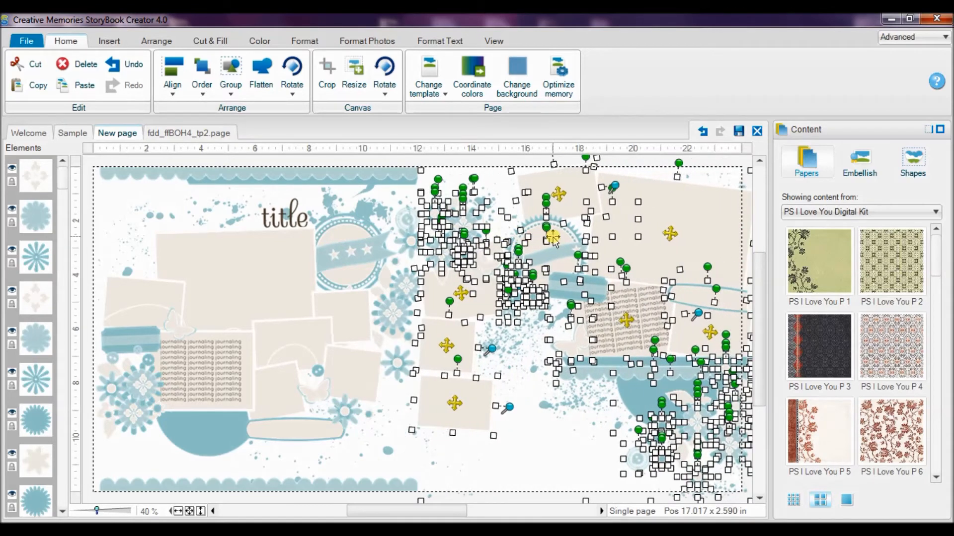
key("Right")
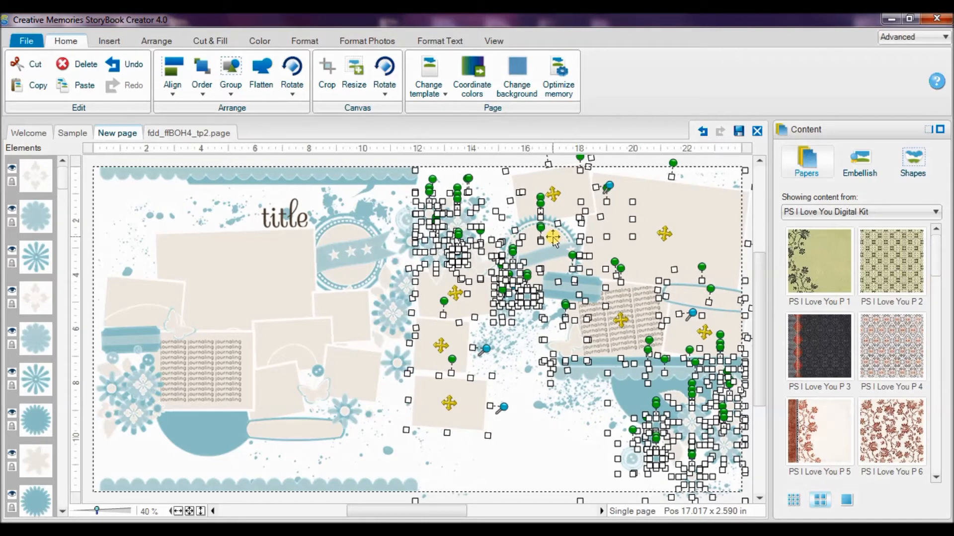
key("Right")
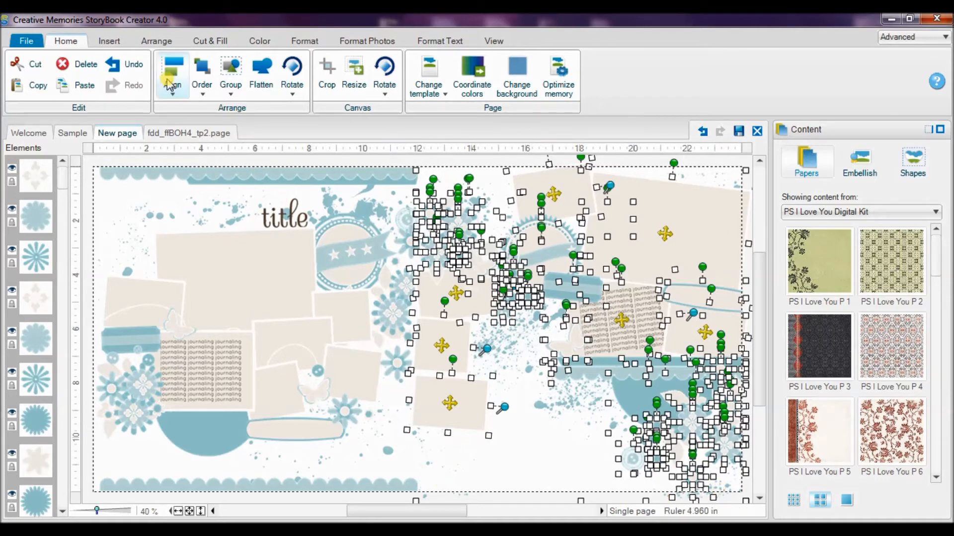
Step: Group the pasted tp2 elements, rotate the group 90 degrees clockwise, then ungroup and deselect them
left_click(149, 42)
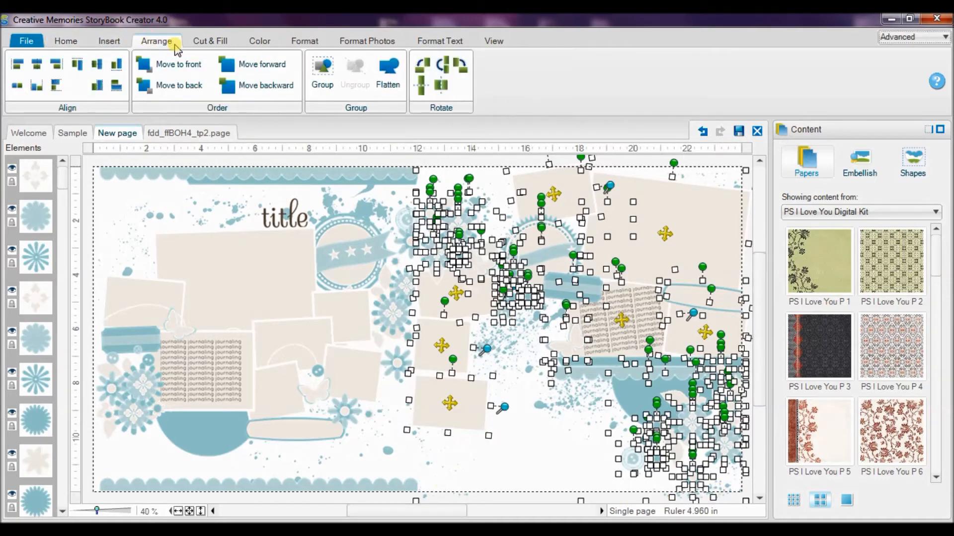
left_click(323, 80)
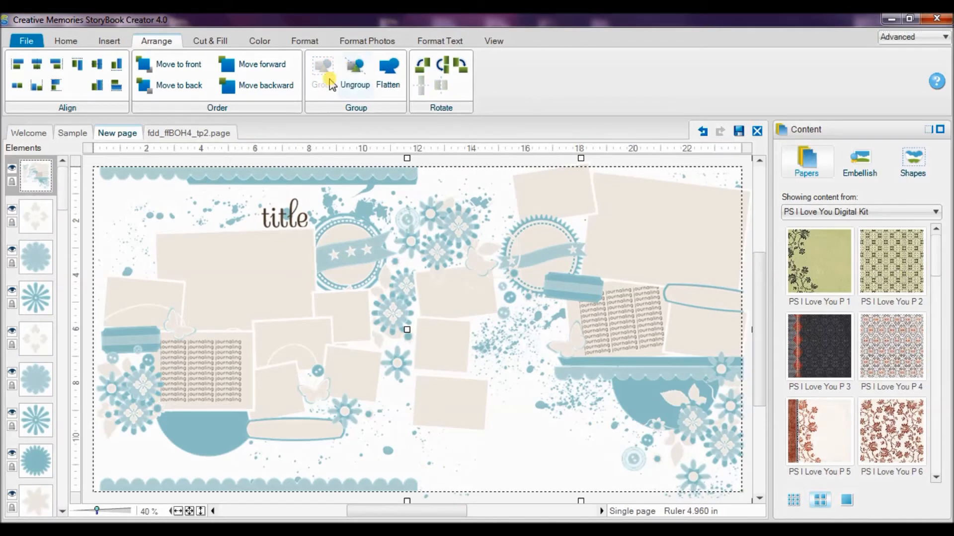
left_click(459, 68)
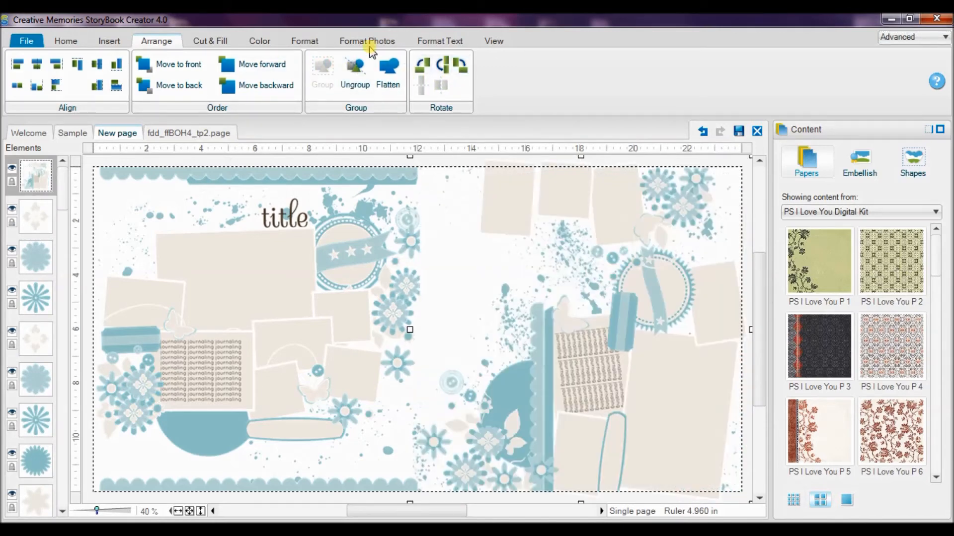
left_click(349, 74)
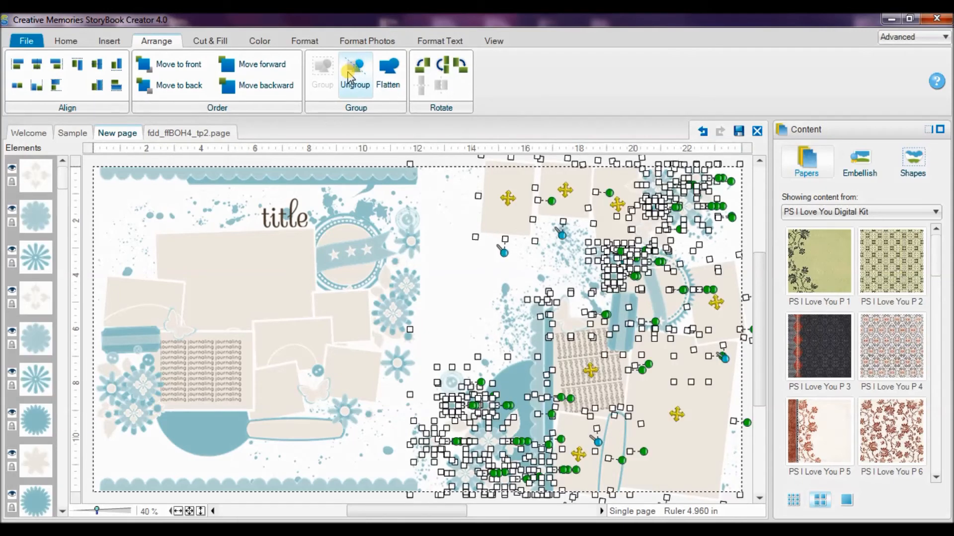
left_click(431, 248)
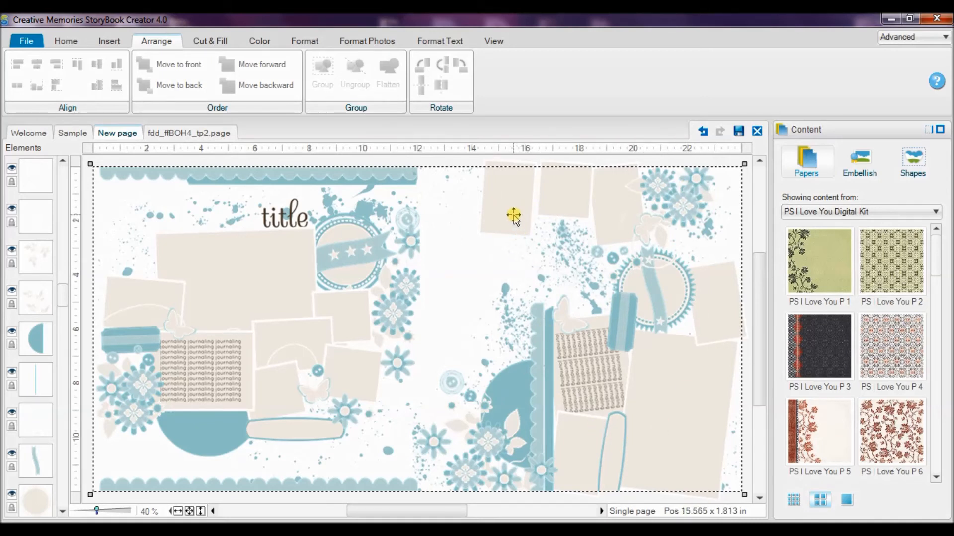
Step: Copy the scalloped top border, the solid strip beneath it and the scalloped bottom border from the spread's left half
left_click(365, 45)
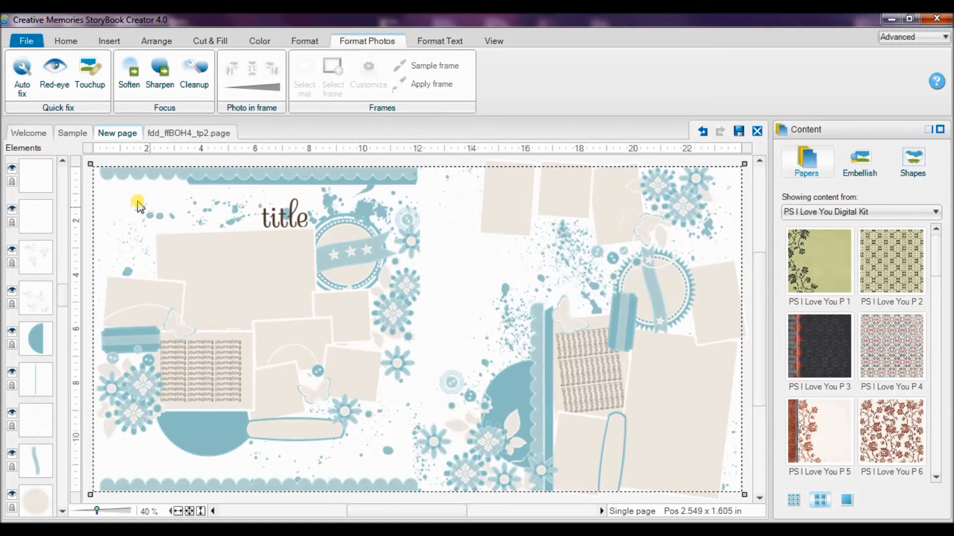
left_click(121, 170)
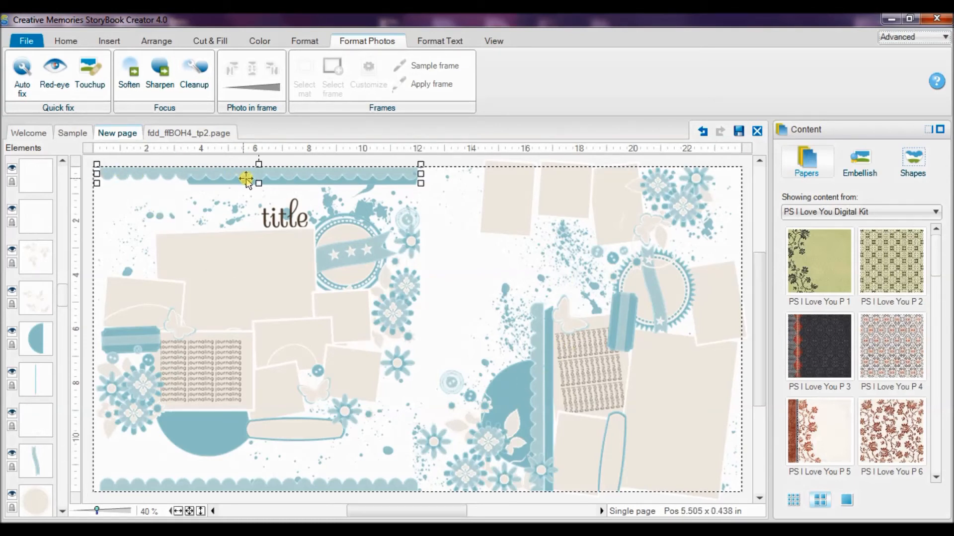
left_click(272, 182, "ctrl")
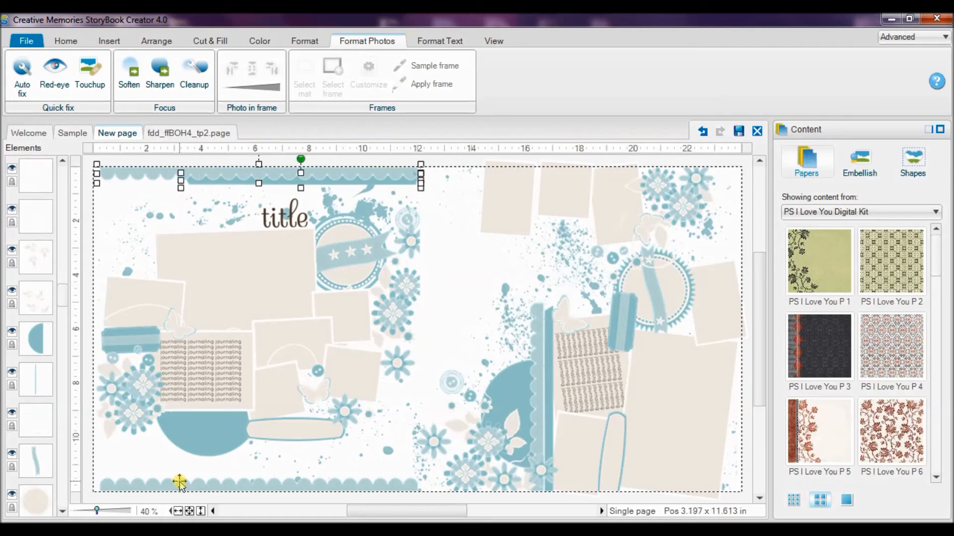
left_click(154, 489, "ctrl")
right_click(154, 489)
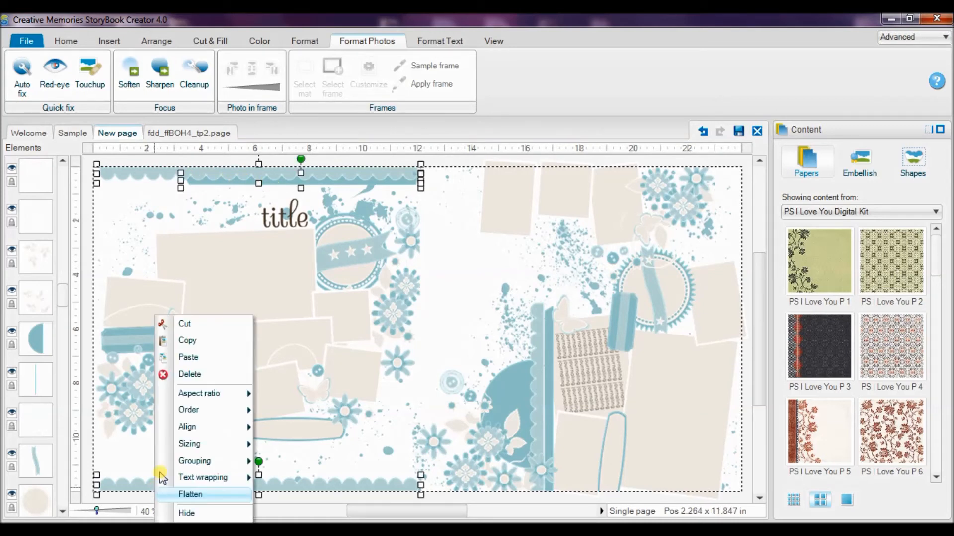
left_click(181, 342)
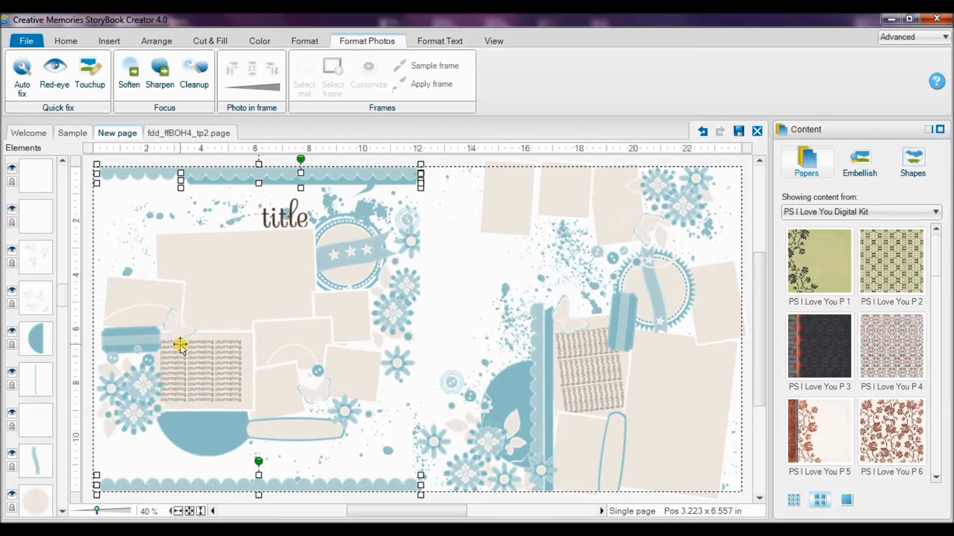
Step: Paste the copied borders and shift them across to the spread's right half so the scallops continue from the left page
left_click(468, 257)
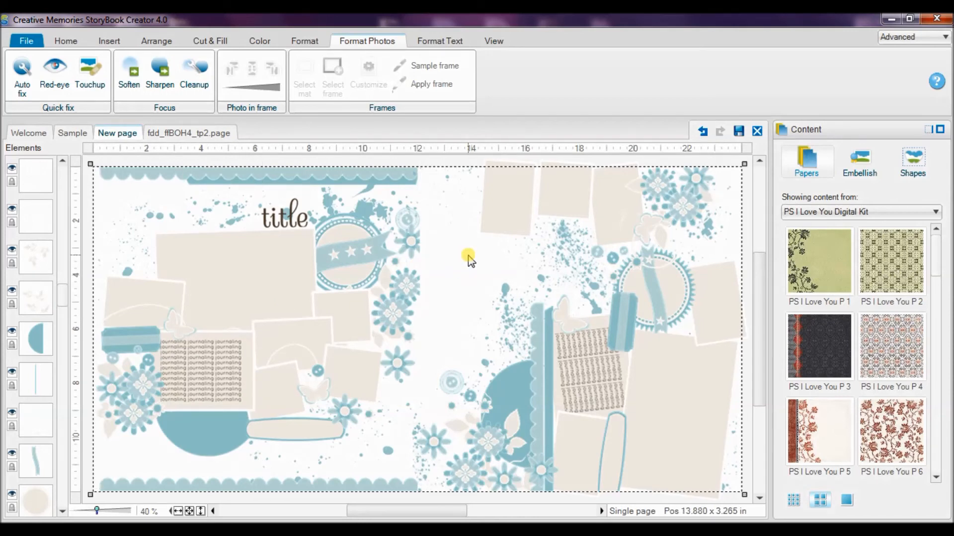
key("ctrl+v")
key("Right")
key("Right")
key("Right")
key("Right")
key("Right")
key("Right")
key("Right")
key("Right")
key("Right")
key("Right")
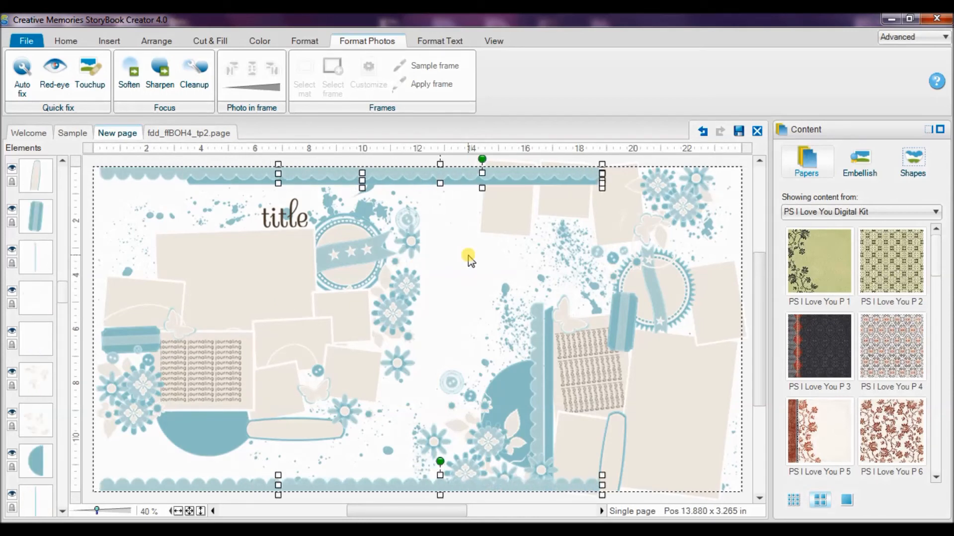
key("Right")
key("Right")
key("Right")
key("Right")
key("Right")
key("Right")
key("Right")
key("Right")
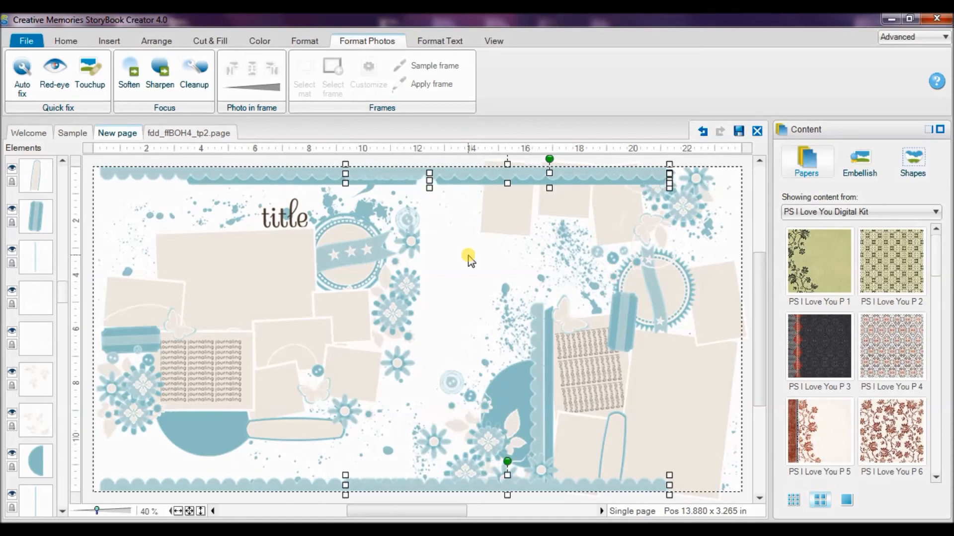
key("Right")
key("Right")
key("Right")
key("Right")
key("Right")
key("Right")
key("Right")
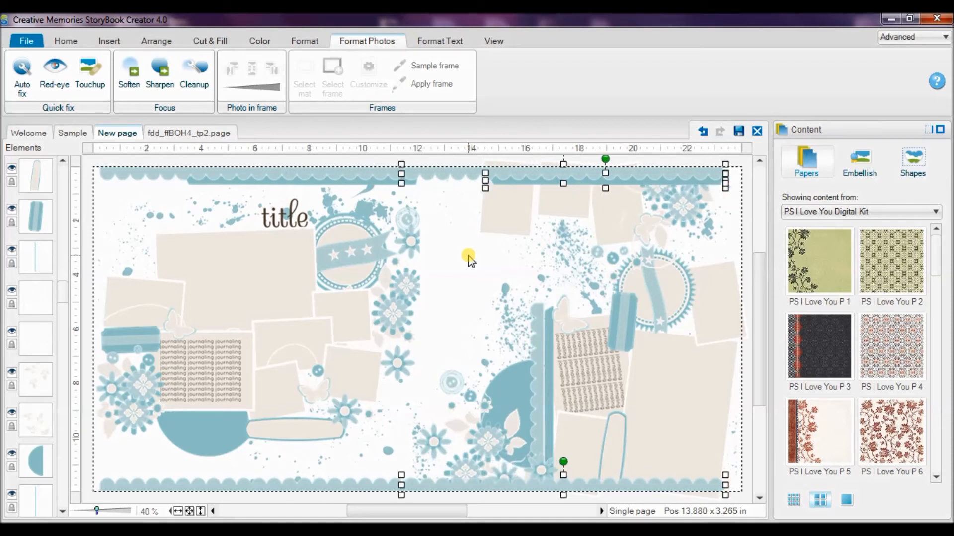
key("ctrl+Left")
key("ctrl+Left")
key("ctrl+Left")
key("ctrl+Left")
key("ctrl+Left")
key("ctrl+Left")
key("ctrl+Left")
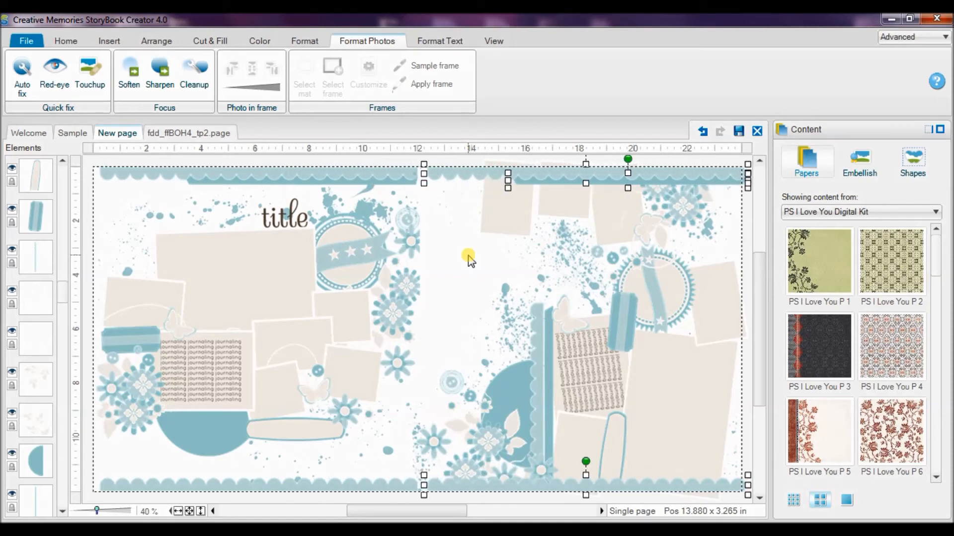
key("ctrl+Left")
key("ctrl+Left")
key("ctrl+Left")
key("ctrl+Left")
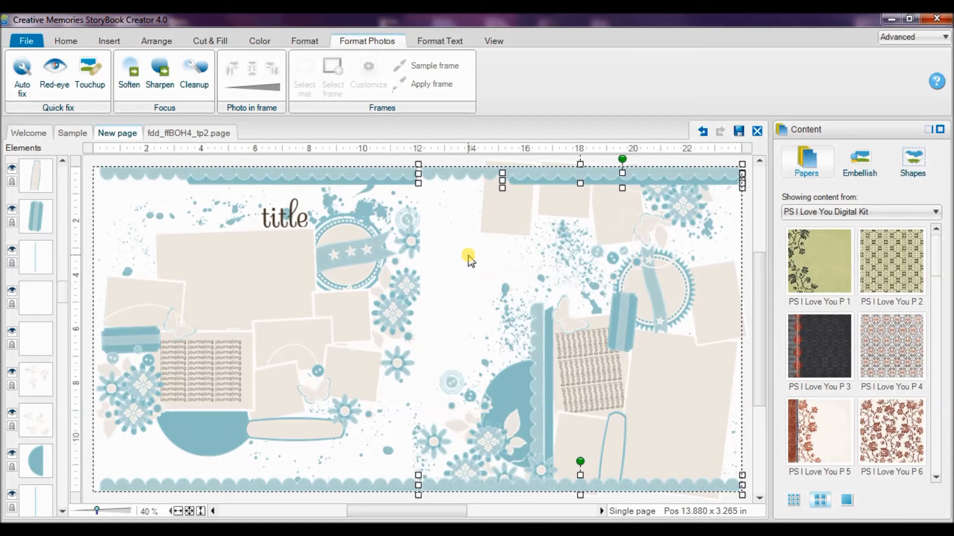
key("ctrl+Left")
key("ctrl+Left")
key("ctrl+Left")
key("ctrl+Left")
key("ctrl+Left")
key("ctrl+Left")
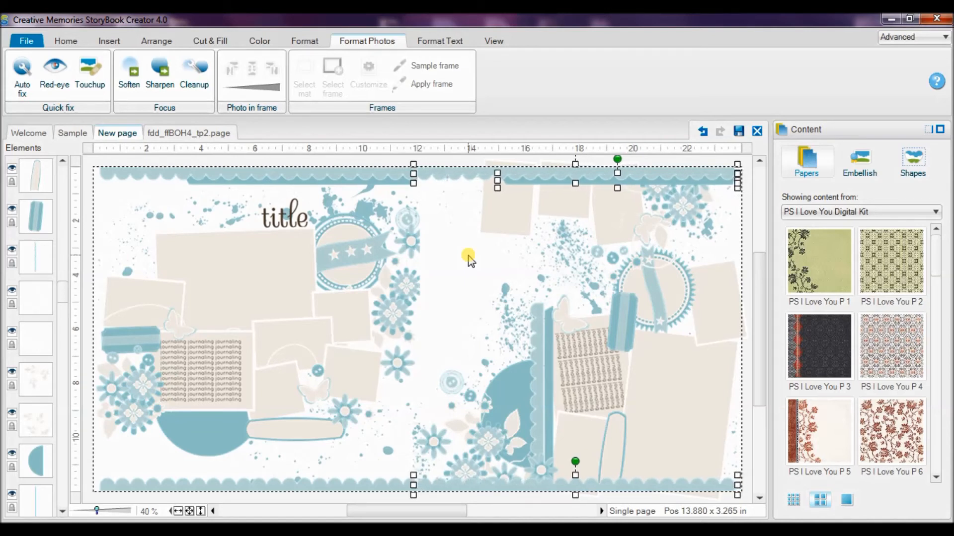
Step: Shift the pasted solid strip to join the left page's strip, and send the pasted top borders behind the photo mats
left_click(521, 183)
key("Left")
key("Left")
key("Left")
key("Left")
key("Left")
key("Left")
key("Left")
key("Left")
key("Left")
key("Left")
key("Left")
key("Left")
key("Left")
key("Left")
key("Left")
key("Left")
key("Left")
key("Left")
key("Left")
key("Left")
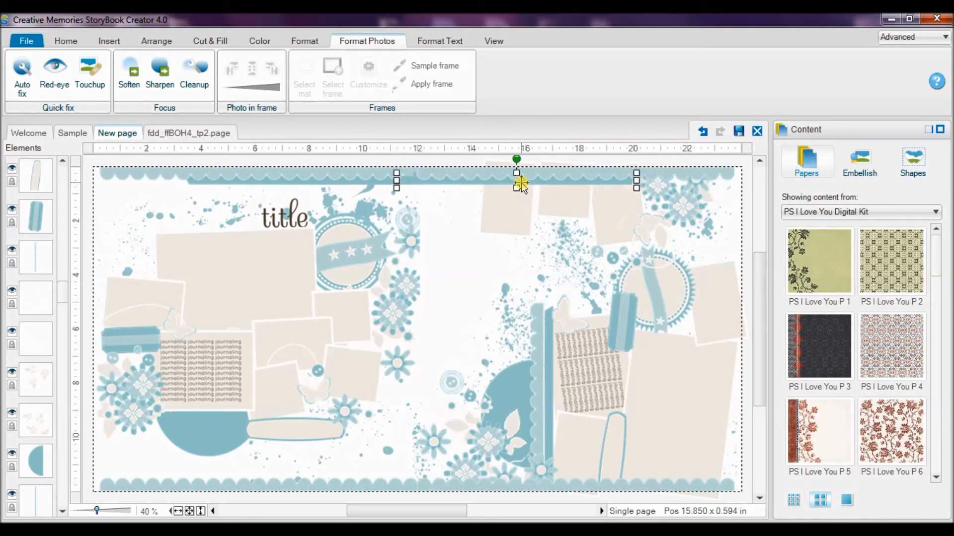
key("Right")
key("Right")
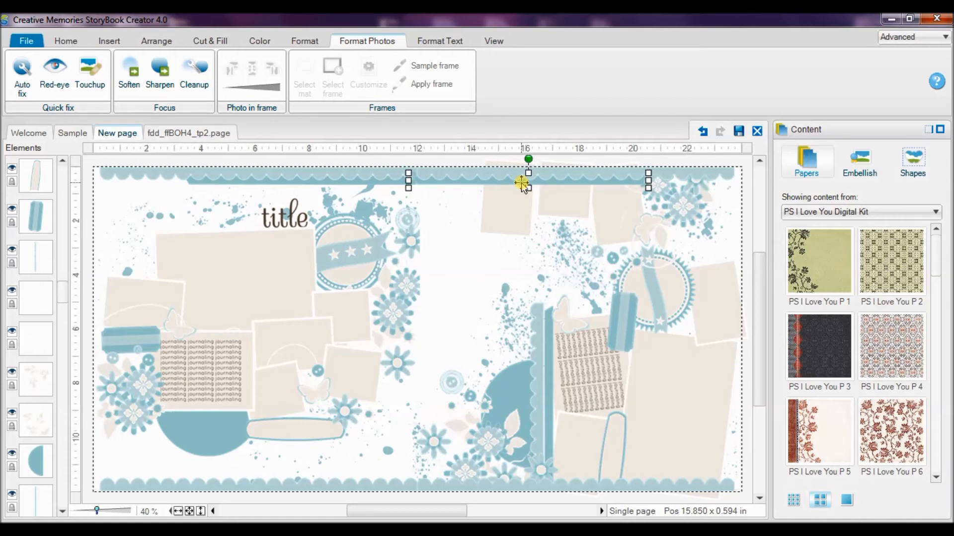
left_click(505, 169)
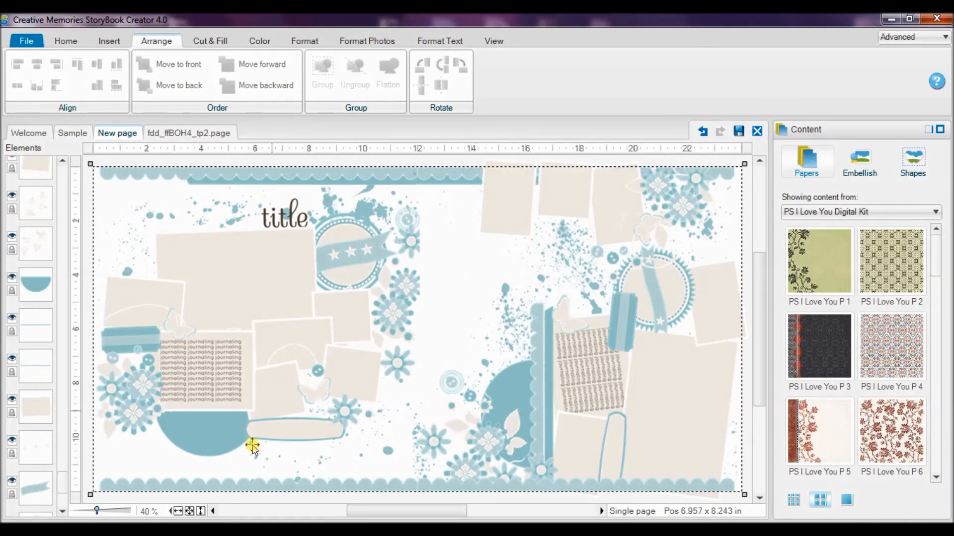
Step: Inspect the top border's seam at the 12-inch mark up close, using a temporary ruler guide
left_click(114, 511)
mouse_move(758, 258)
left_mouse_down()
mouse_move(755, 239)
mouse_move(758, 252)
left_mouse_up()
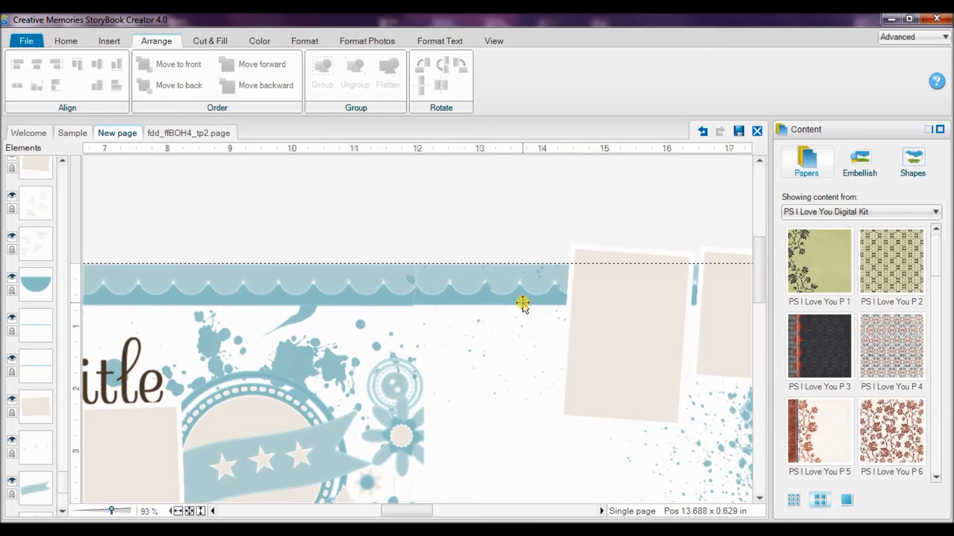
left_click(416, 149)
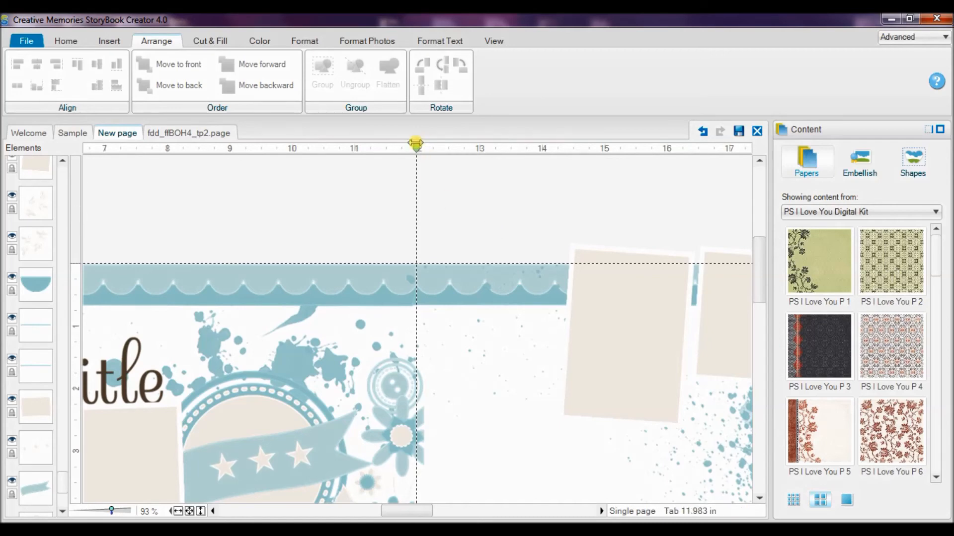
mouse_move(417, 148)
left_mouse_down()
mouse_move(889, 246)
mouse_move(947, 246)
left_mouse_up()
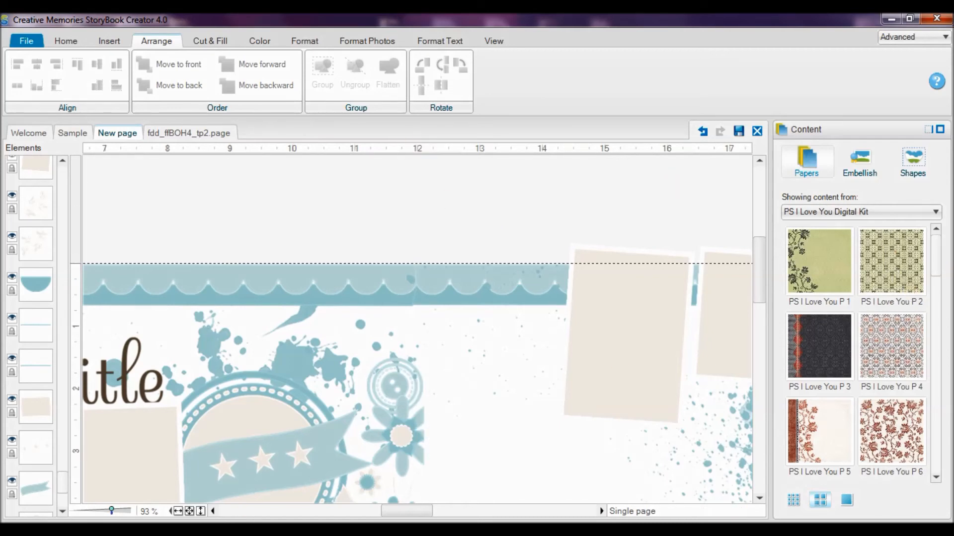
left_click(189, 511)
left_click_drag(650, 147, 839, 186)
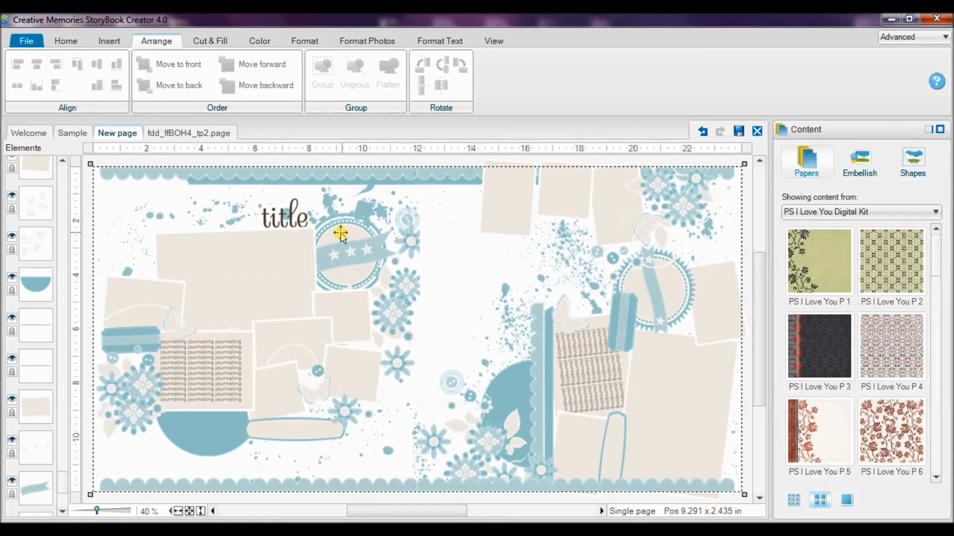
Step: Close the fdd_ffBOH4_tp2.page template and return to the 24 x 12 page
left_click(192, 132)
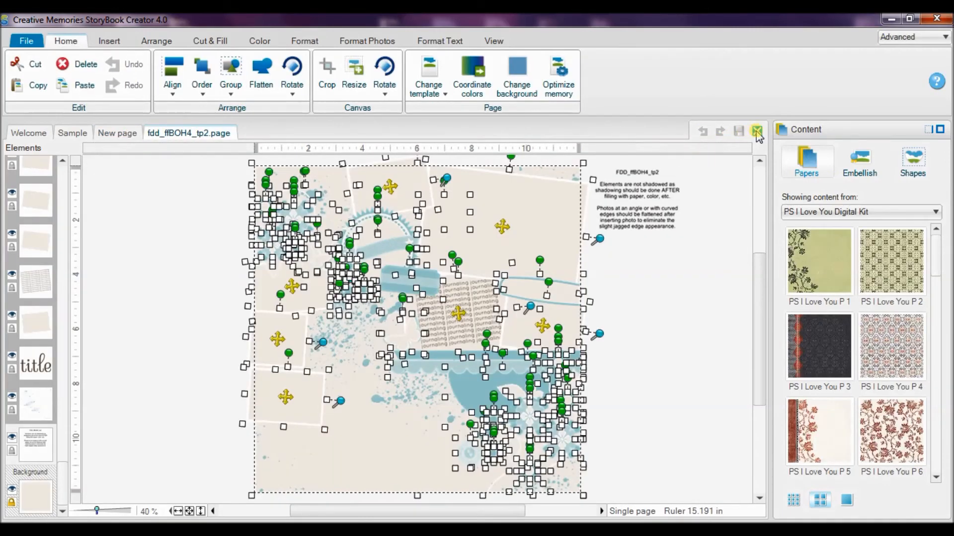
left_click(121, 134)
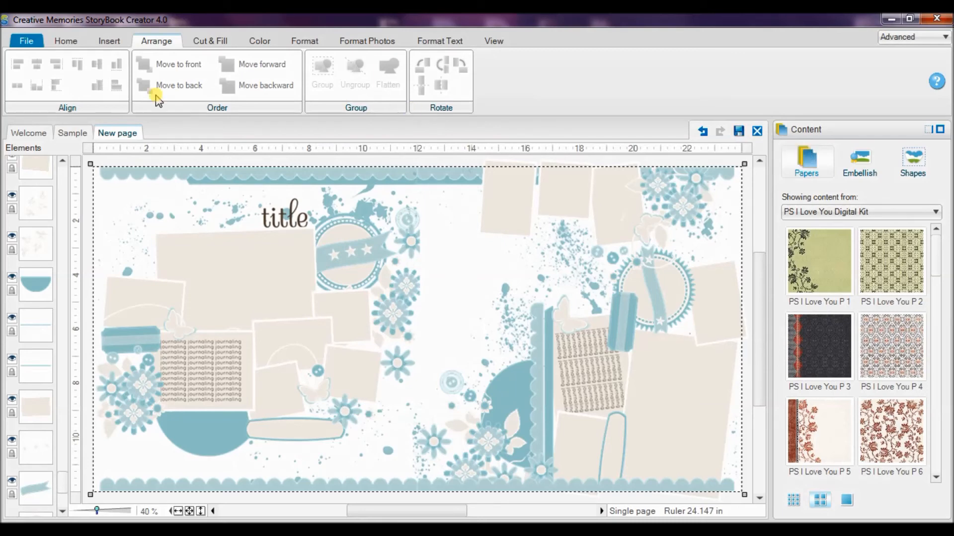
Step: Examine the file types offered for saving the page, such as sbpage and JPG, without saving it
left_click(29, 41)
left_click(35, 188)
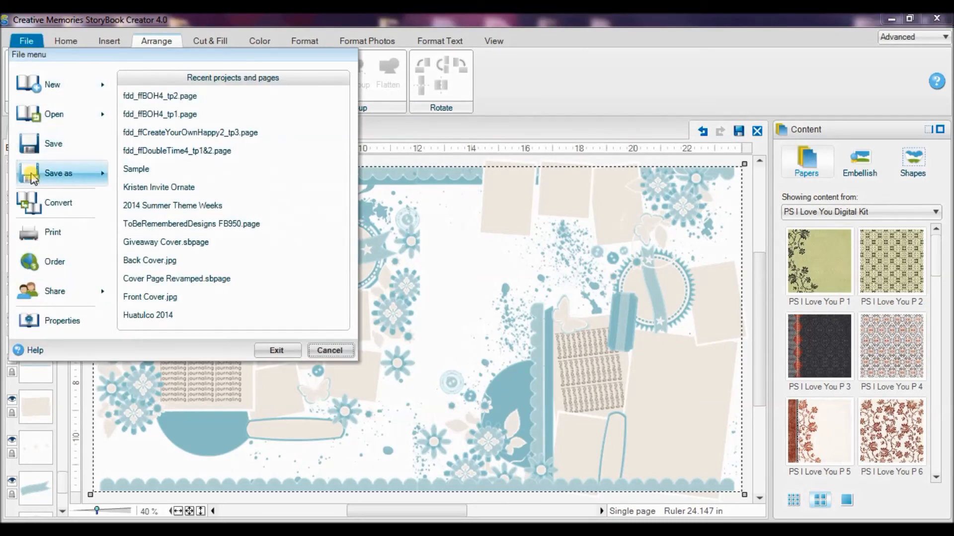
left_click(175, 108)
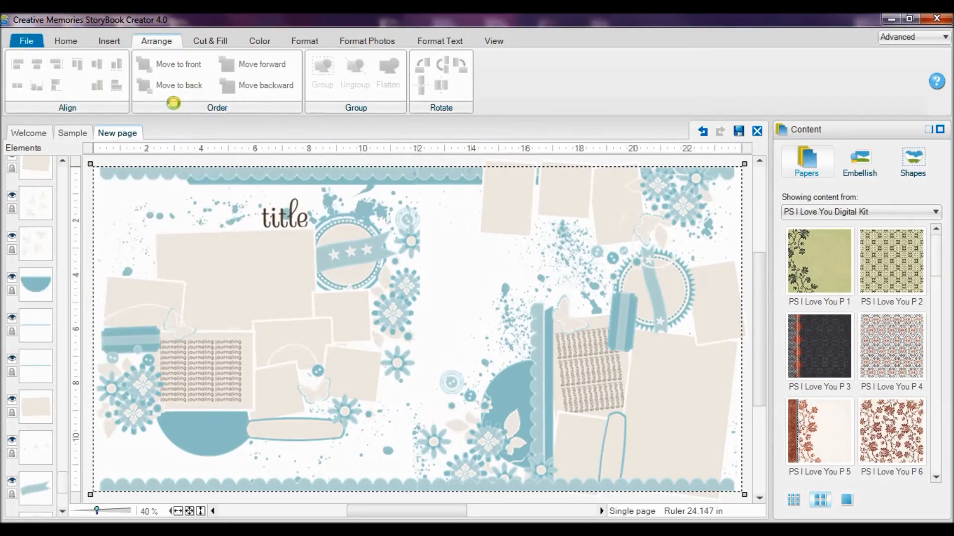
left_click(217, 470)
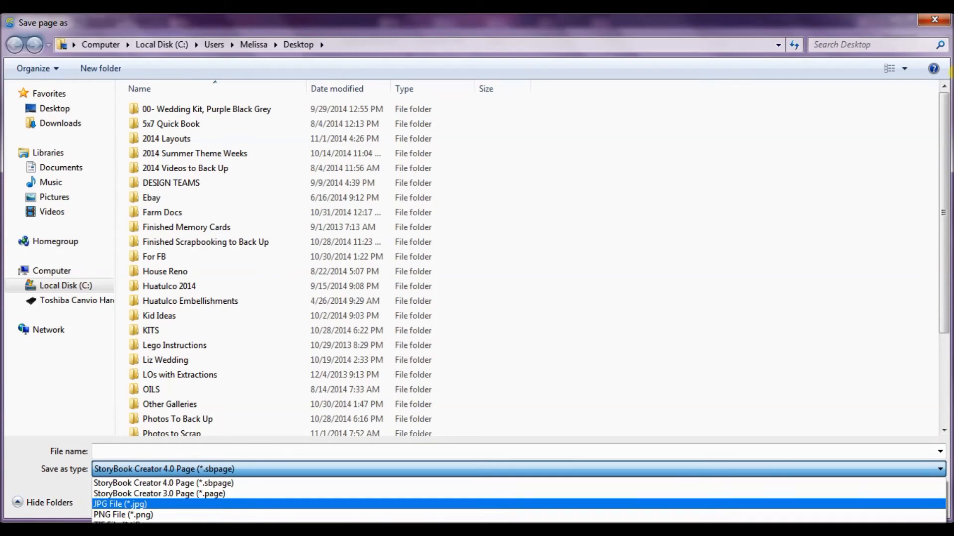
left_click(828, 248)
left_click(889, 494)
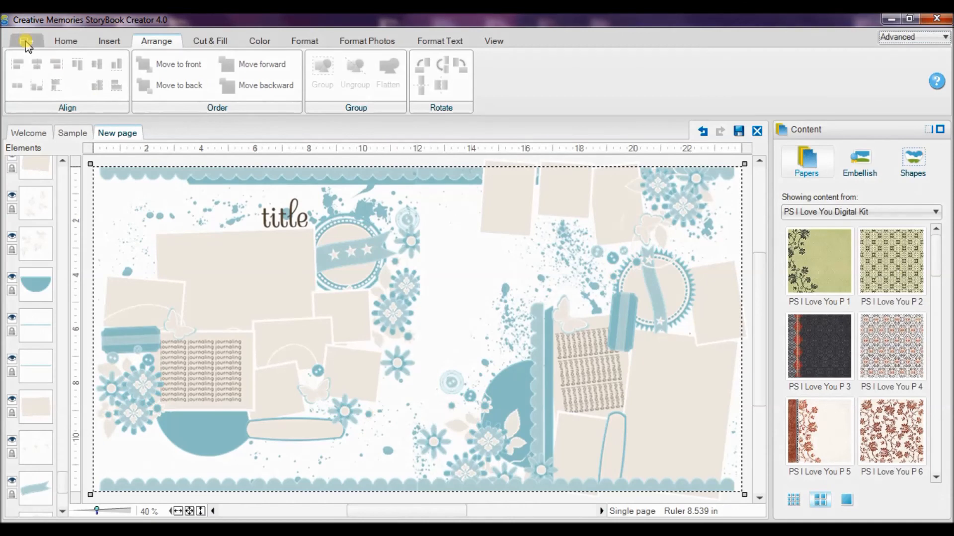
Step: Open the image file Houghton Trip.jpg from the Desktop and compare the finished layout with the template spread
left_click(26, 40)
left_click(54, 114)
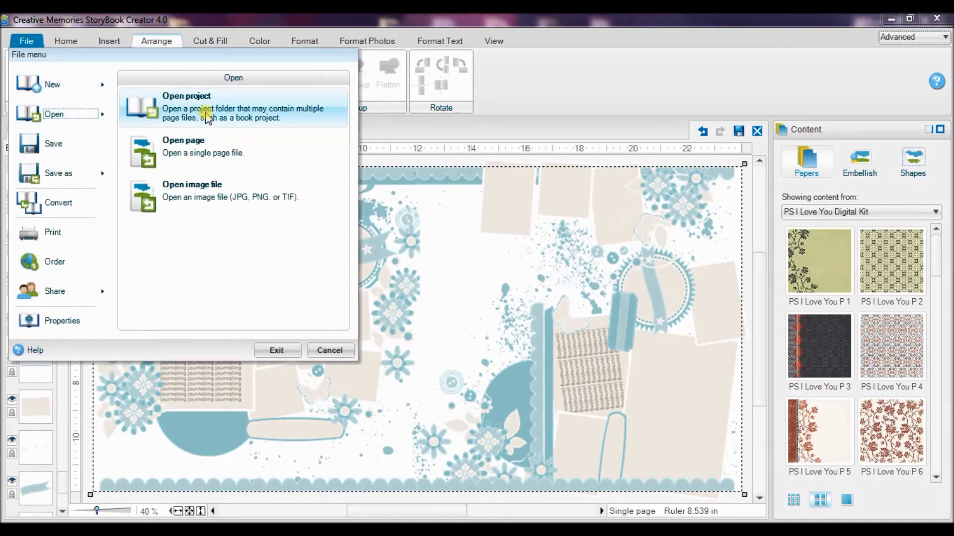
left_click(208, 201)
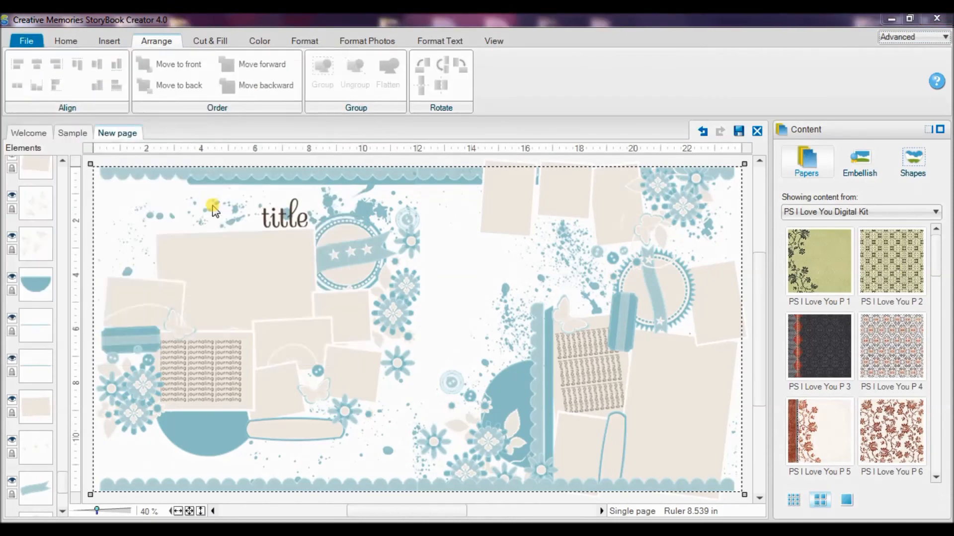
left_click(54, 108)
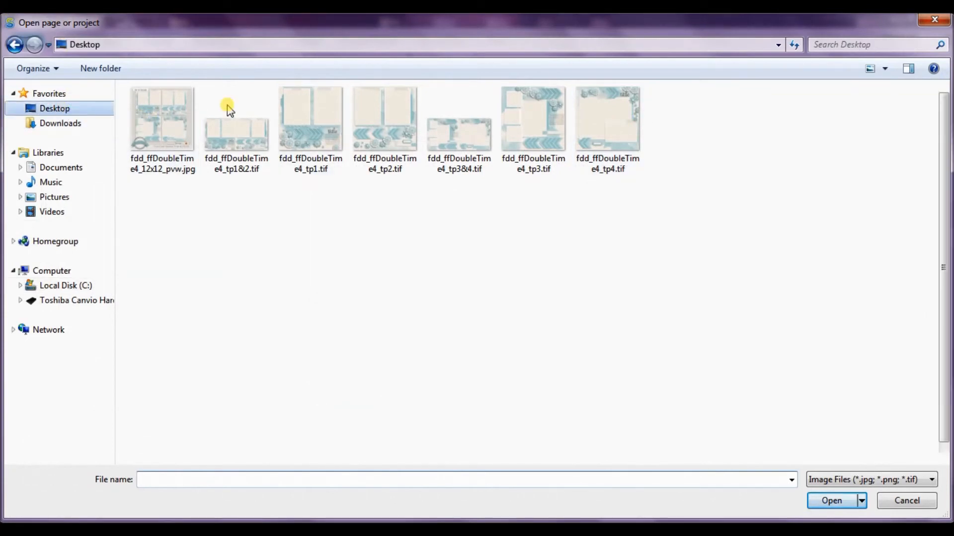
scroll(947, 151, "down", 1)
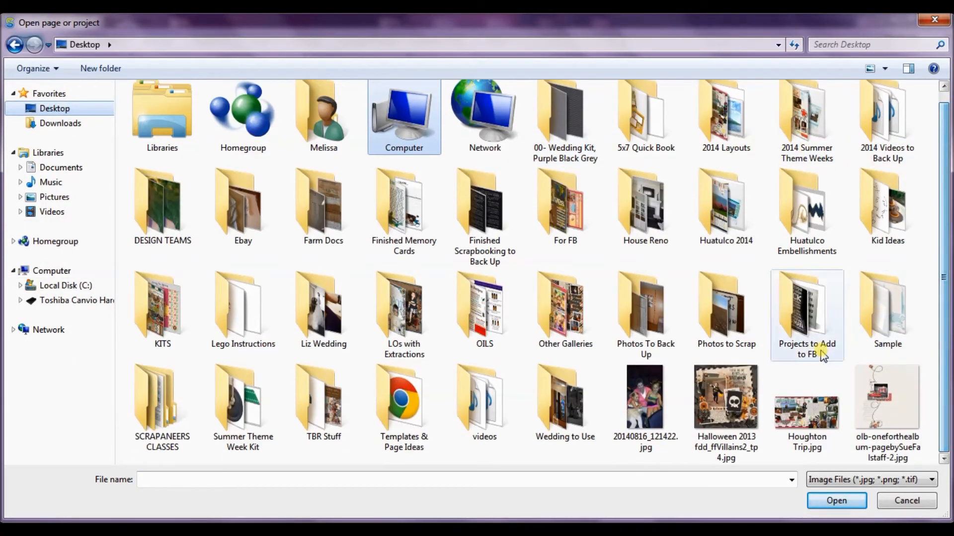
double_click(812, 435)
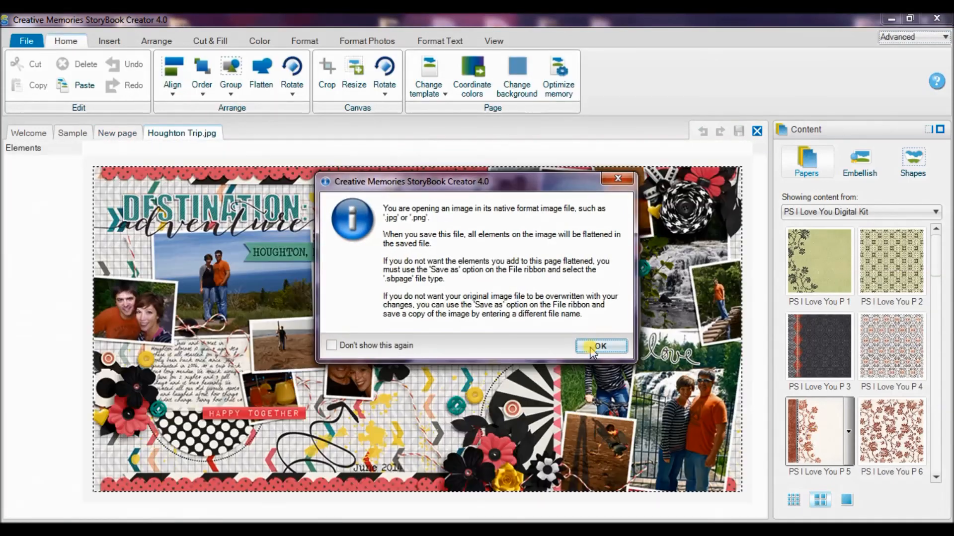
left_click(591, 346)
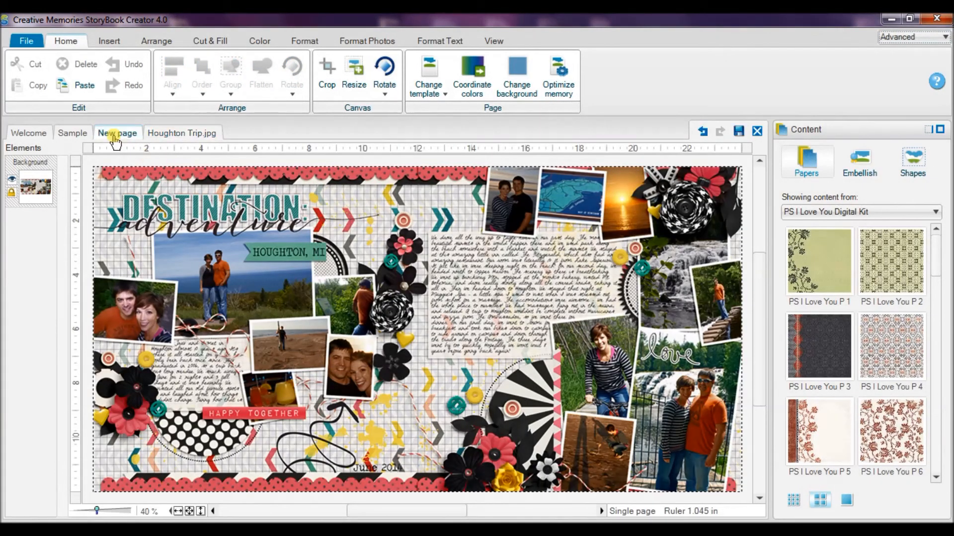
left_click(112, 134)
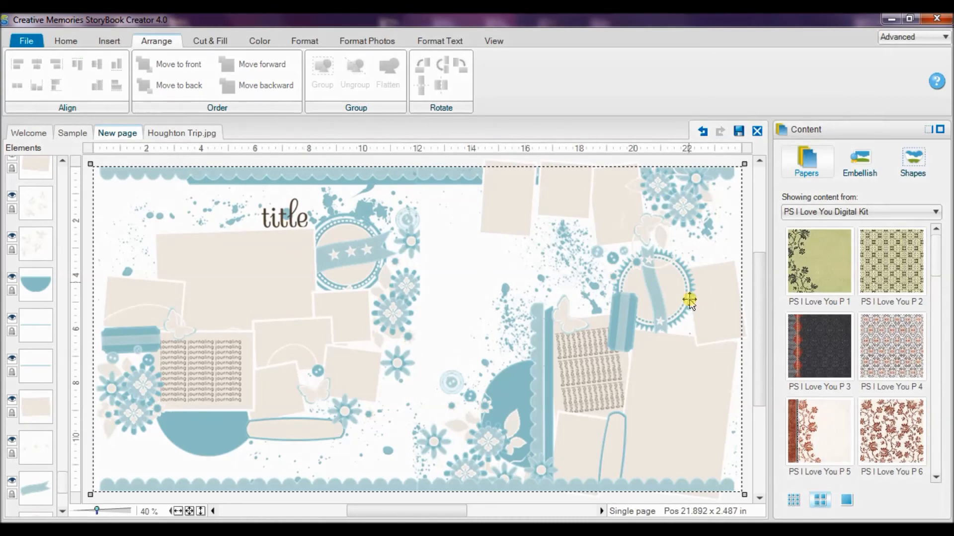
left_click(182, 133)
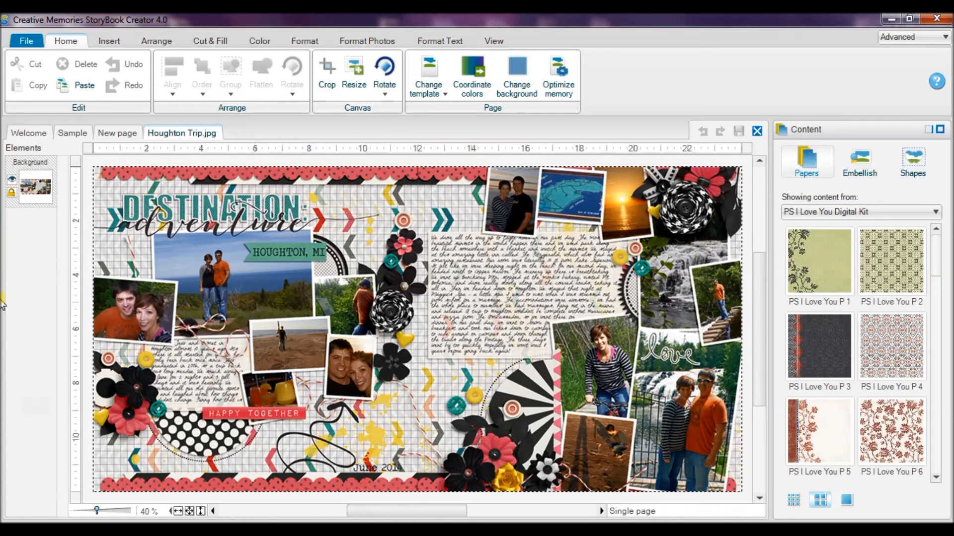
Step: Close the 24 x 12 template spread page without saving its changes
left_click(121, 132)
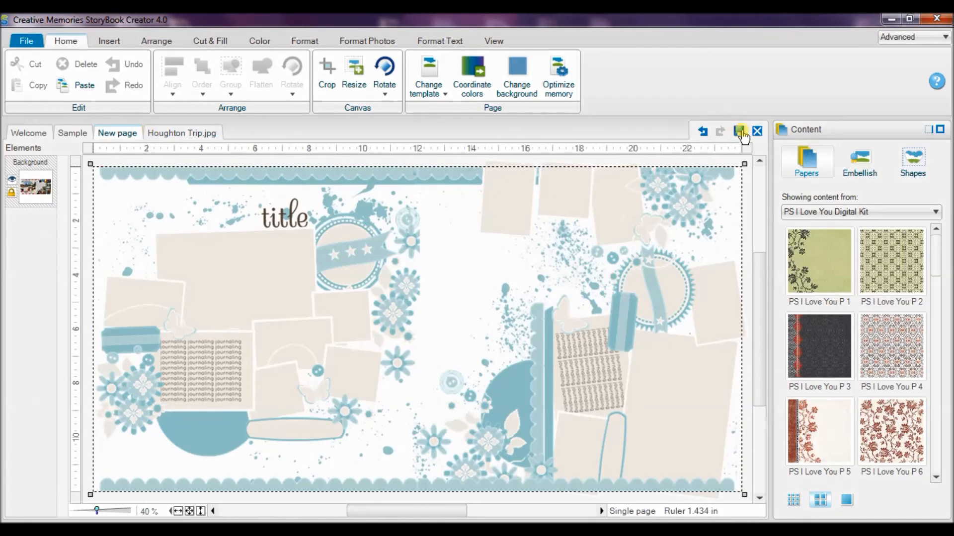
left_click(757, 131)
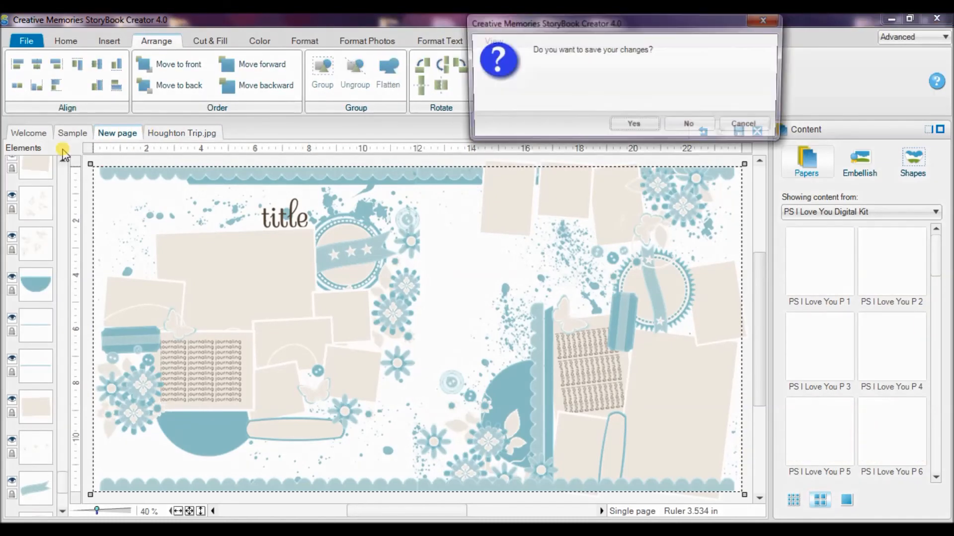
left_click(691, 126)
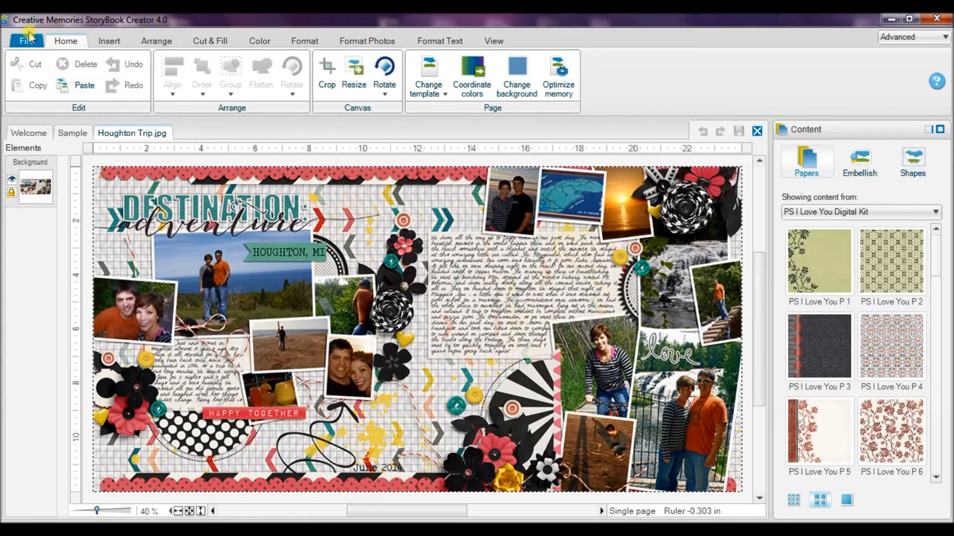
Step: Create a new blank page using the Page Print - 12x12 size from the Page Prints category
left_click(28, 133)
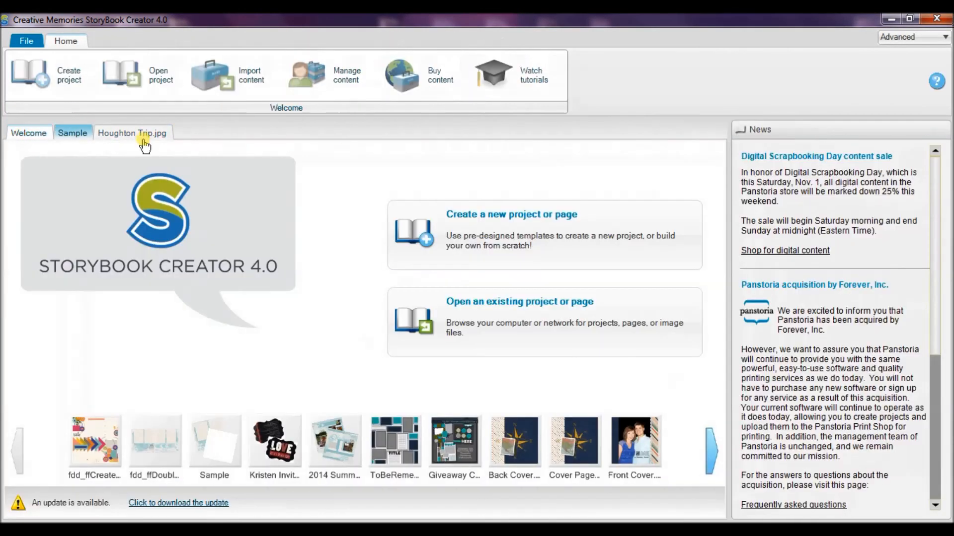
left_click(477, 228)
left_click(436, 302)
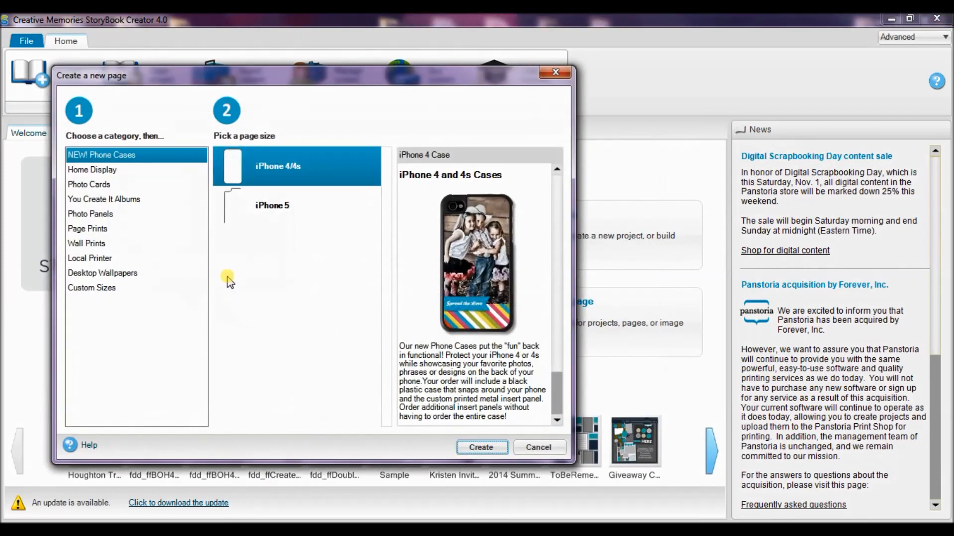
left_click(77, 229)
left_click(264, 204)
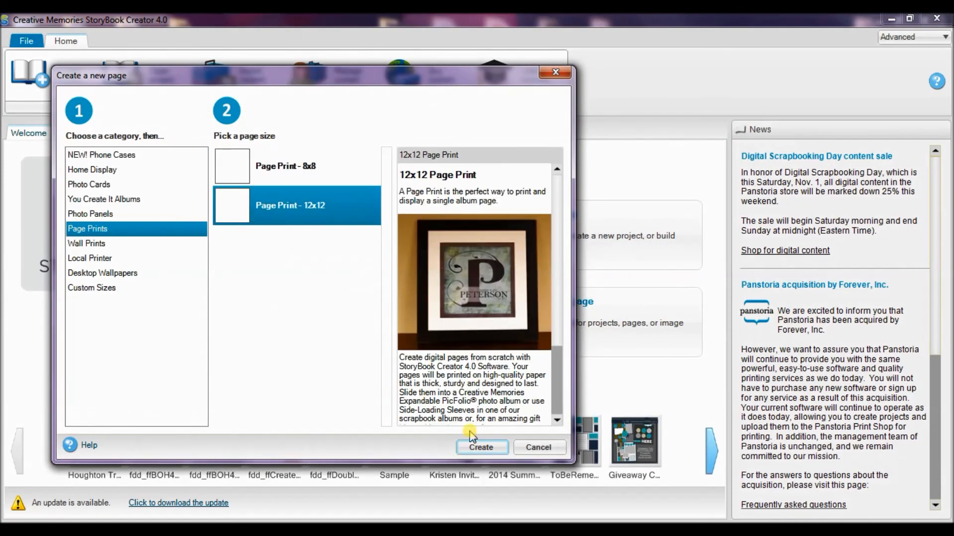
left_click(481, 447)
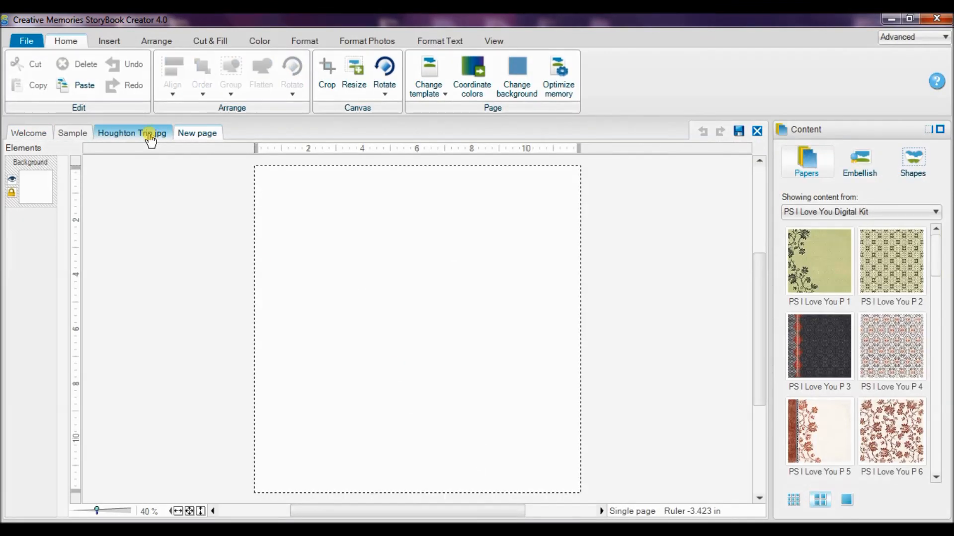
Step: Copy the full layout from Houghton Trip.jpg and paste it onto the new 12x12 page
left_click(149, 135)
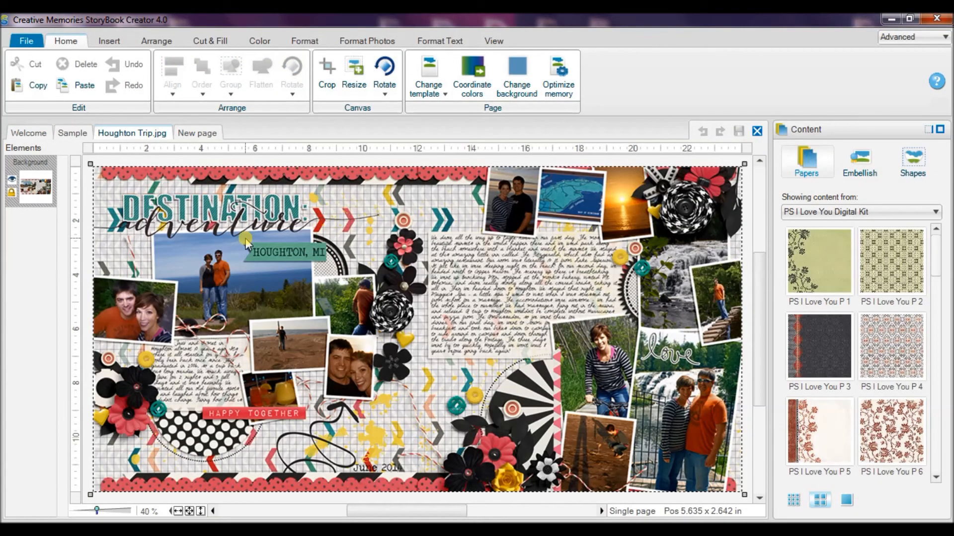
right_click(245, 240)
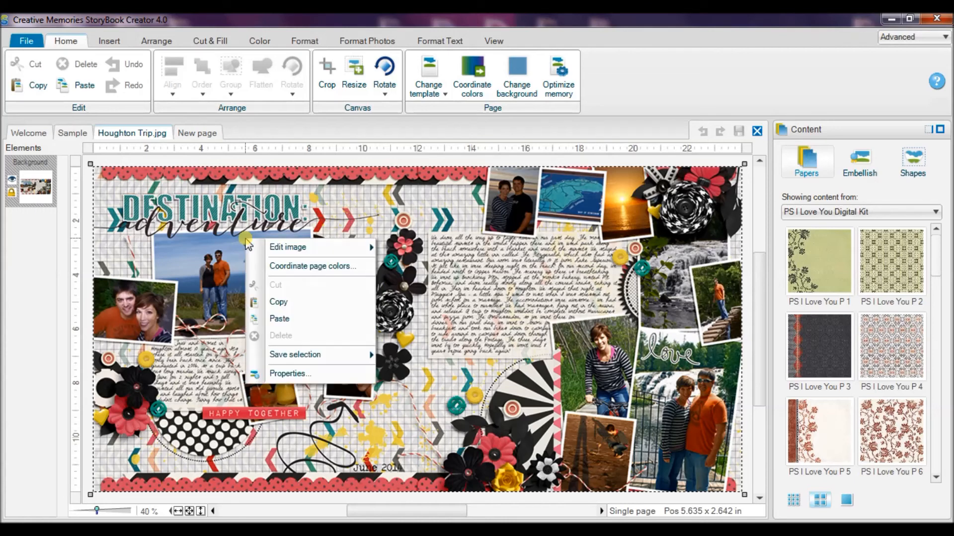
left_click(279, 303)
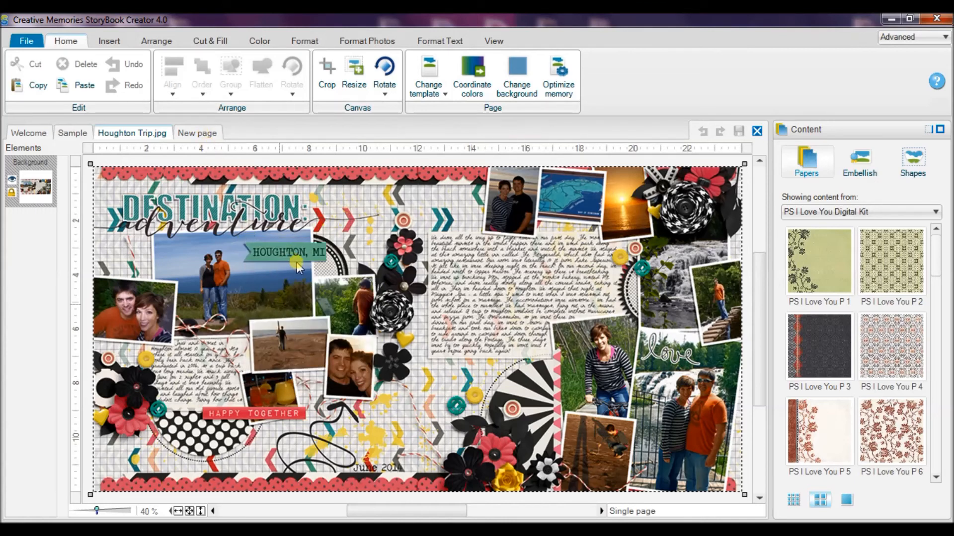
left_click(189, 135)
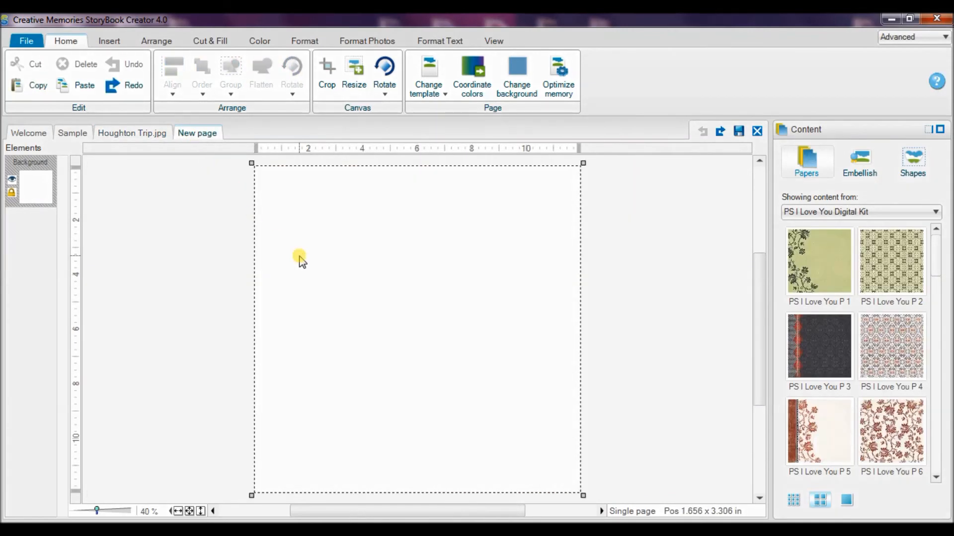
right_click(300, 257)
left_click(339, 334)
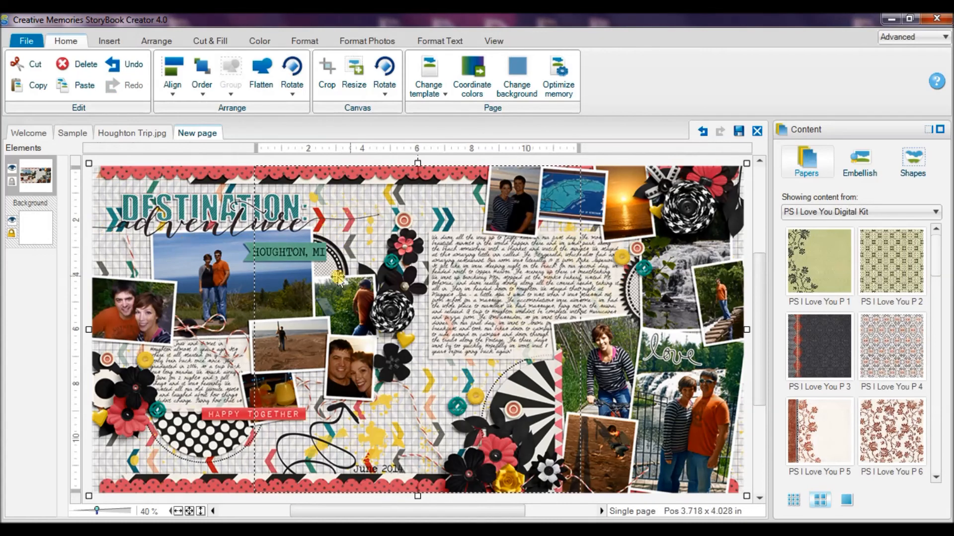
Step: Unlock the background and align the pasted layout with it along their left edges
left_click(34, 231)
left_click(155, 42)
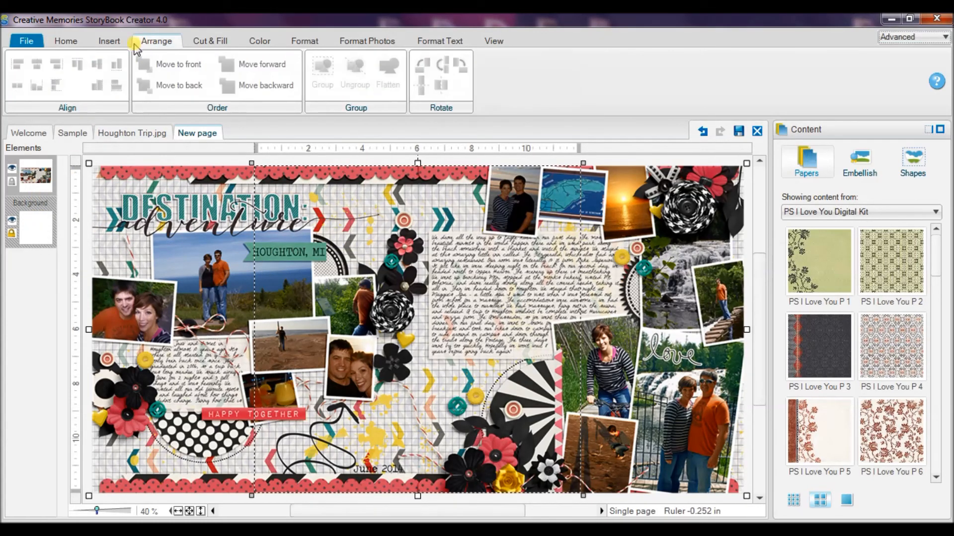
left_click(12, 236)
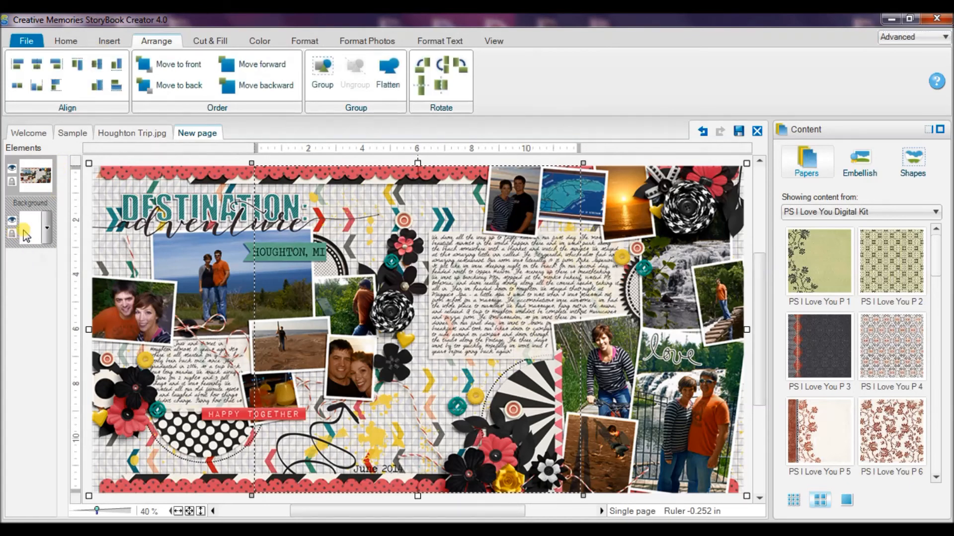
left_click(17, 69)
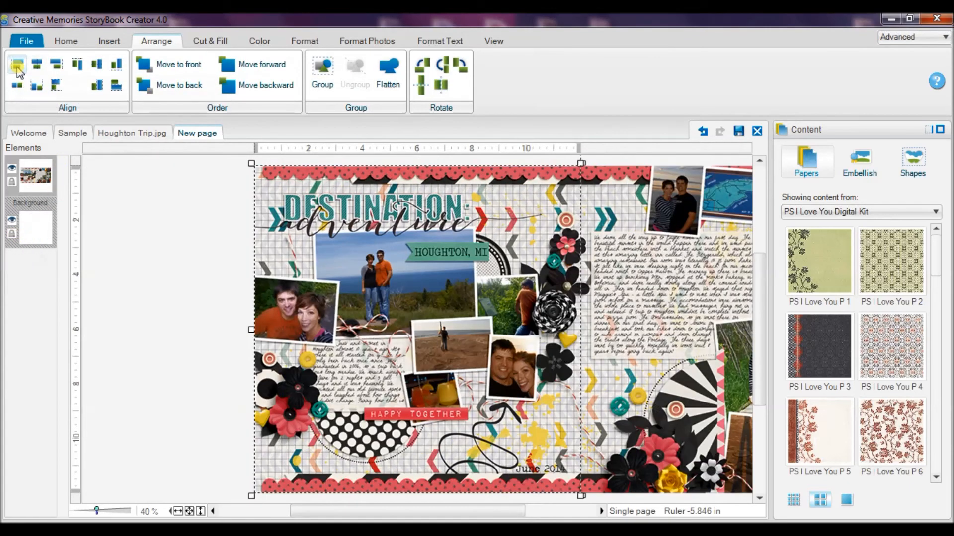
left_click(240, 304)
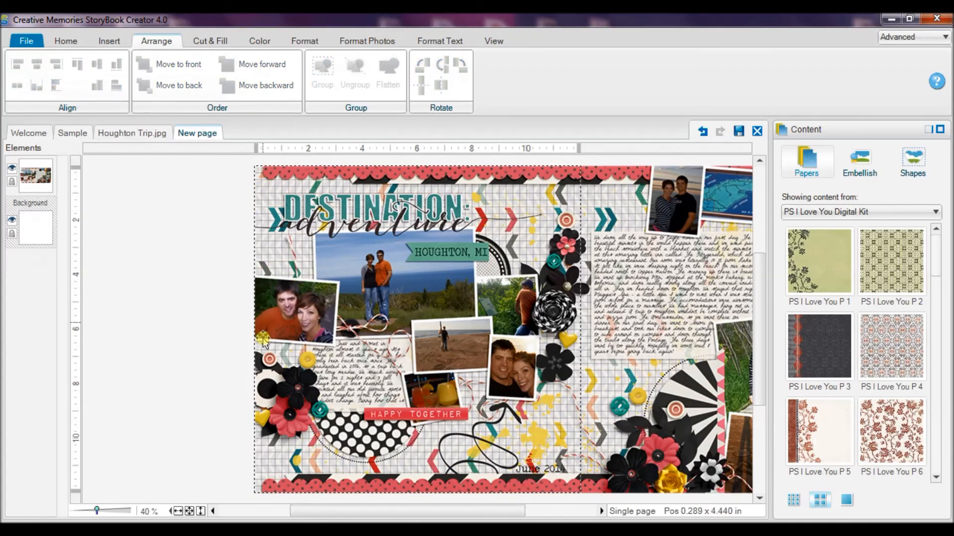
Step: Save the page to the Desktop as a JPG named Houghton Trip Left, full page at 300 dpi, adjusting the image quality
left_click(27, 42)
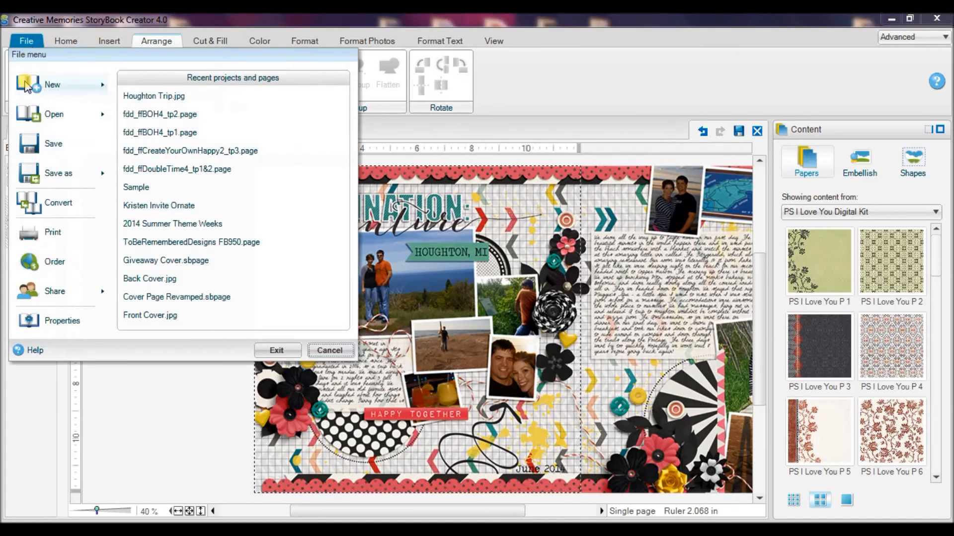
mouse_move(58, 173)
left_click(164, 102)
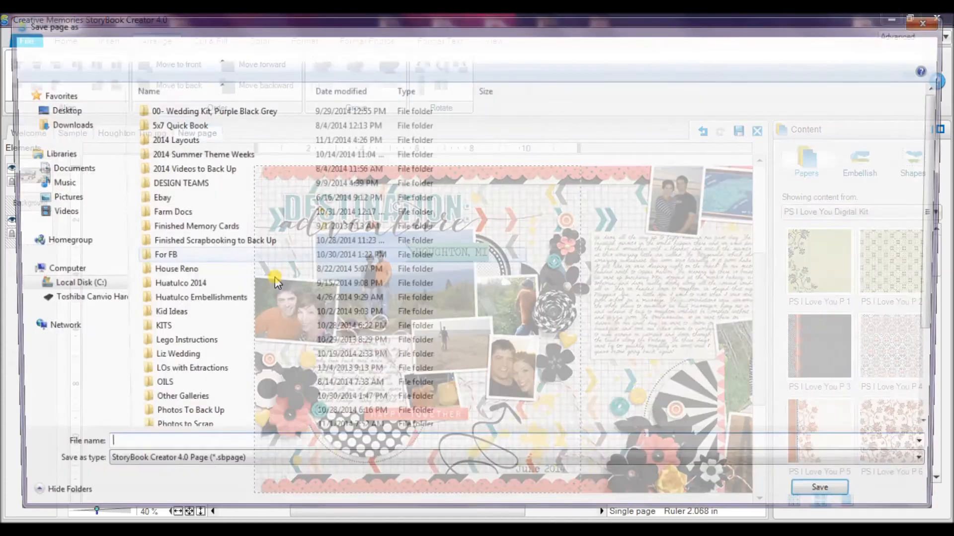
left_click(189, 468)
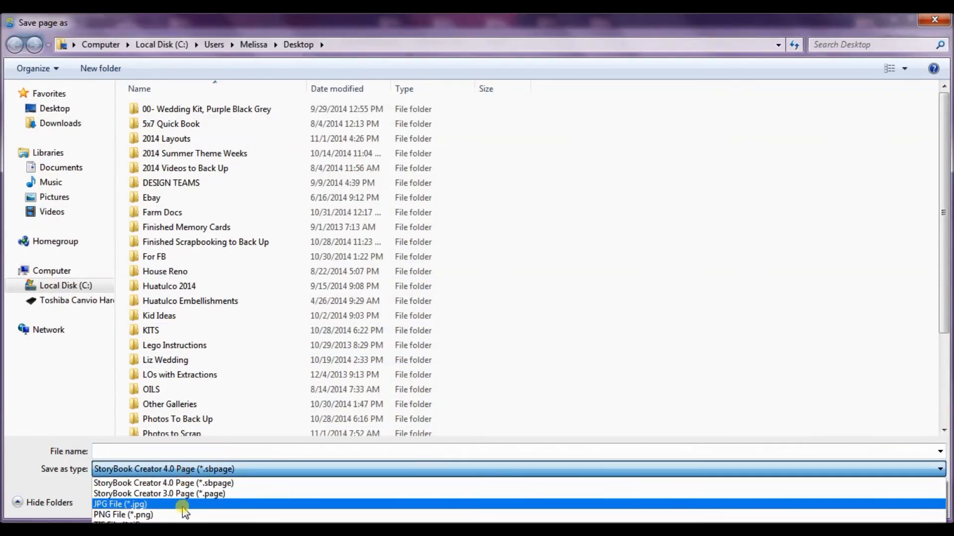
left_click(183, 505)
left_click(166, 452)
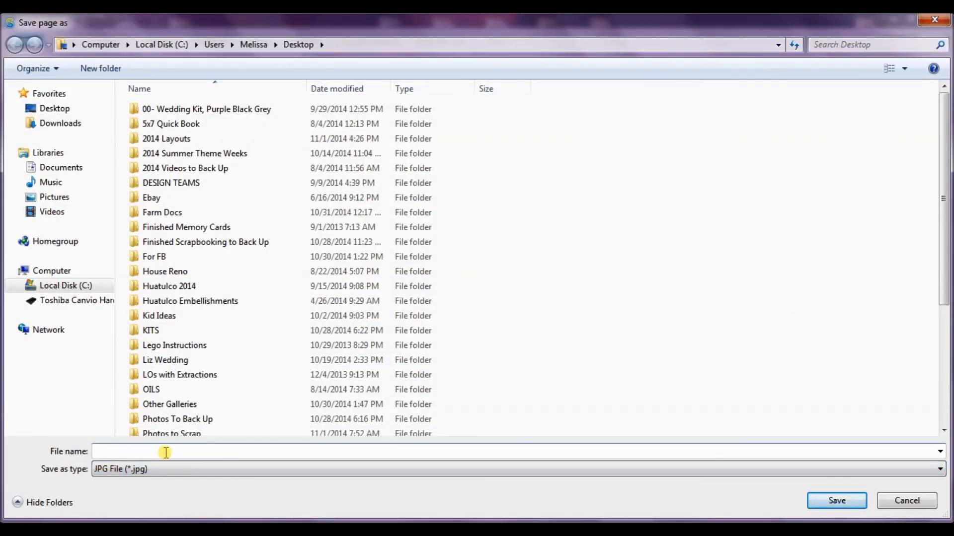
type("Houghton T")
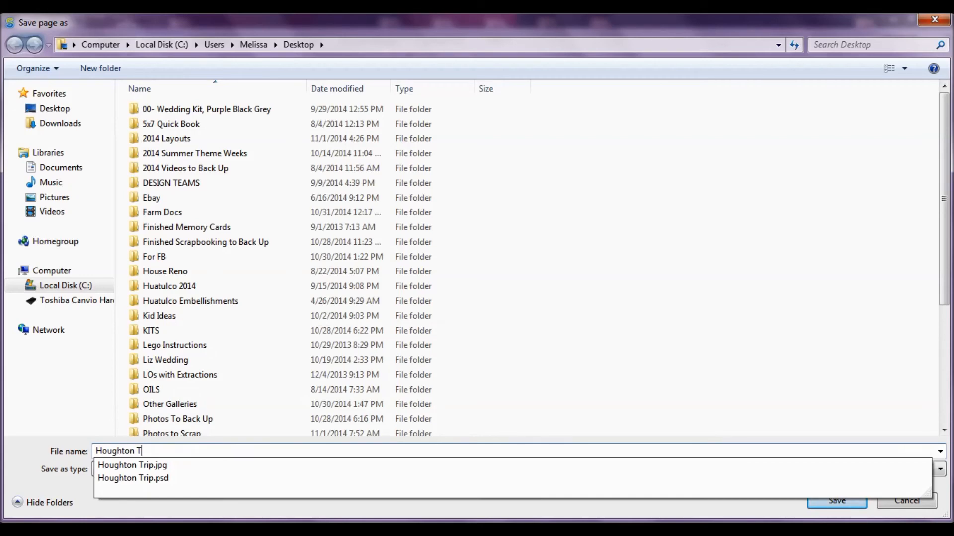
type("rip Left")
key("Return")
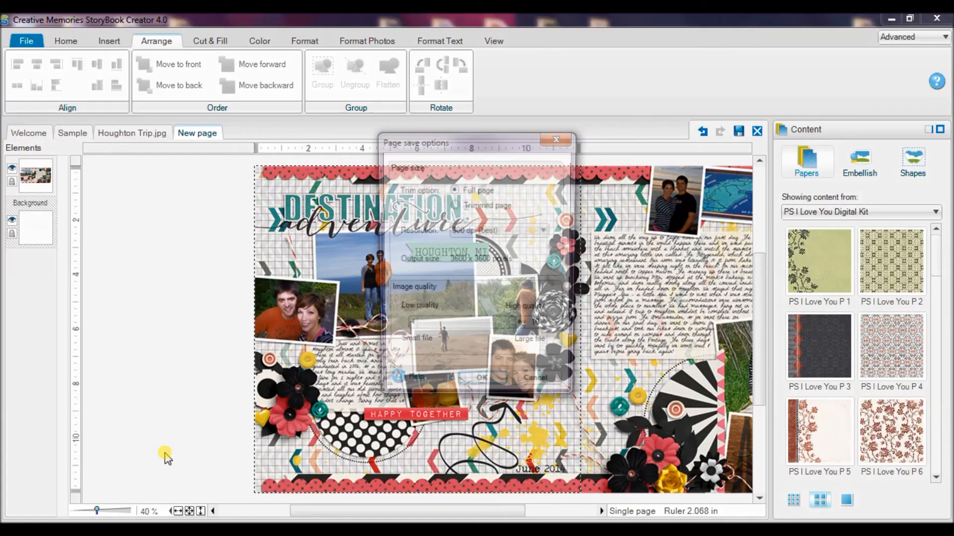
left_click(519, 329)
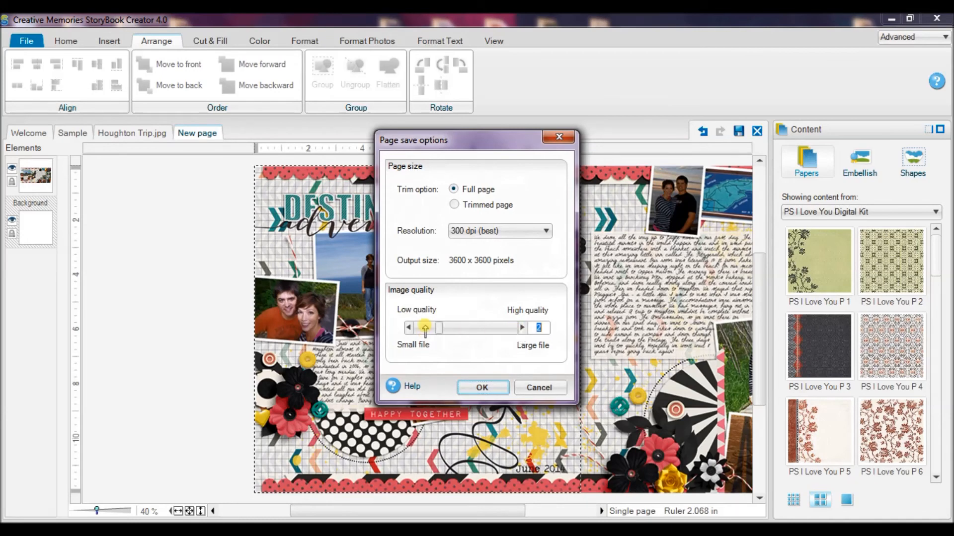
left_click(481, 388)
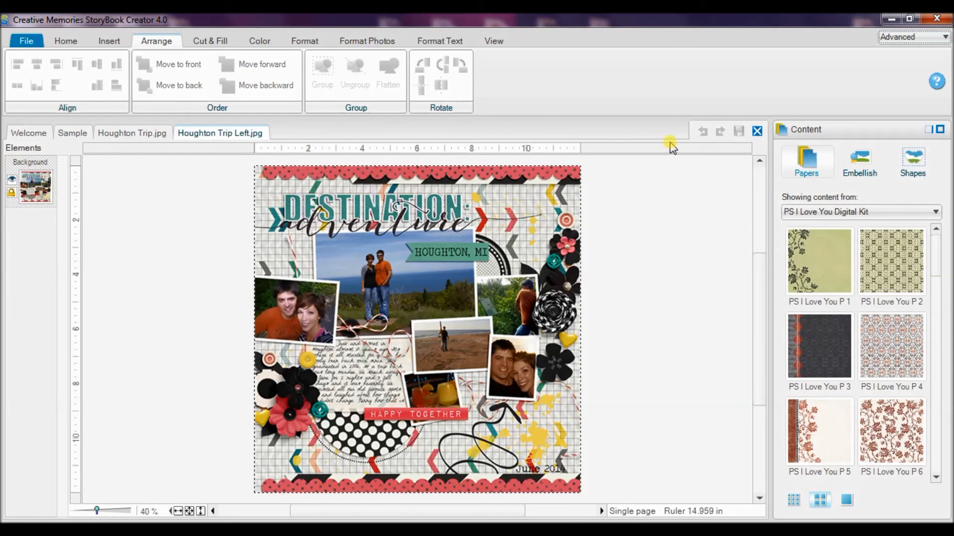
Step: Close the Houghton Trip Left.jpg page and create another blank Page Print - 12x12 page
left_click(757, 131)
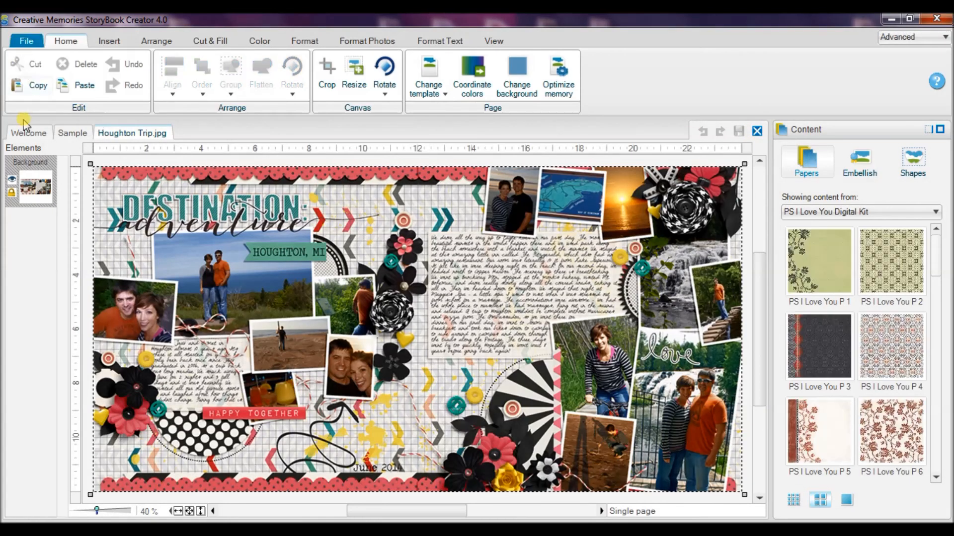
left_click(27, 133)
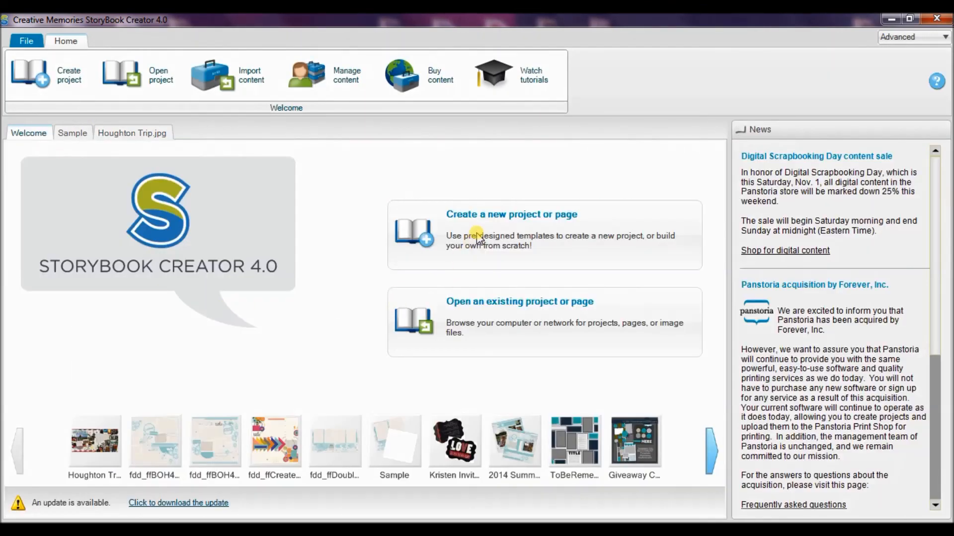
left_click(478, 238)
left_click(388, 313)
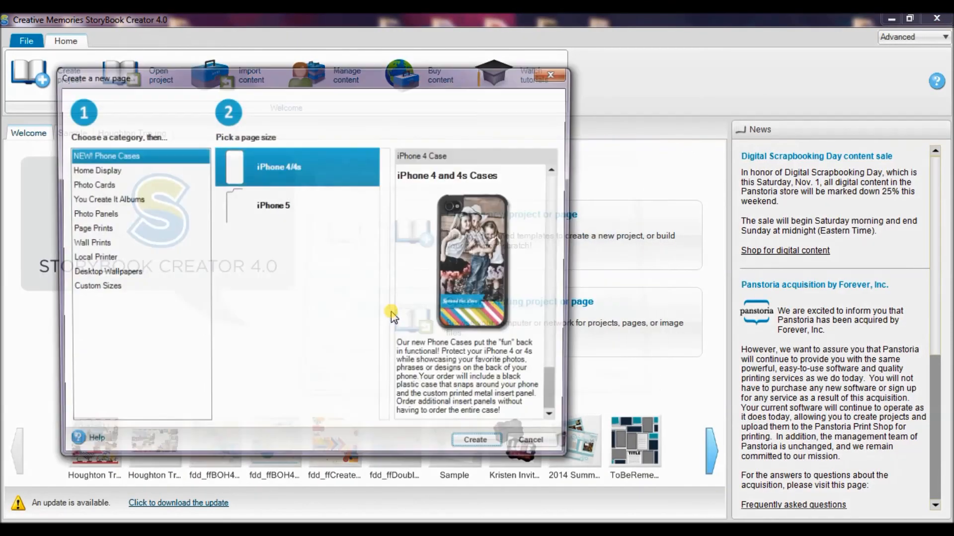
left_click(92, 230)
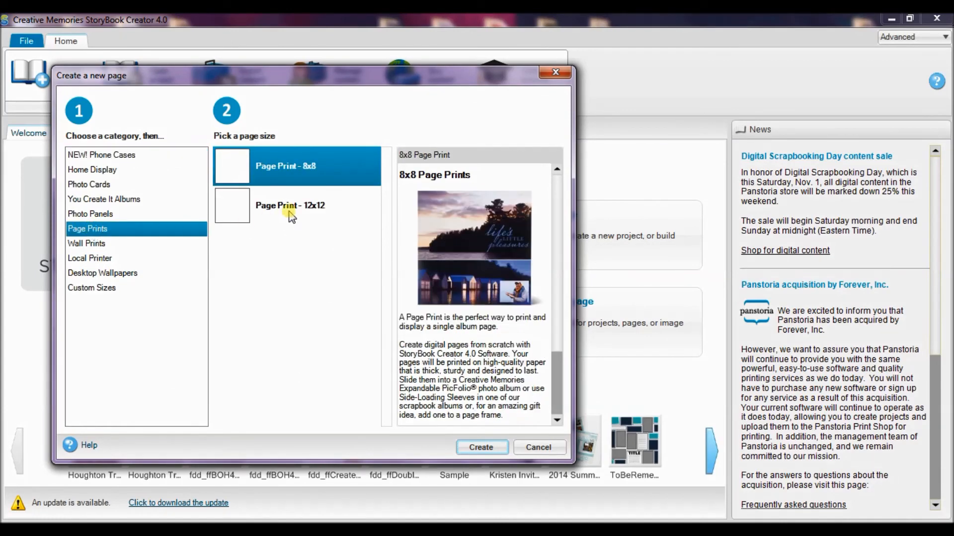
left_click(306, 206)
left_click(483, 447)
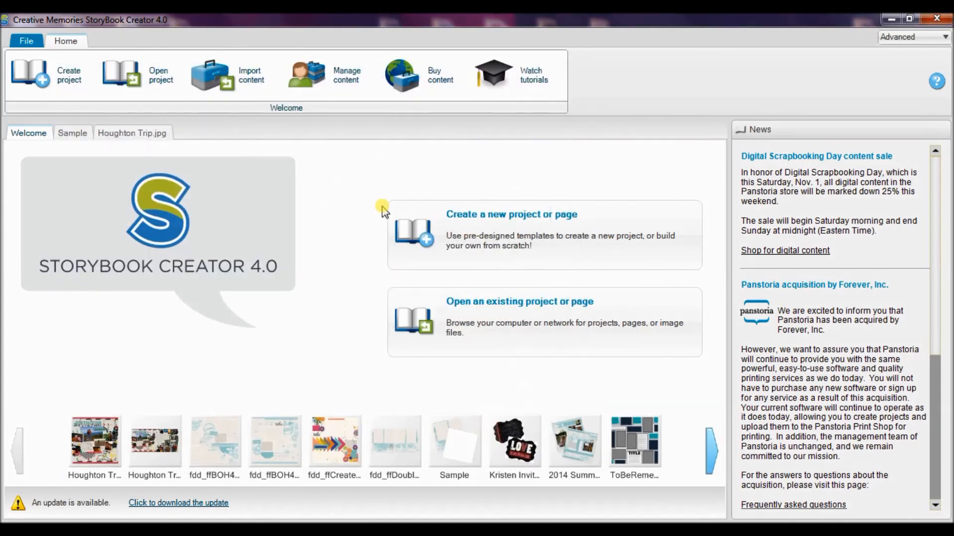
Step: Paste the copied Houghton Trip layout onto the new page and align it with the unlocked background along their right edges
right_click(360, 275)
left_click(392, 356)
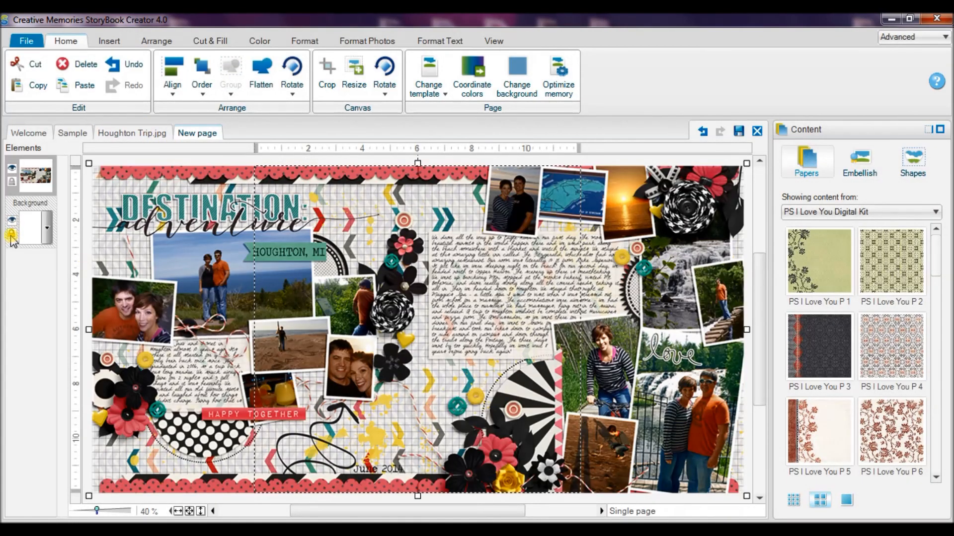
left_click(29, 233, "ctrl")
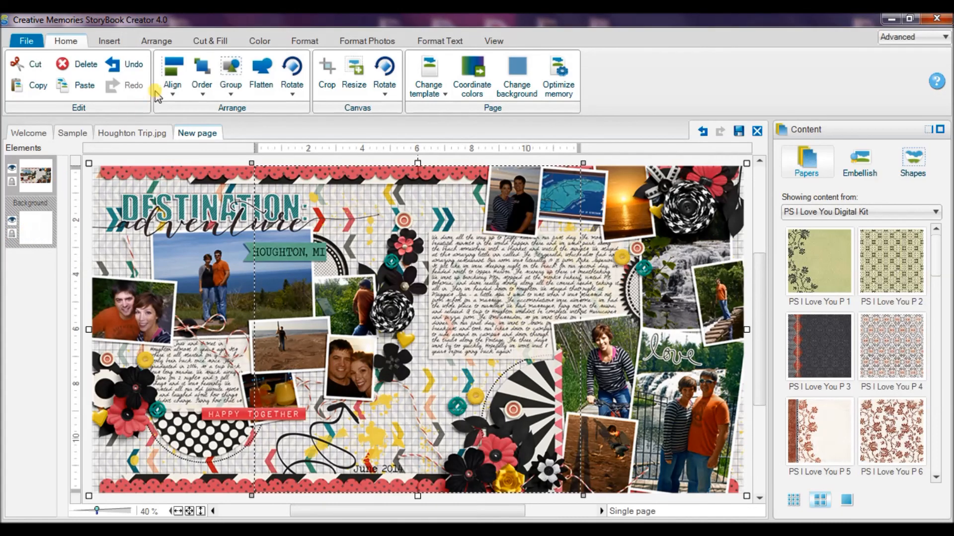
left_click(172, 75)
left_click(189, 141)
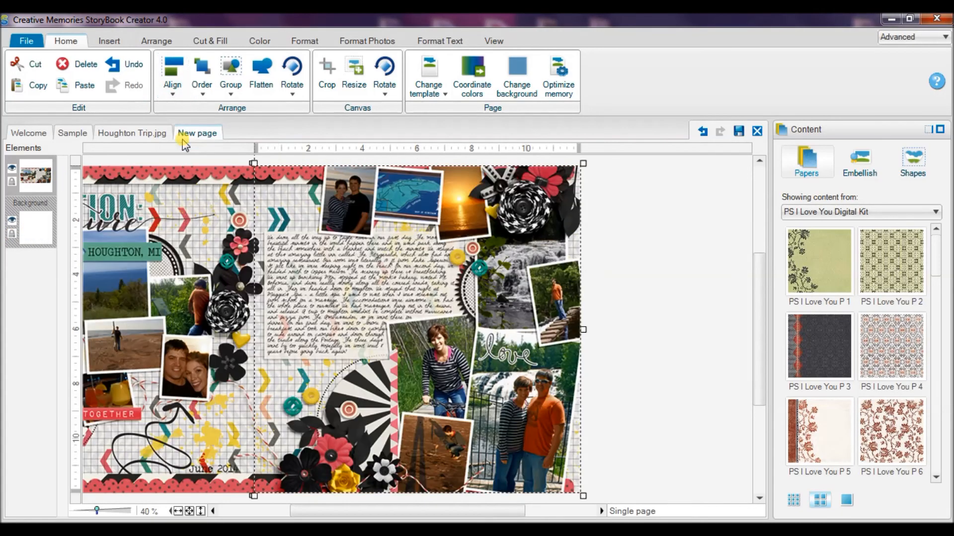
left_click(649, 215)
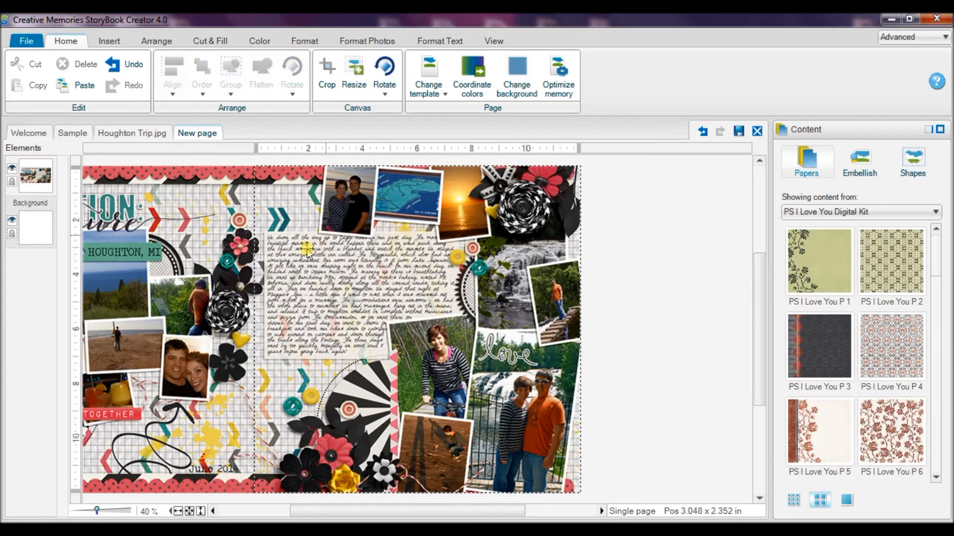
Step: Save the page to the Desktop as a JPG named Houghton Trip Right, full page at 300 dpi
left_click(24, 41)
left_click(40, 174)
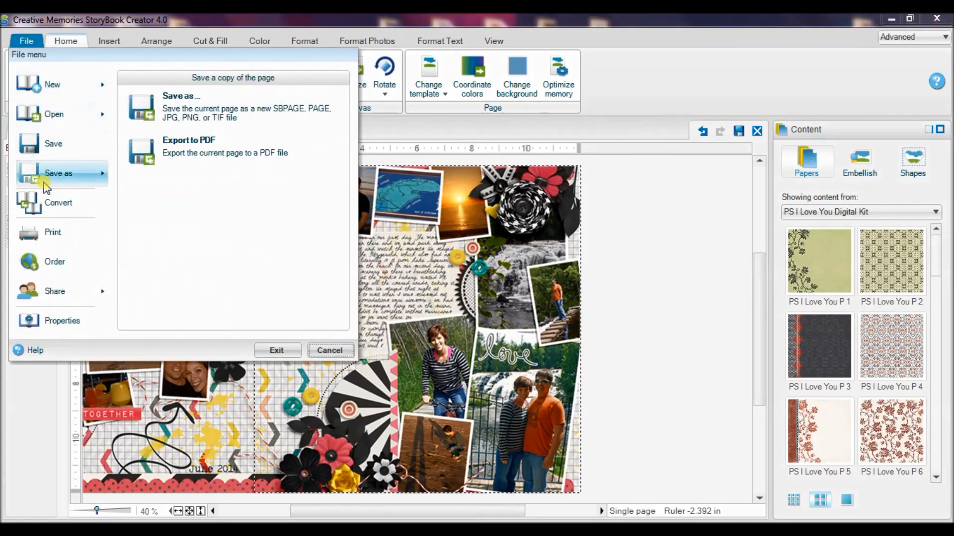
left_click(204, 99)
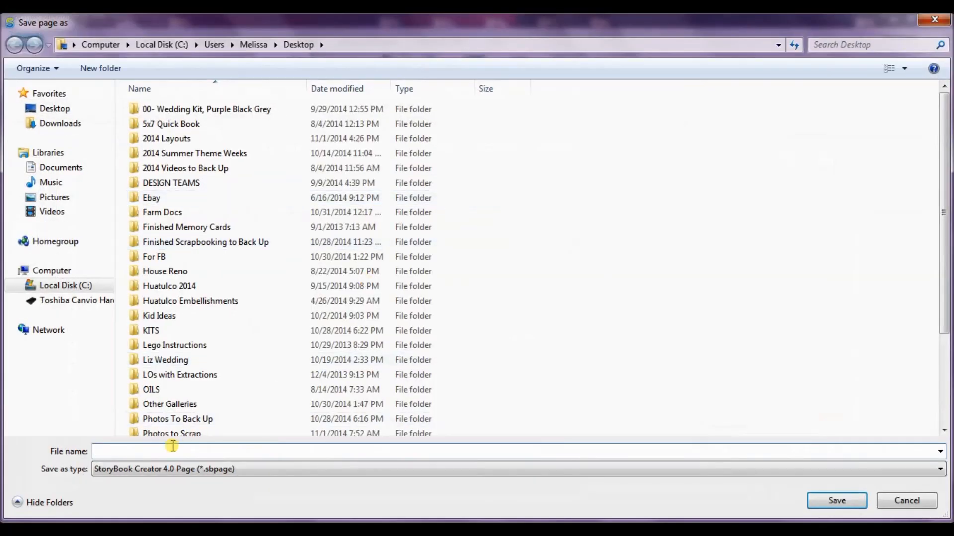
left_click(179, 472)
left_click(177, 505)
left_click(161, 450)
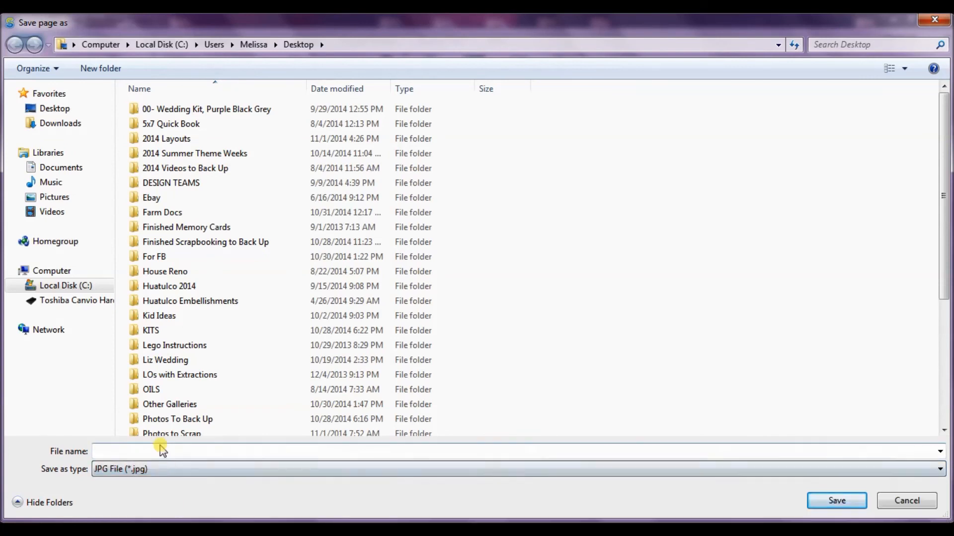
type("Houghton Trip Right")
key("Return")
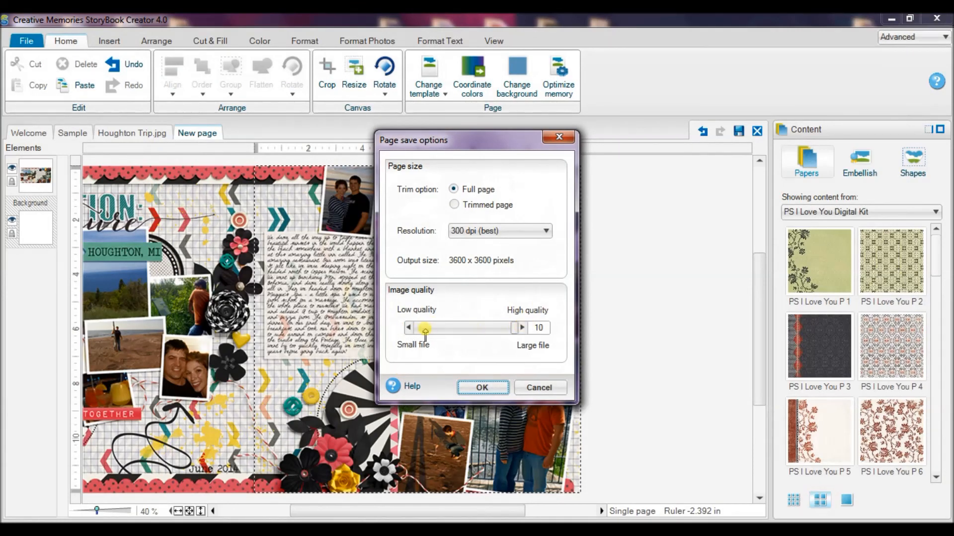
left_click(475, 387)
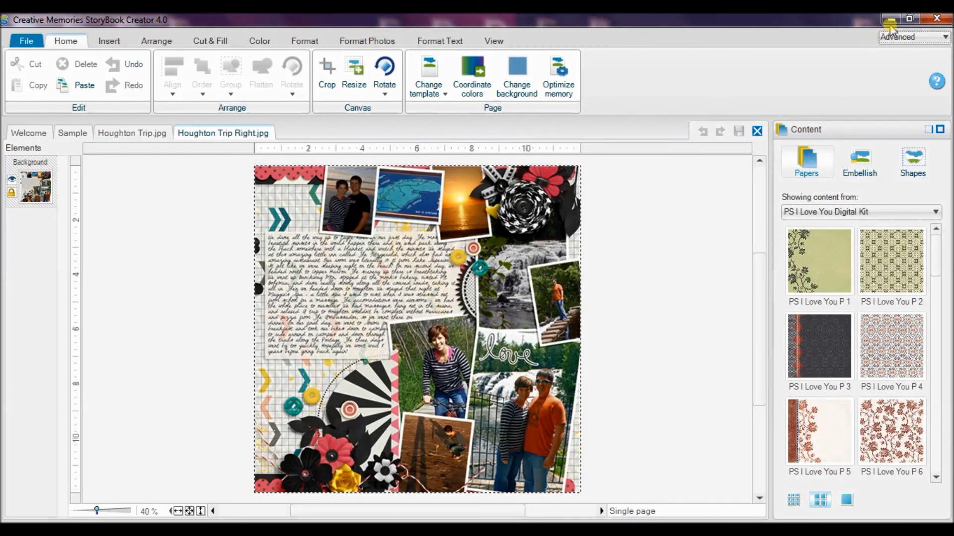
Step: Show the desktop and move the Houghton Trip Left and Houghton Trip Right file icons beside Houghton Trip.jpg
left_click(892, 20)
left_click_drag(181, 184, 286, 403)
left_click(179, 265)
left_click_drag(180, 266, 229, 407)
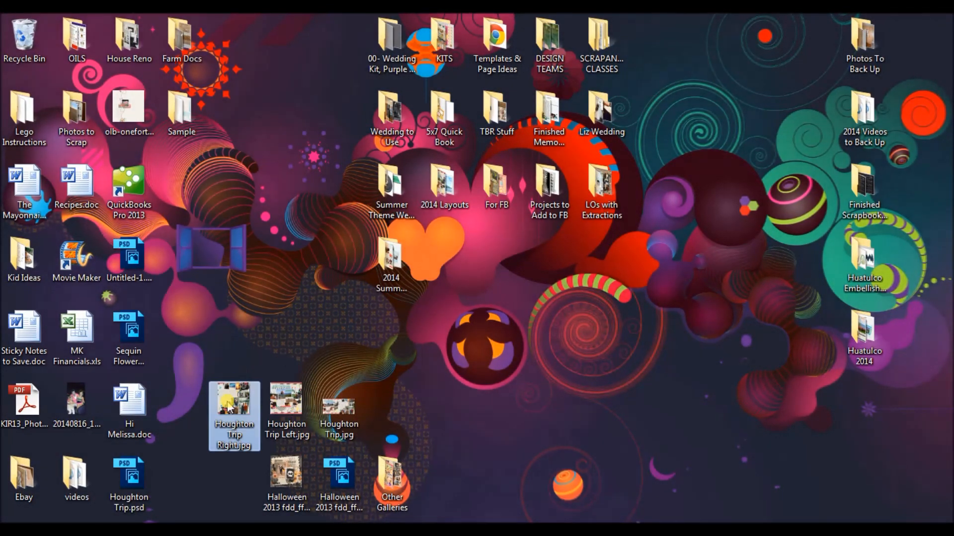
Step: Open Houghton Trip Right.jpg in Windows Photo Viewer and compare it with Houghton Trip Left.jpg and the full Houghton Trip.jpg spread
double_click(229, 407)
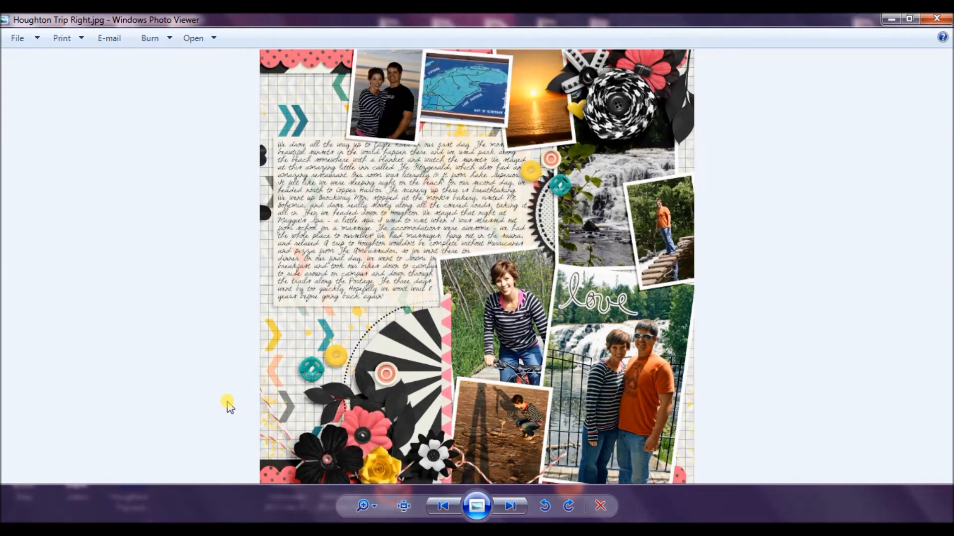
key("Left")
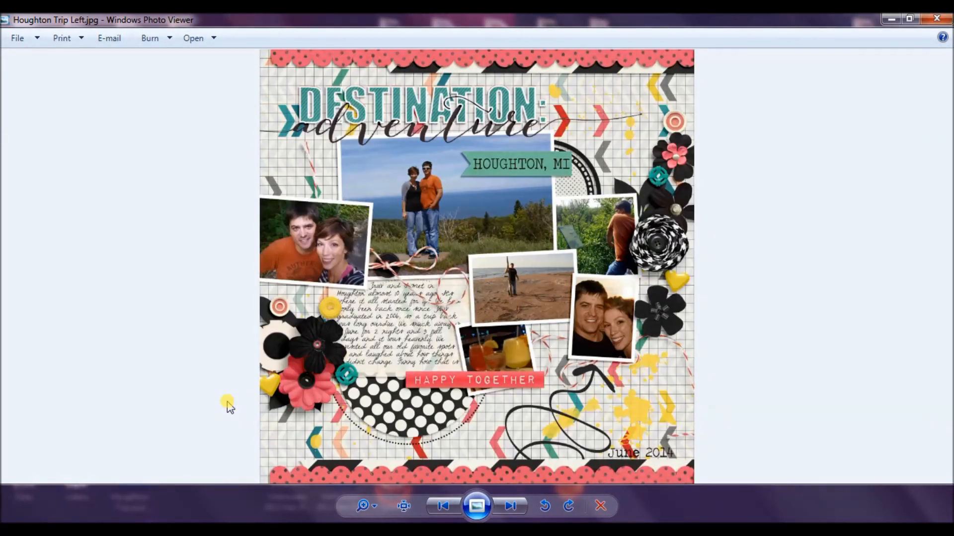
key("Left")
key("Right")
key("Left")
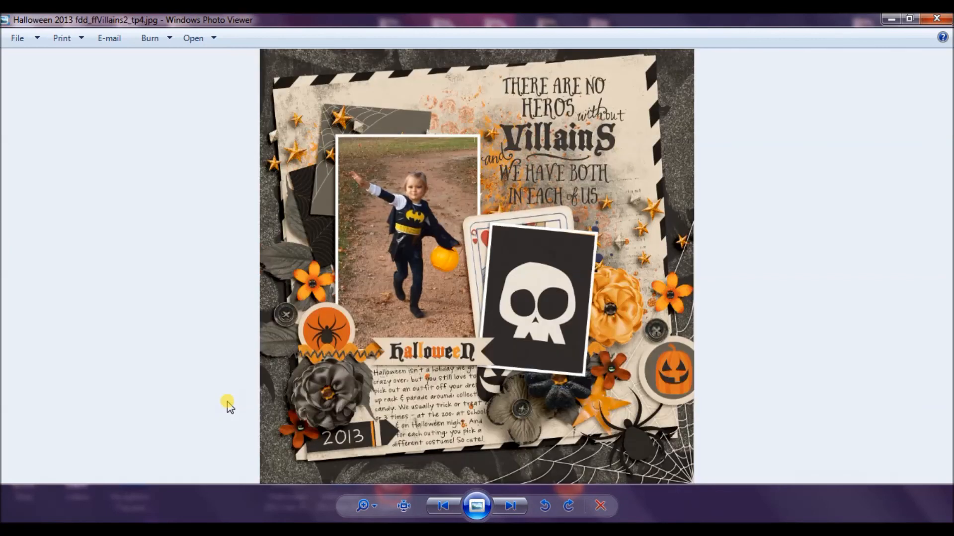
key("Left")
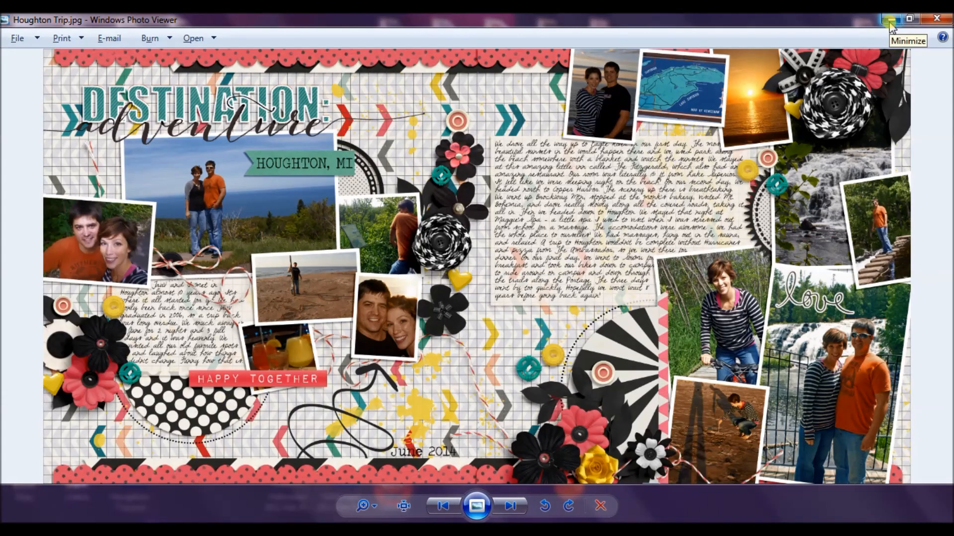
Step: Switch back to StoryBook Creator, look at the Houghton Trip.jpg page and open blank page 4 of the Sample project
key("alt+Tab")
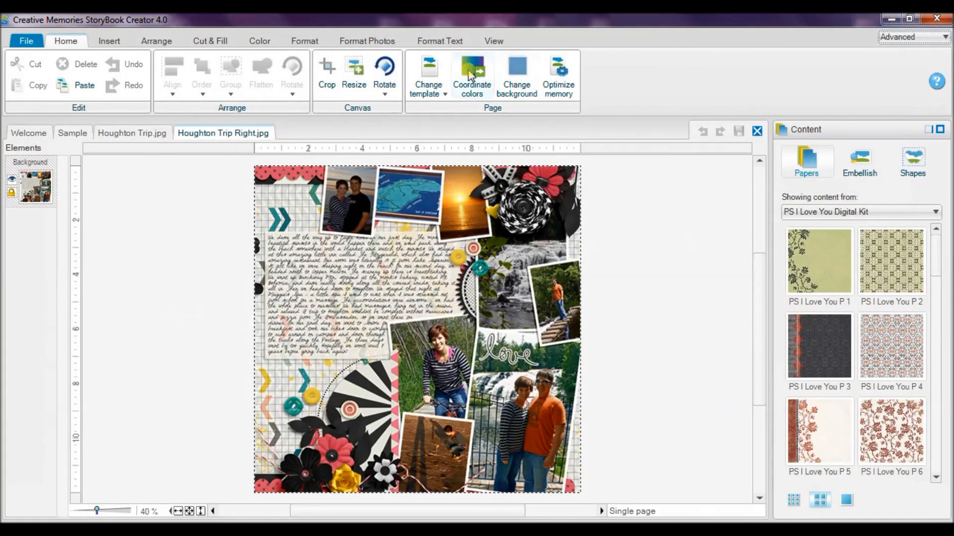
left_click(108, 141)
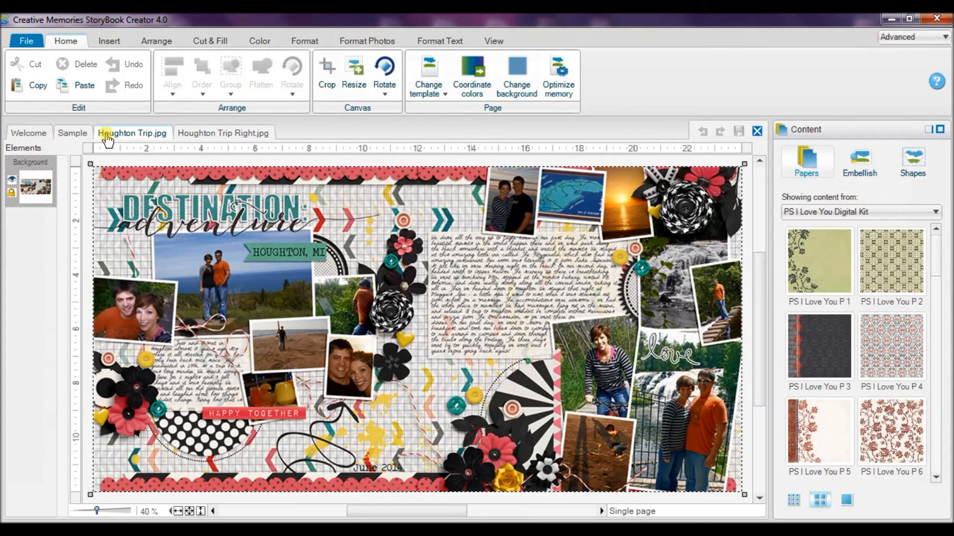
left_click(67, 134)
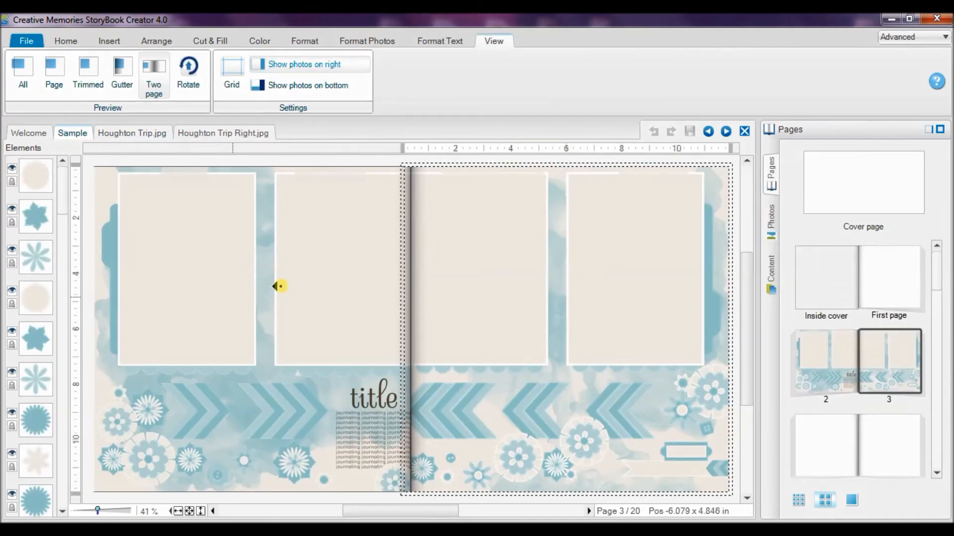
left_click(807, 440)
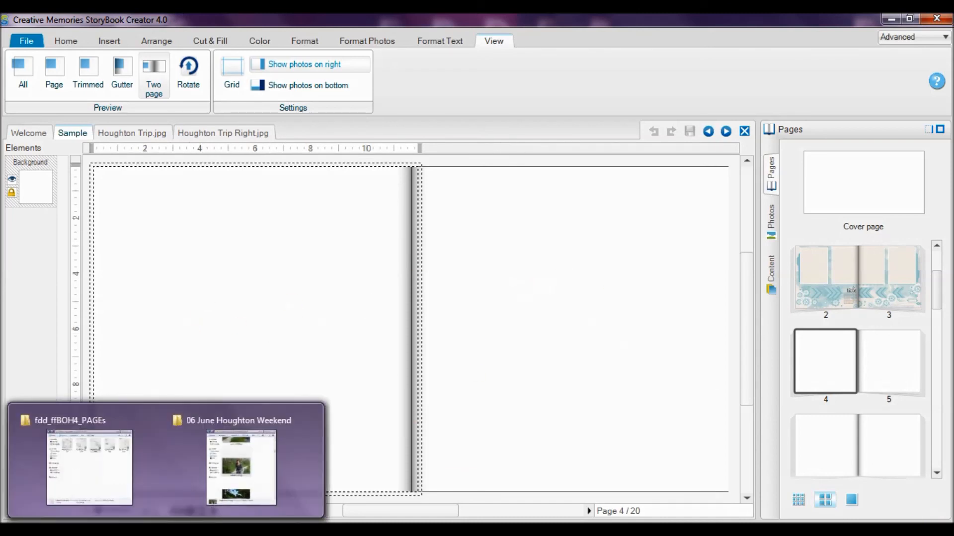
Step: Browse to the Desktop in a Windows Explorer window and place Houghton Trip Left.jpg onto page 4
mouse_move(166, 530)
left_click(72, 478)
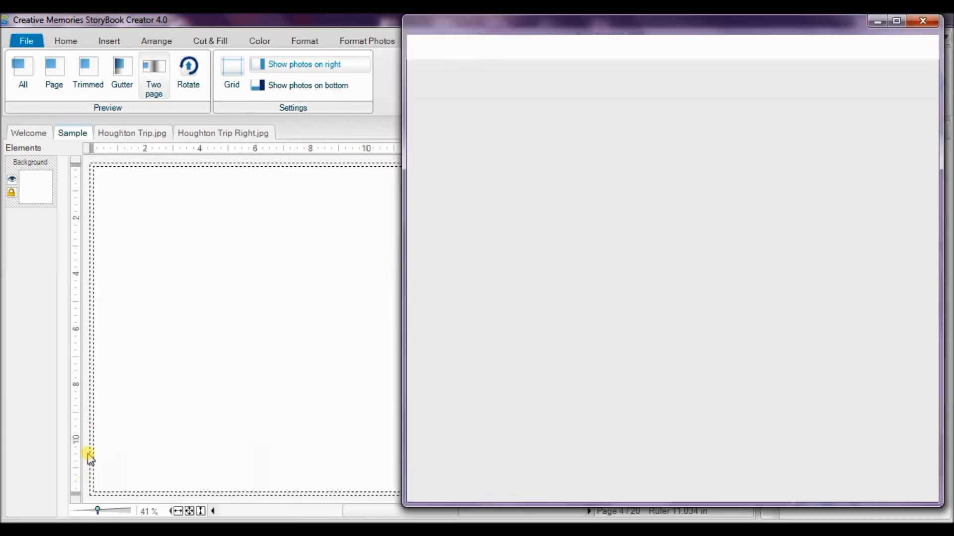
left_click(467, 112)
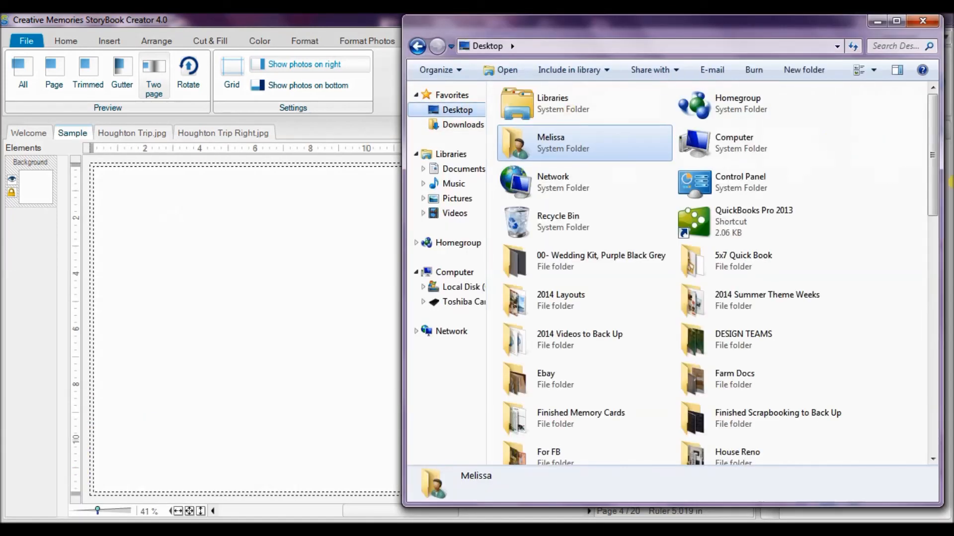
left_click_drag(941, 180, 942, 409)
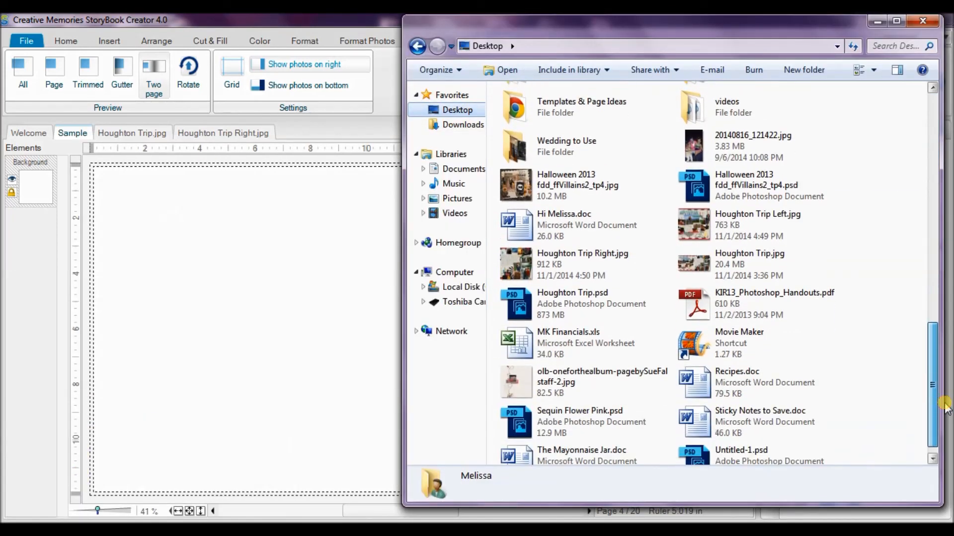
left_click_drag(734, 230, 267, 302)
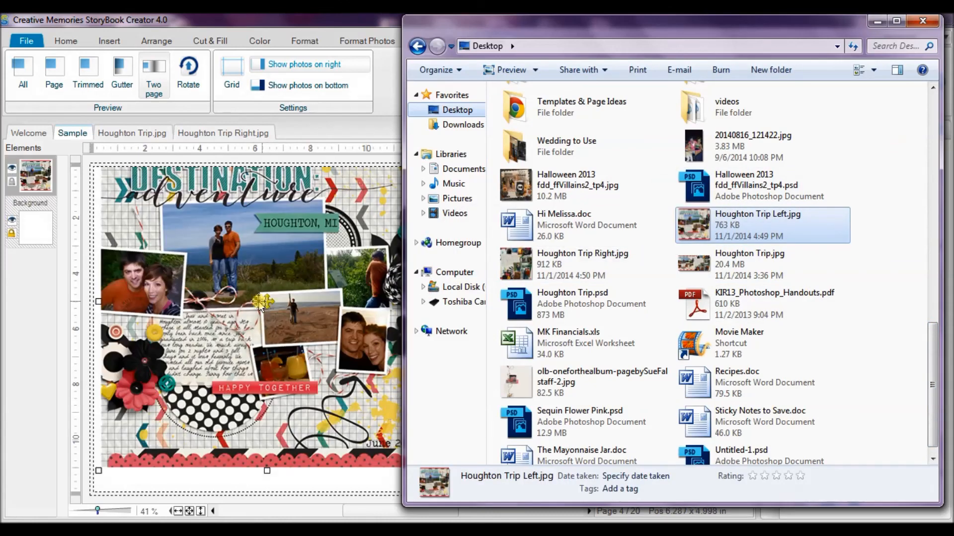
left_click(247, 289)
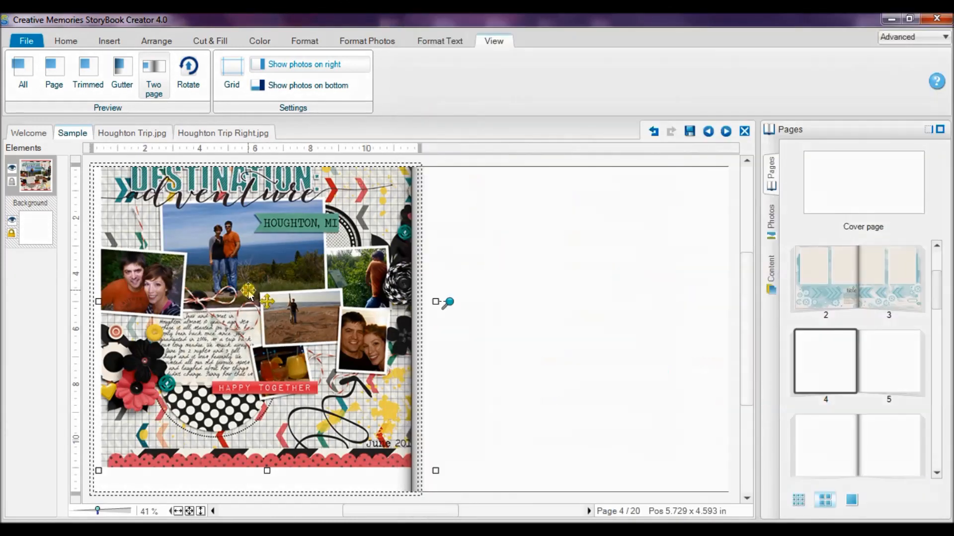
Step: Select the Houghton Trip Left image on page 4 and align it with Center on page
left_click(10, 235)
left_click(31, 177)
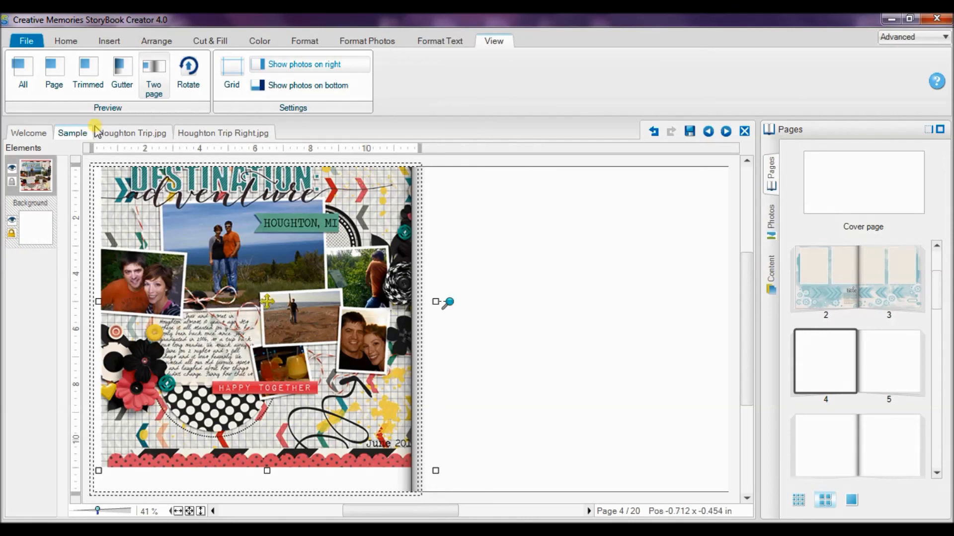
left_click(74, 44)
left_click(171, 87)
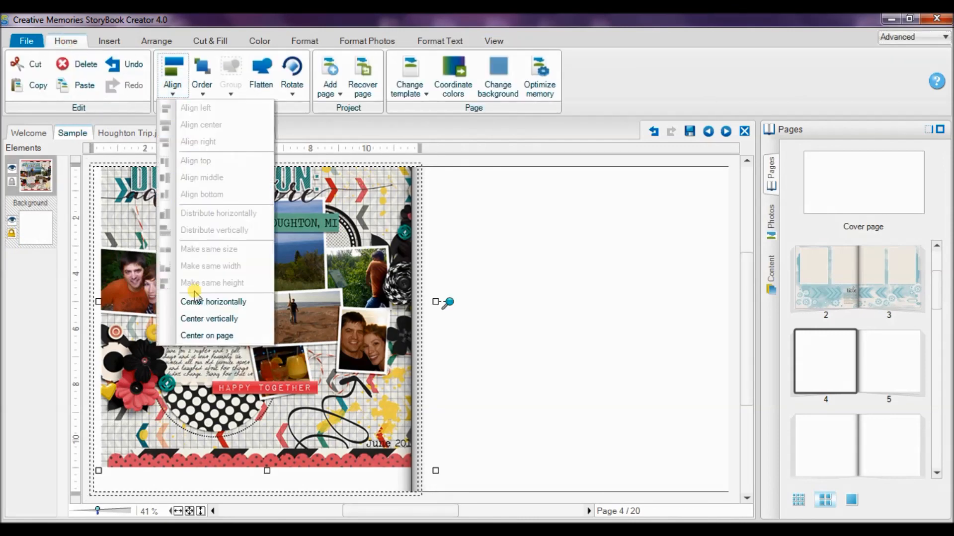
left_click(202, 334)
Step: Save the changes to page 4 and place Houghton Trip Right.jpg from the Desktop folder onto page 5
left_click(564, 296)
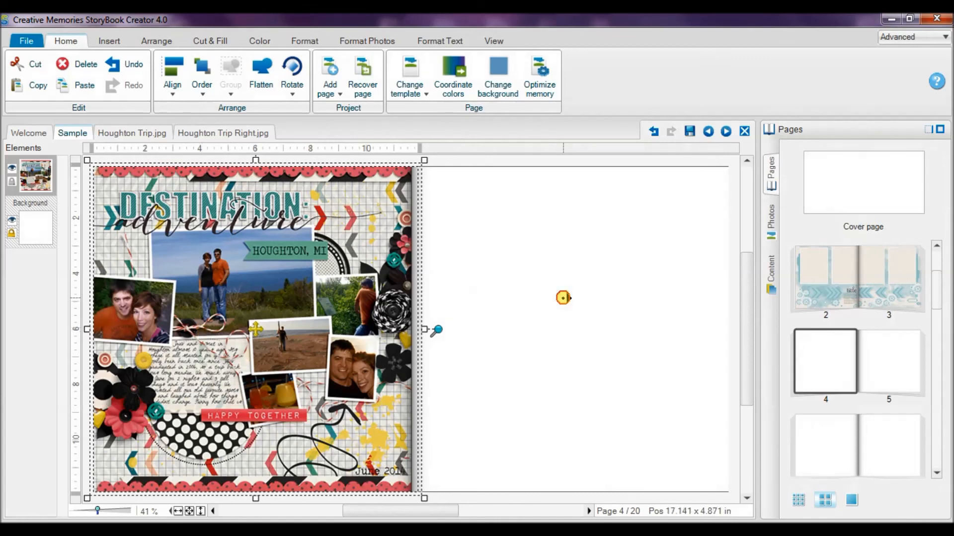
left_click(564, 315)
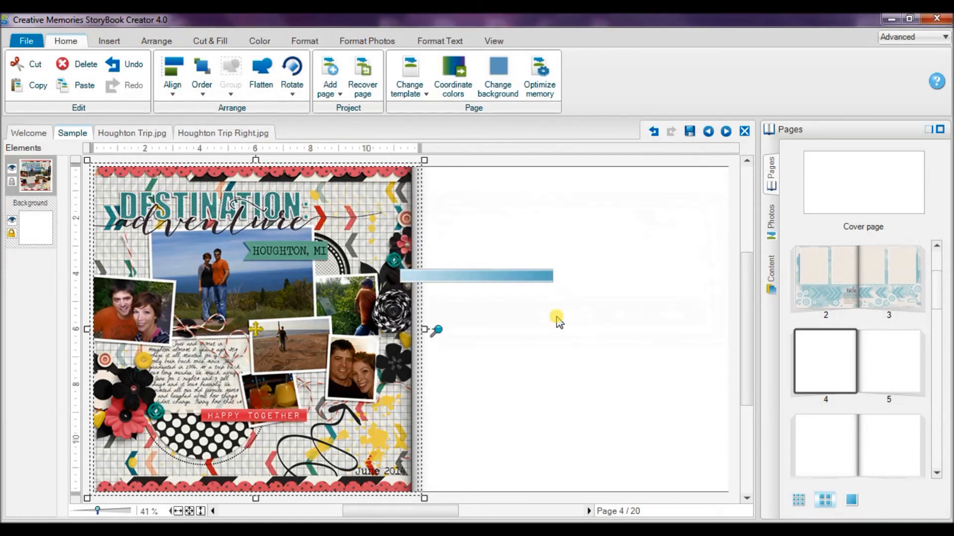
key("alt+Tab")
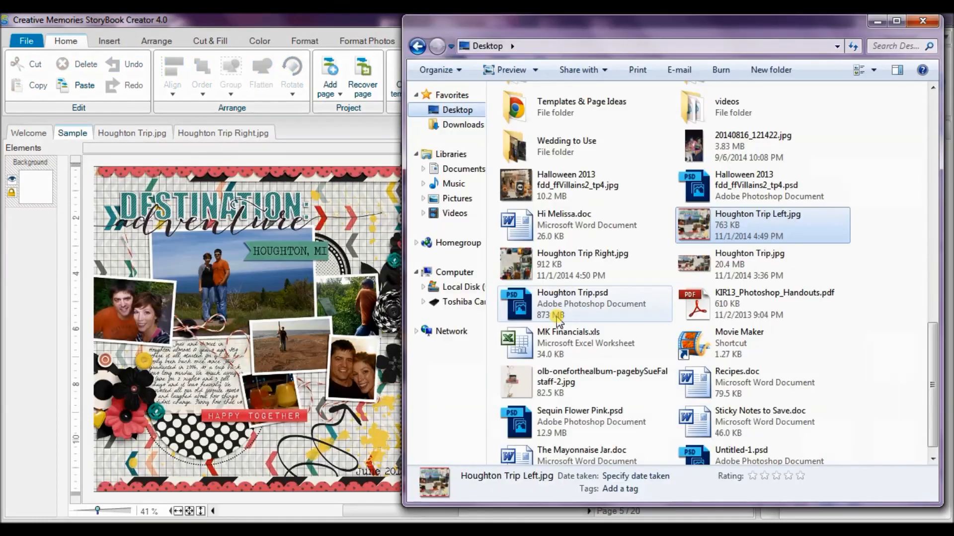
left_click(567, 270)
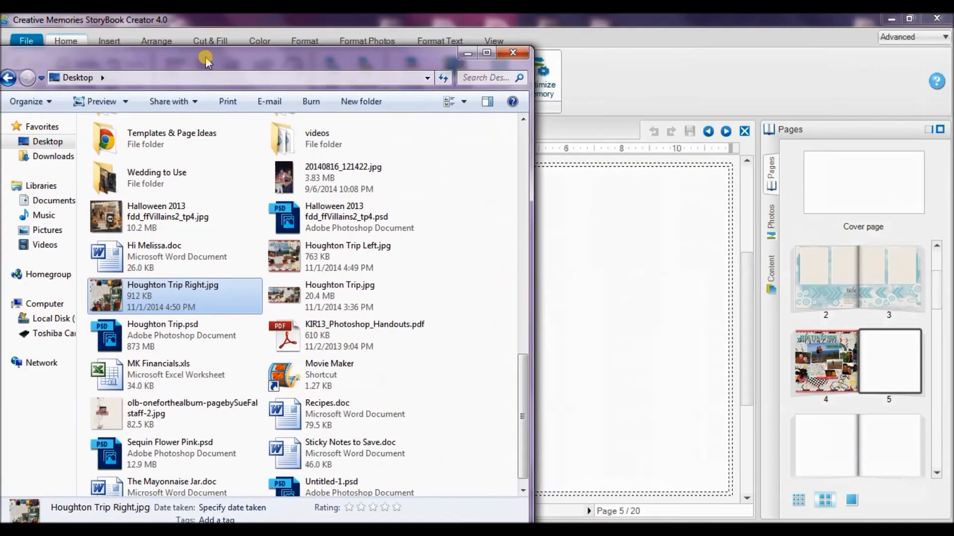
left_click_drag(134, 291, 604, 300)
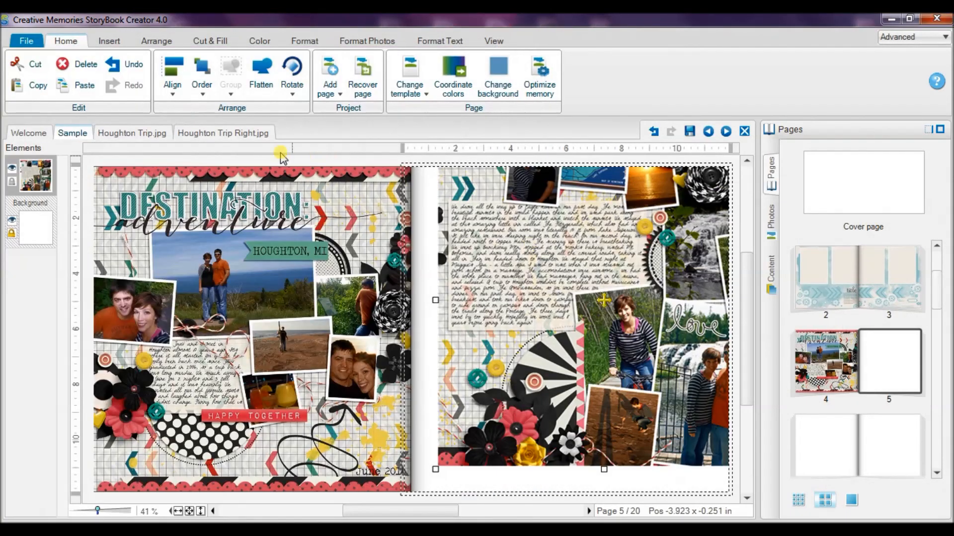
Step: Align the Houghton Trip Right image with Center on page on page 5 and deselect it
left_click(174, 90)
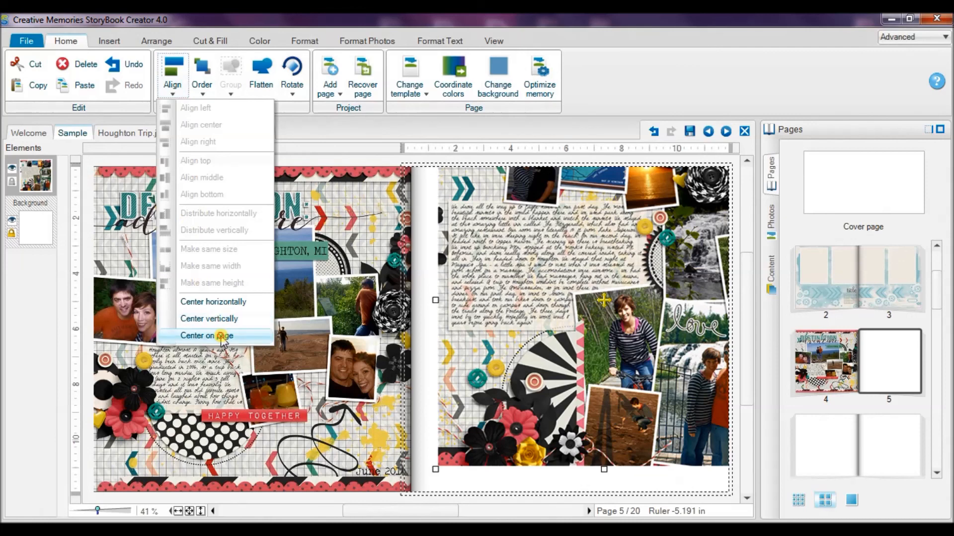
left_click(220, 335)
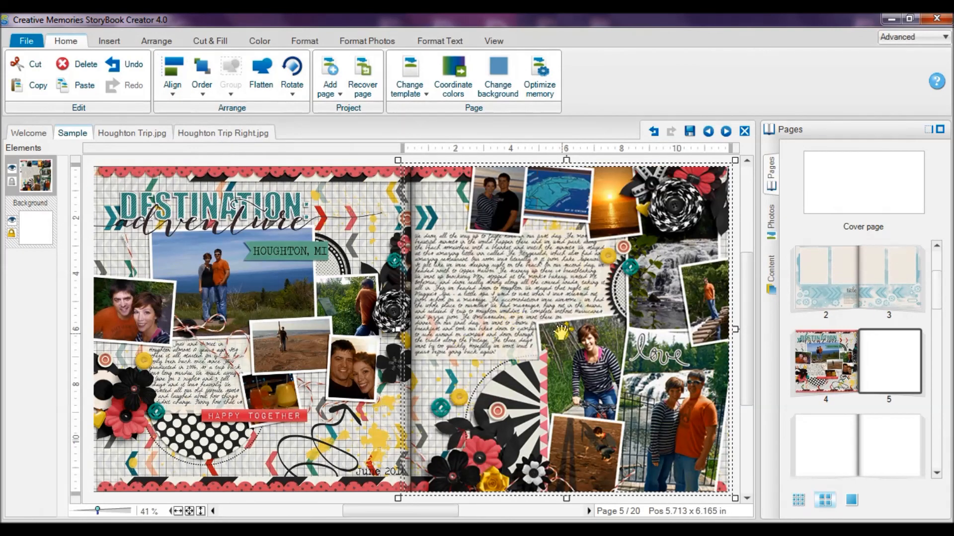
left_click(679, 161)
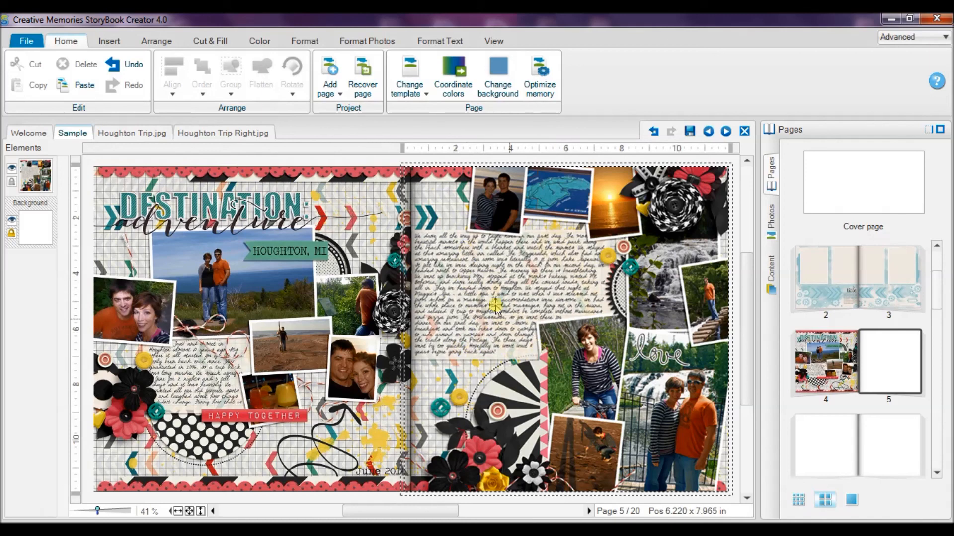
left_click(213, 278)
left_click(336, 293)
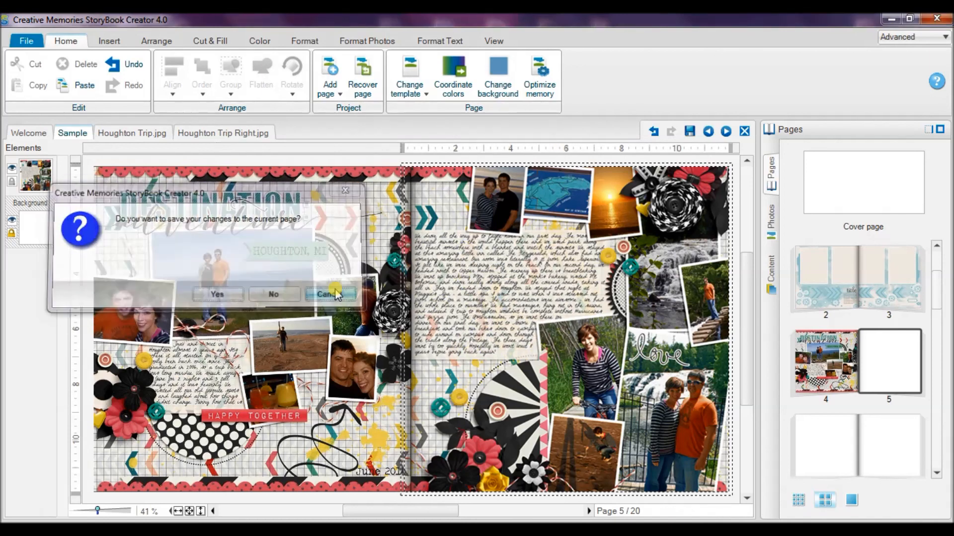
left_click(502, 325)
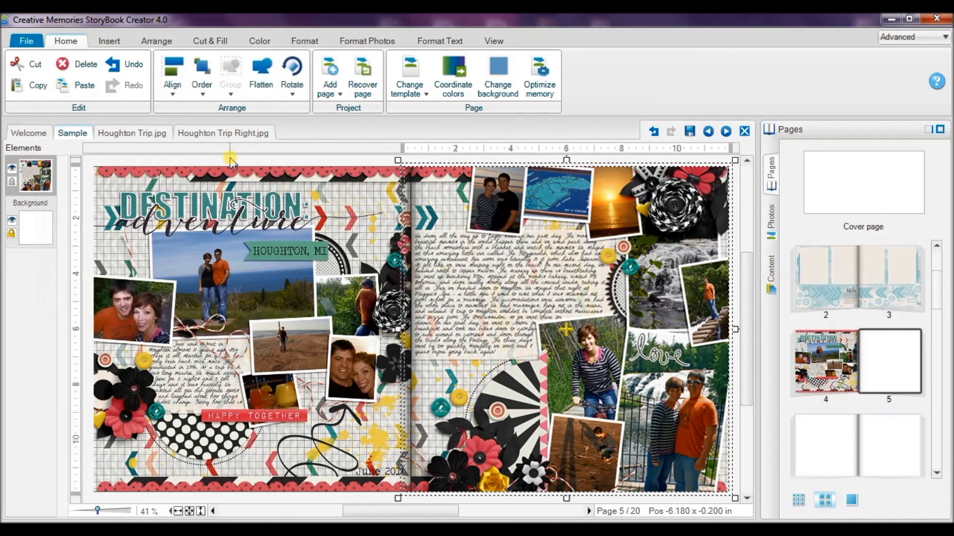